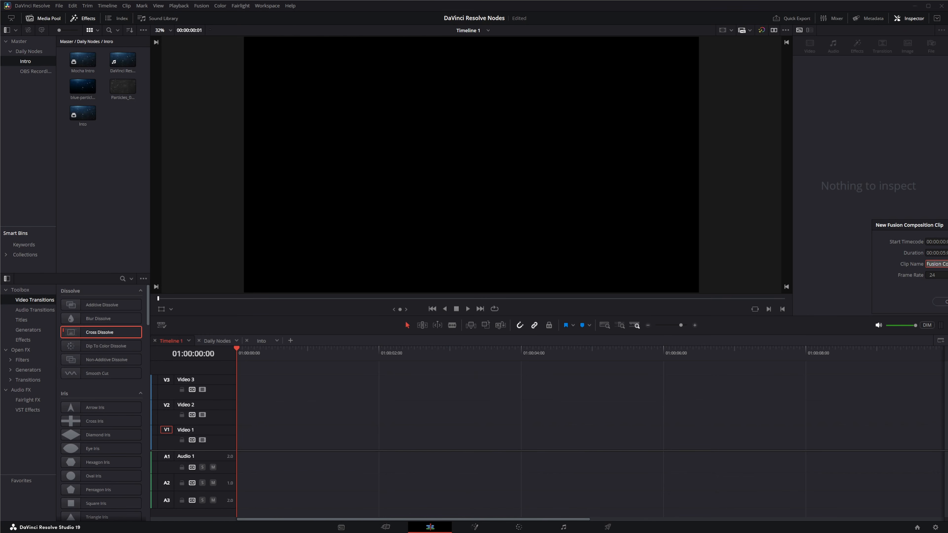
# - Create a five-second, 24 fps Fusion composition clip at the start of Video 1 and open it on the Fusion page
pyautogui.click(751, 299)
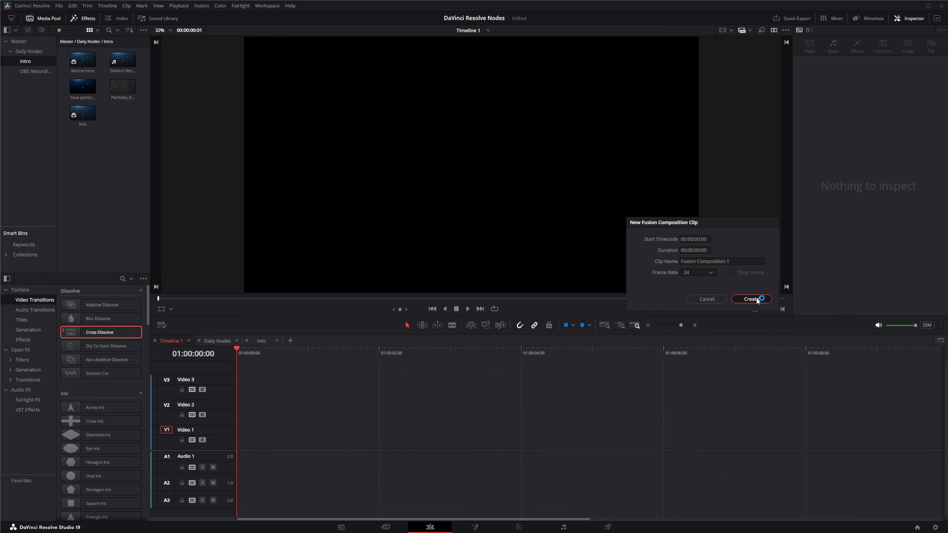
pyautogui.moveTo(83, 88); pyautogui.dragTo(251, 430)
pyautogui.click(479, 527)
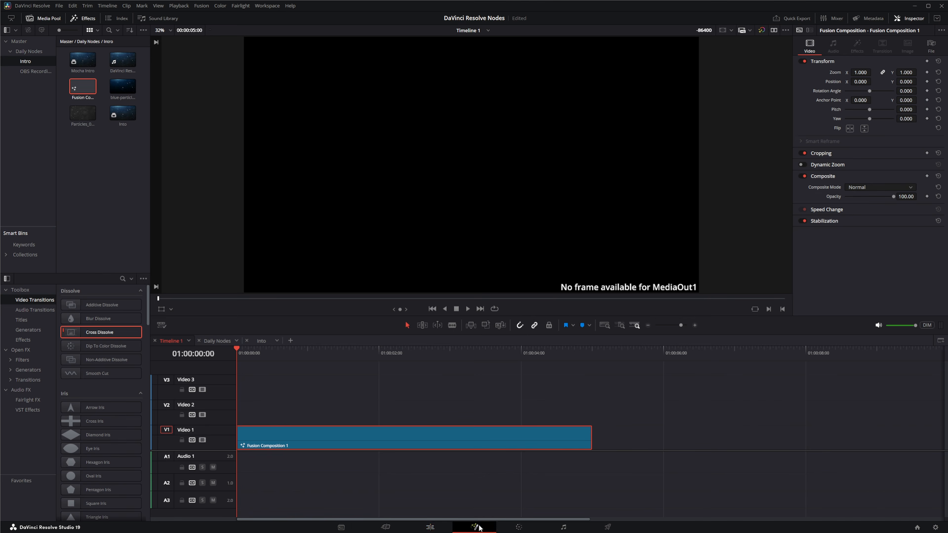
# - Add a Merge 3D node beside MediaOut1 in the node graph, leaving a gap between the two, and select it
pyautogui.moveTo(361, 408); pyautogui.dragTo(455, 439)
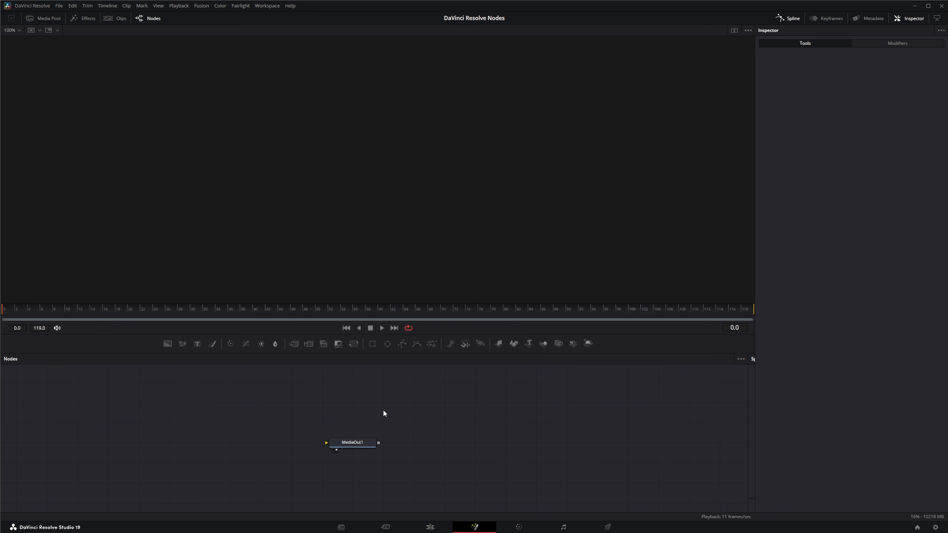
pyautogui.moveTo(407, 409); pyautogui.dragTo(467, 411)
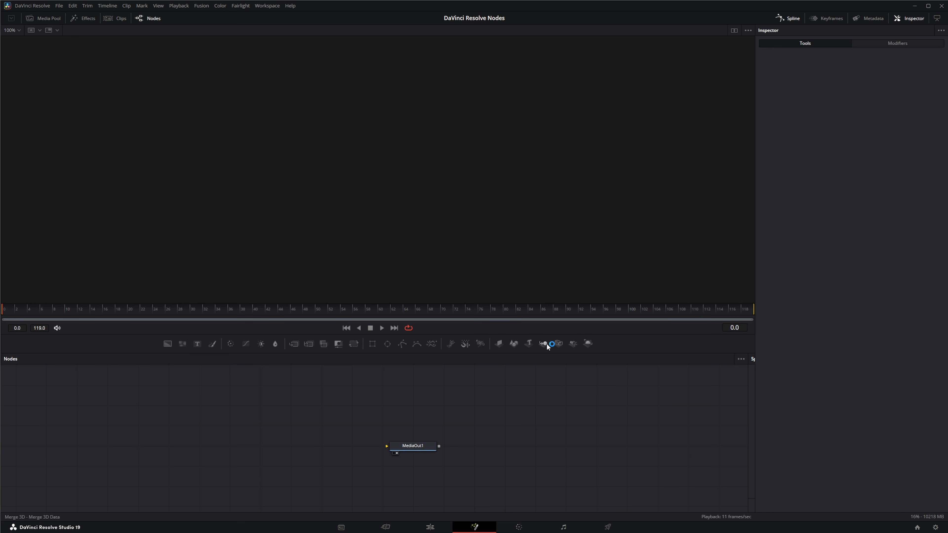
pyautogui.moveTo(545, 345); pyautogui.dragTo(323, 447)
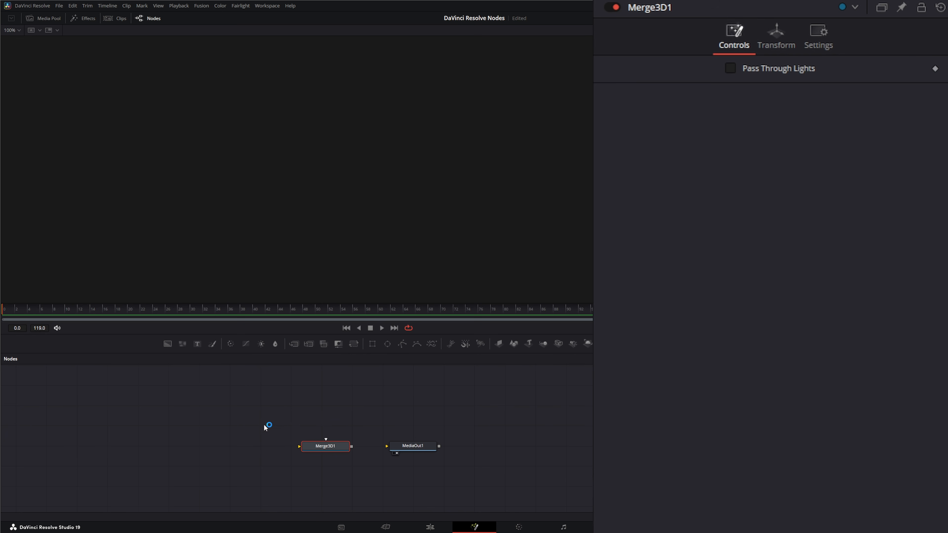
pyautogui.moveTo(263, 423); pyautogui.dragTo(359, 469)
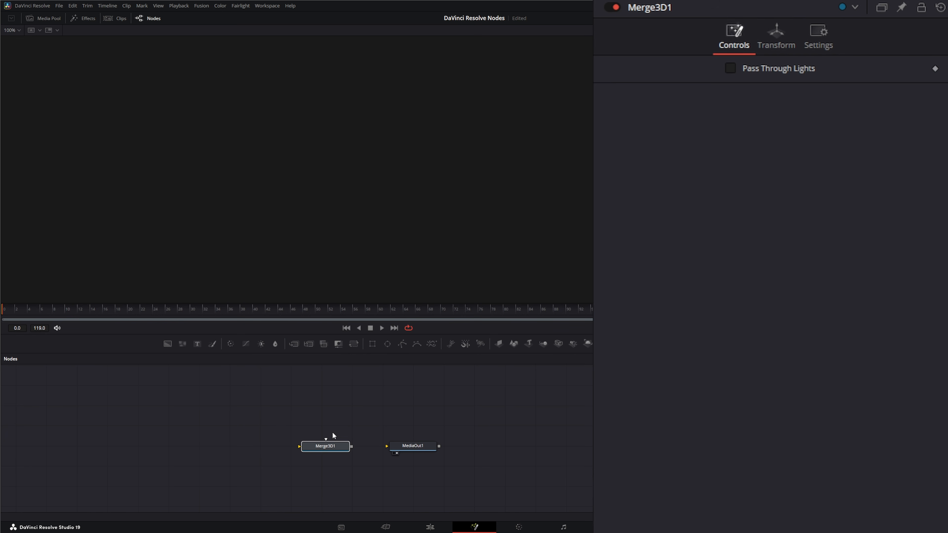
pyautogui.click(327, 449)
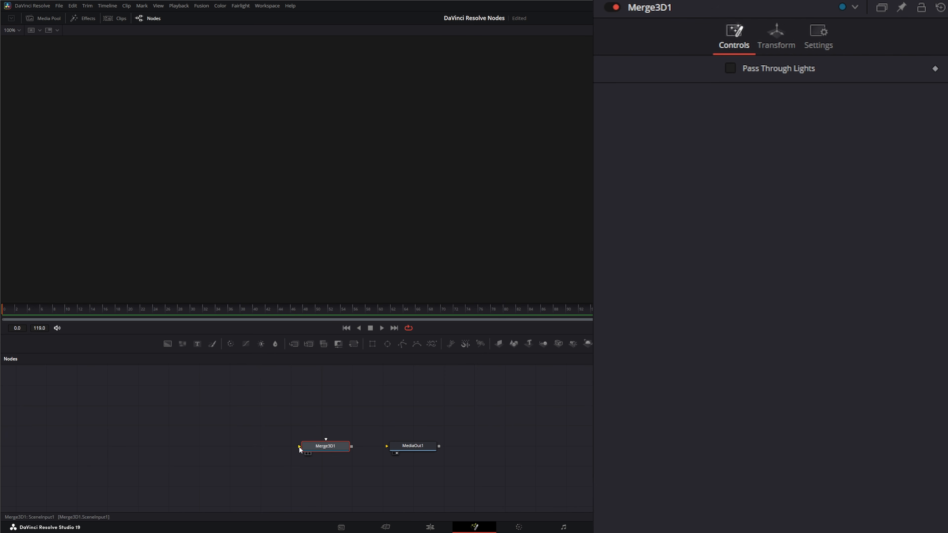
# - Enable Pass Through Lights on Merge3D1 and display the node in the viewer with its transform settings open
pyautogui.moveTo(298, 446); pyautogui.dragTo(250, 437)
pyautogui.moveTo(327, 440); pyautogui.dragTo(331, 399)
pyautogui.click(733, 69)
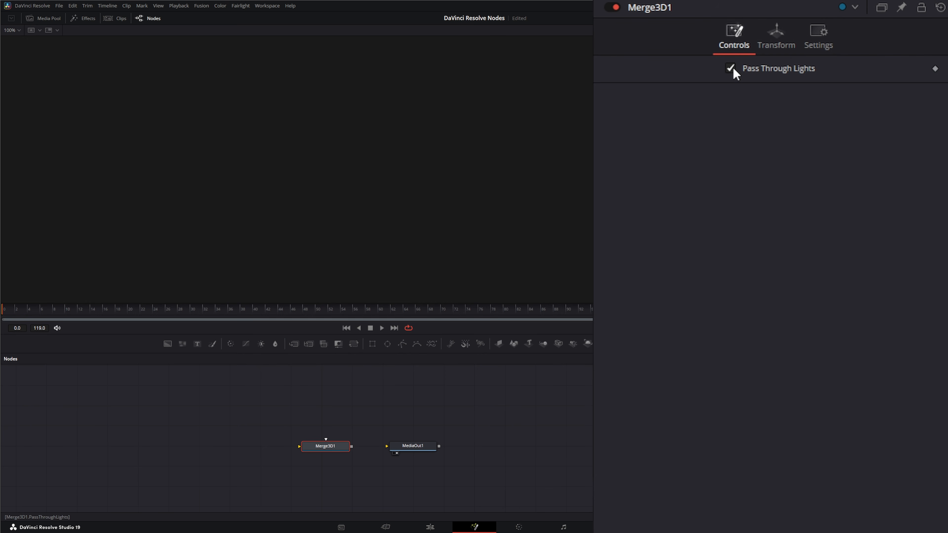
pyautogui.click(779, 34)
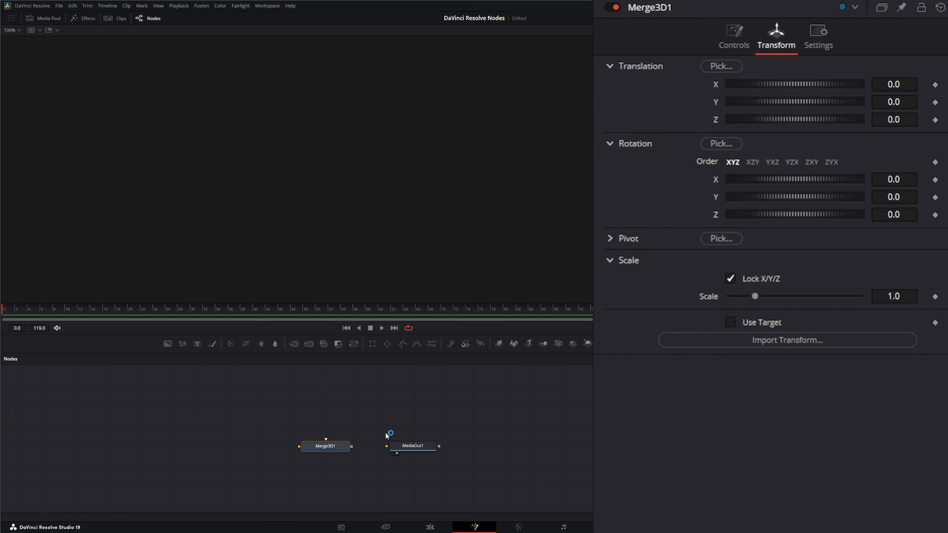
pyautogui.moveTo(328, 445); pyautogui.dragTo(357, 211)
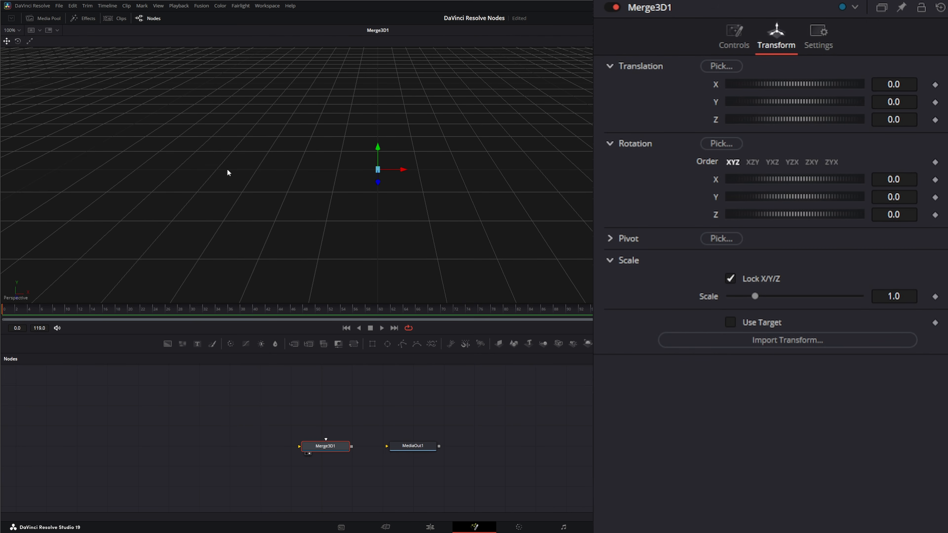
# - Try shifting Merge3D1 slightly along the X axis in the 3D viewer and undo the shift
pyautogui.moveTo(407, 171)
pyautogui.mouseDown()
pyautogui.moveTo(393, 170)
pyautogui.moveTo(447, 172)
pyautogui.moveTo(420, 171)
pyautogui.mouseUp()
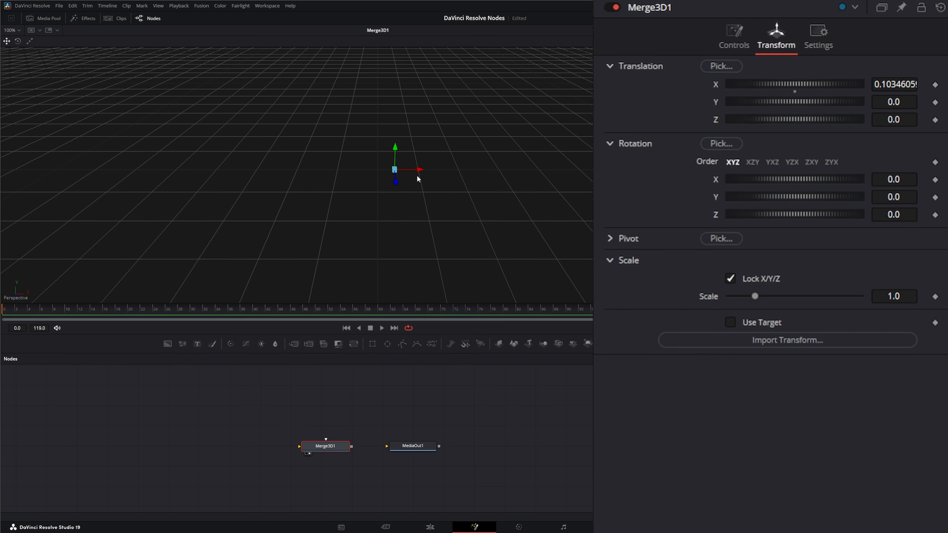
pyautogui.hotkey('ctrl', 'z')
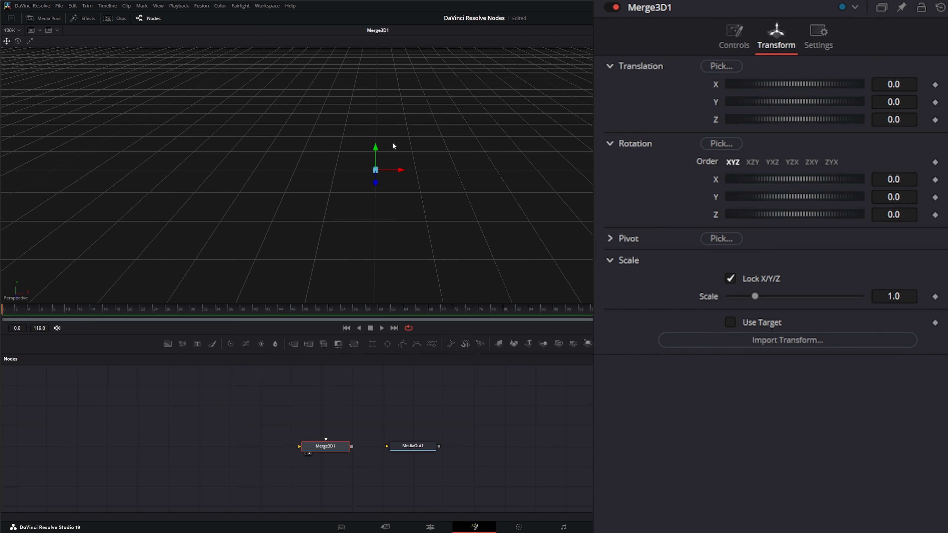
# - Examine the empty 3D scene and its ground grid from nearer, farther and lower viewpoints
pyautogui.moveTo(387, 136); pyautogui.dragTo(424, 141)
pyautogui.scroll(-3, 394, 150)
pyautogui.scroll(4, 394, 150)
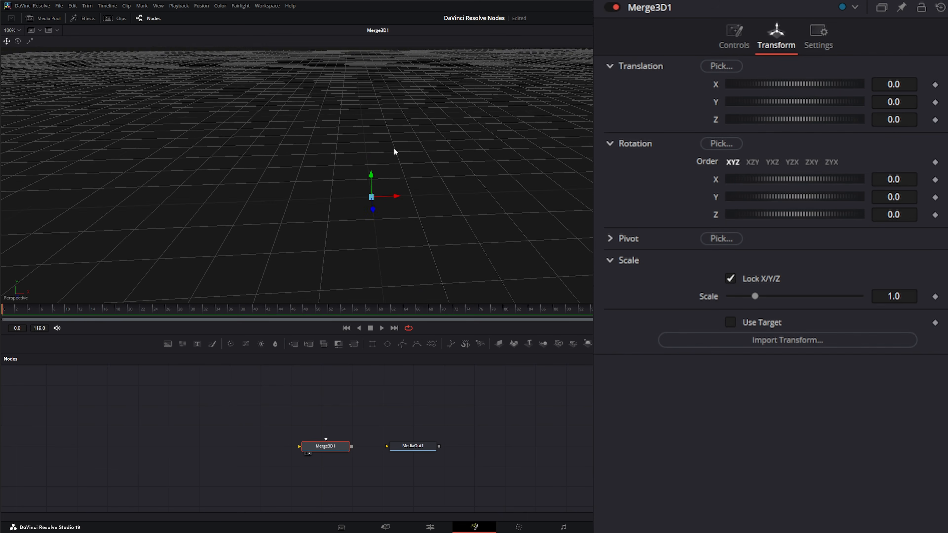
pyautogui.scroll(-3, 394, 150)
pyautogui.scroll(3, 394, 149)
pyautogui.scroll(-3, 394, 149)
pyautogui.scroll(4, 394, 149)
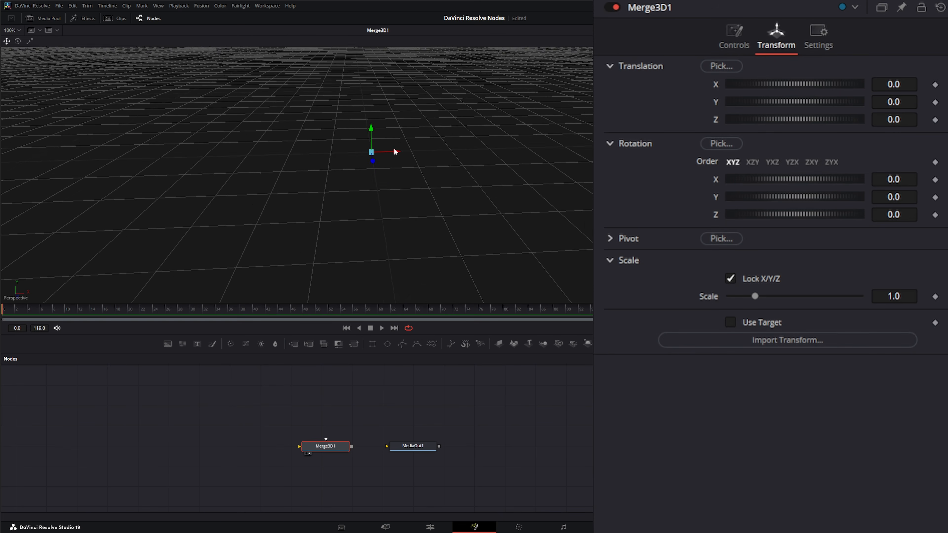
pyautogui.scroll(-1, 394, 149)
pyautogui.scroll(-5, 394, 150)
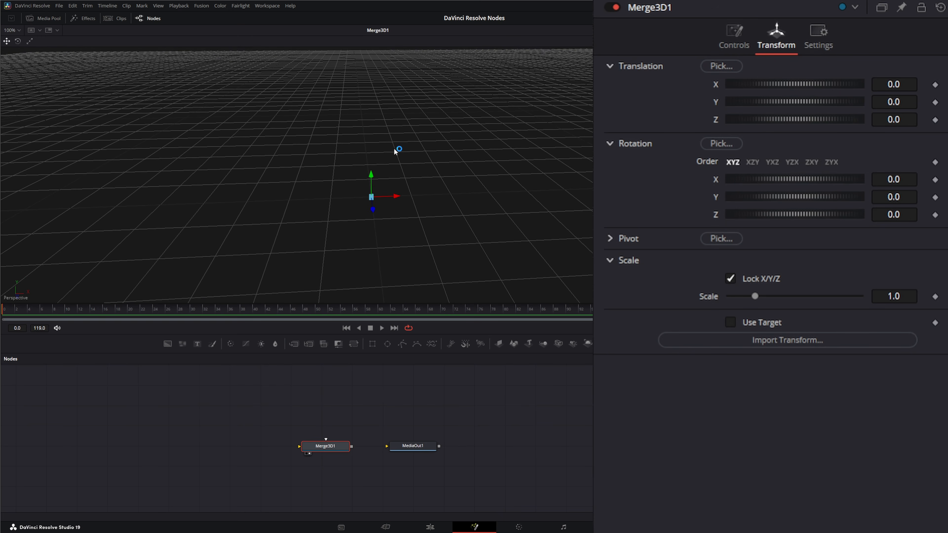
pyautogui.scroll(4, 394, 149)
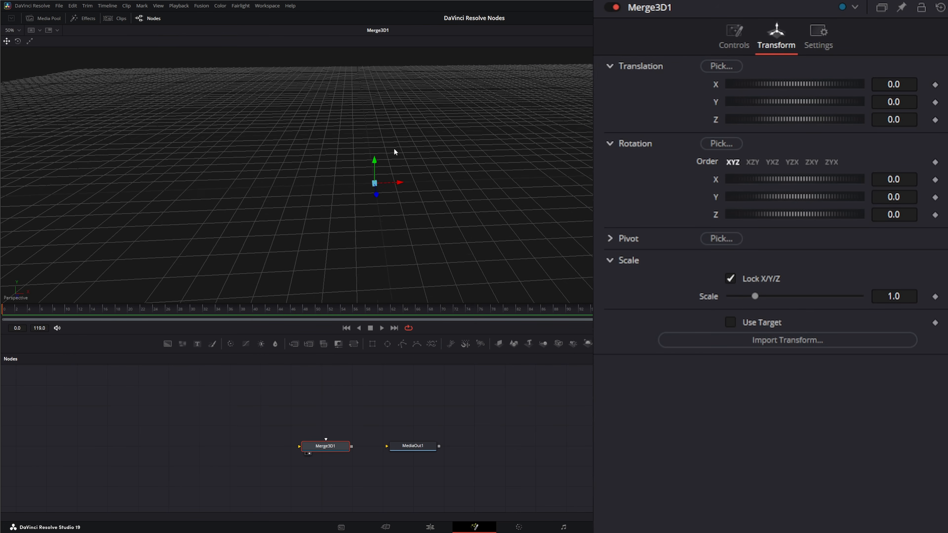
pyautogui.scroll(-2, 394, 149)
pyautogui.scroll(4, 394, 148)
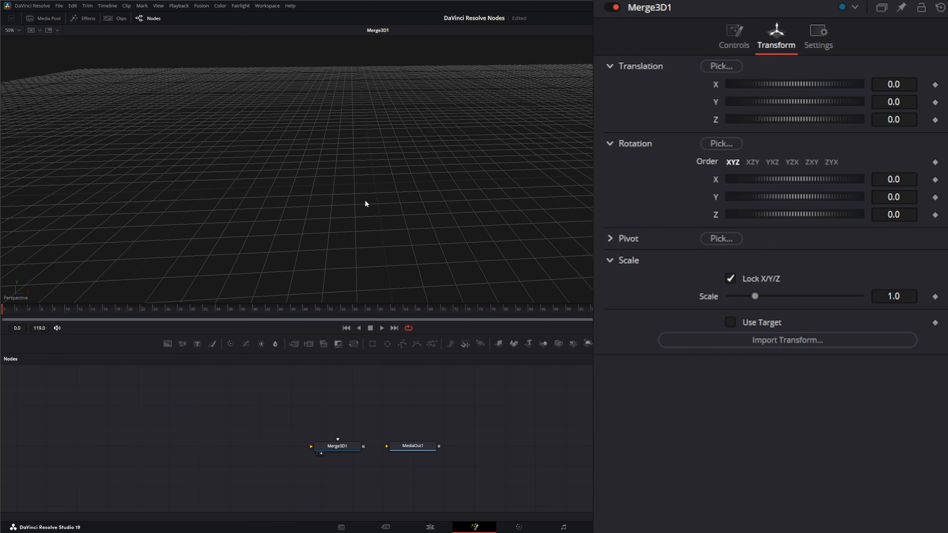
pyautogui.moveTo(386, 181); pyautogui.dragTo(343, 205)
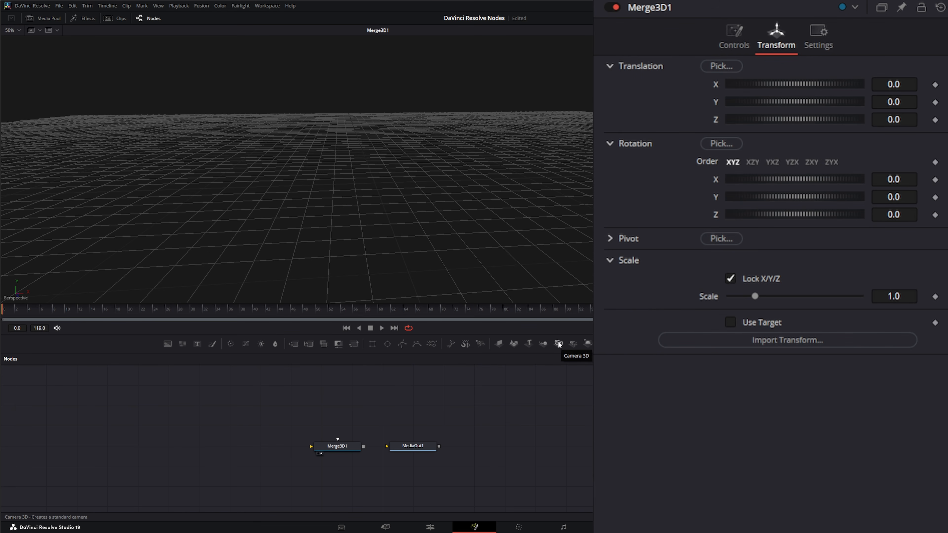
# - Add a Camera 3D node to the left of Merge3D1 in the node graph
pyautogui.moveTo(558, 341); pyautogui.dragTo(343, 402)
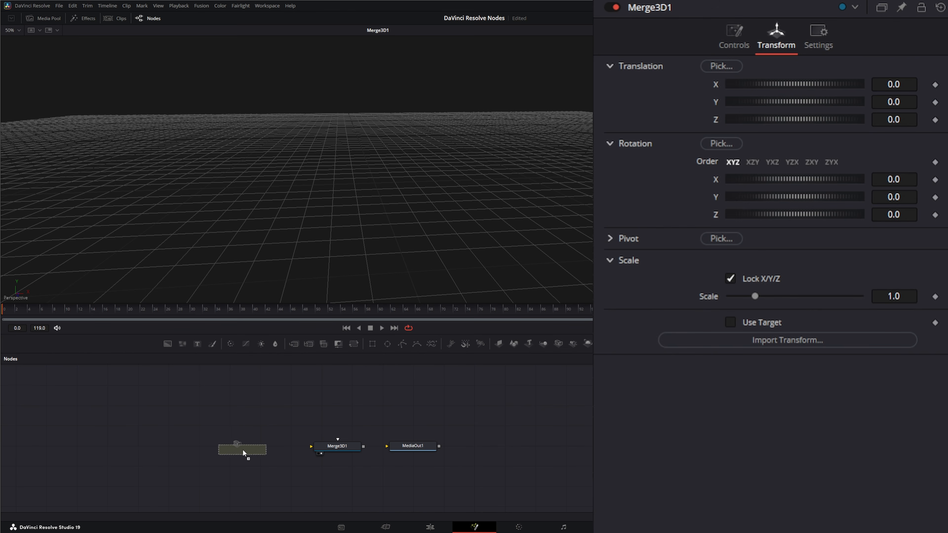
pyautogui.moveTo(242, 449); pyautogui.dragTo(244, 447)
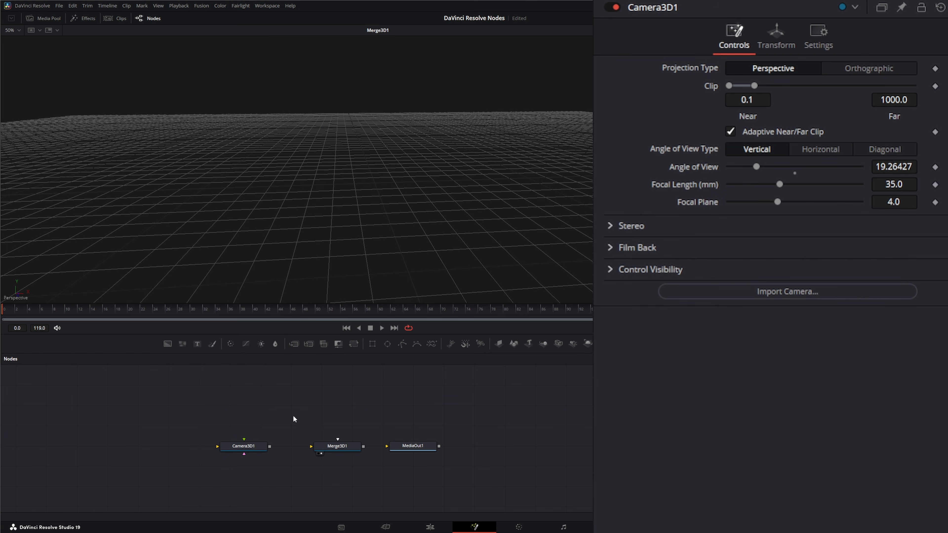
# - Find Camera 3D in the tool search, add it as a second camera, and place it above and left of Camera3D1
pyautogui.hotkey('shift', 'space')
pyautogui.write('amb')
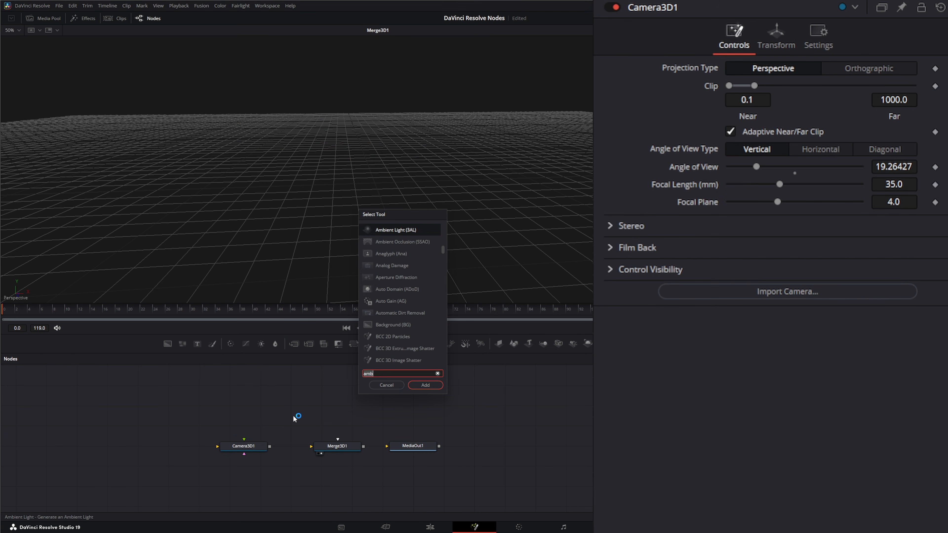
pyautogui.press('BackSpace')
pyautogui.press('BackSpace')
pyautogui.press('BackSpace')
pyautogui.write('cam')
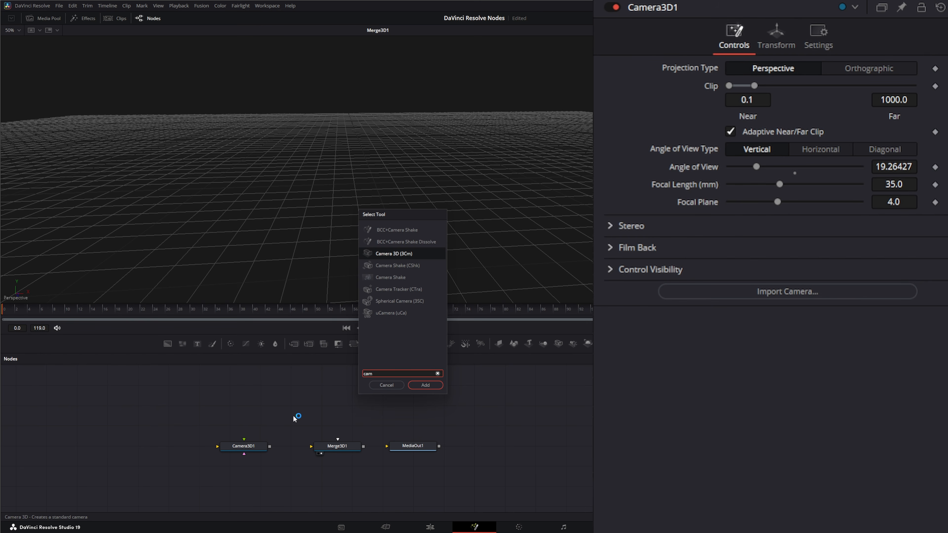
pyautogui.click(392, 255)
pyautogui.click(428, 387)
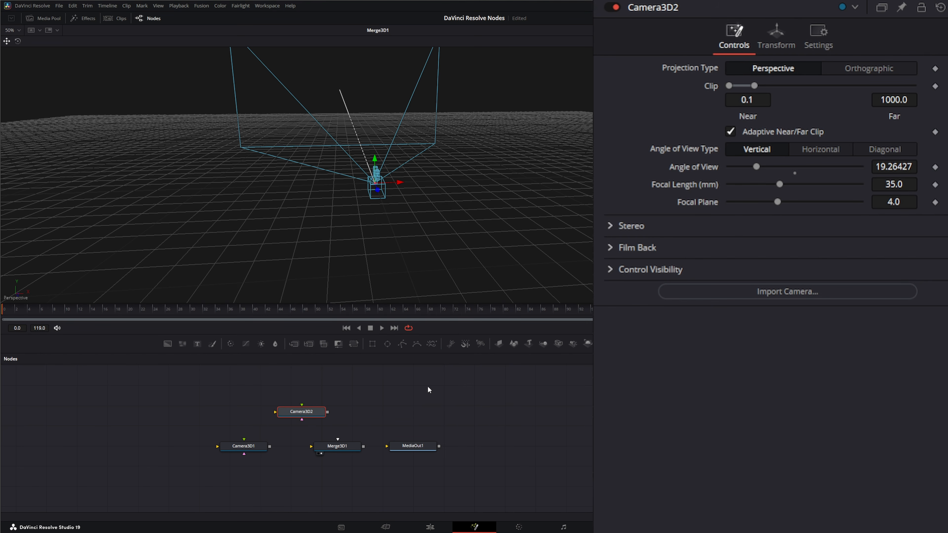
pyautogui.moveTo(310, 411); pyautogui.dragTo(168, 395)
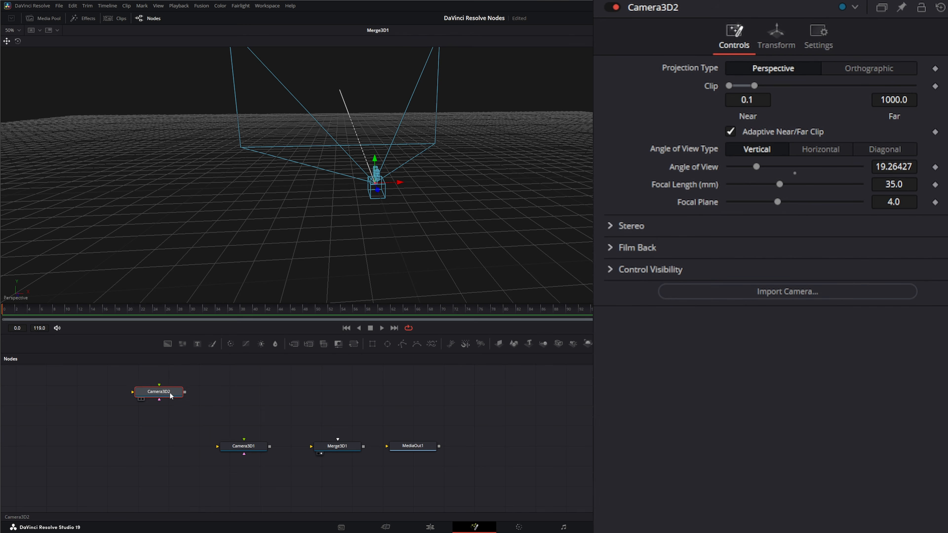
# - Connect Camera3D1's output to the scene input of Merge3D1
pyautogui.click(266, 447)
pyautogui.moveTo(269, 447); pyautogui.dragTo(312, 446)
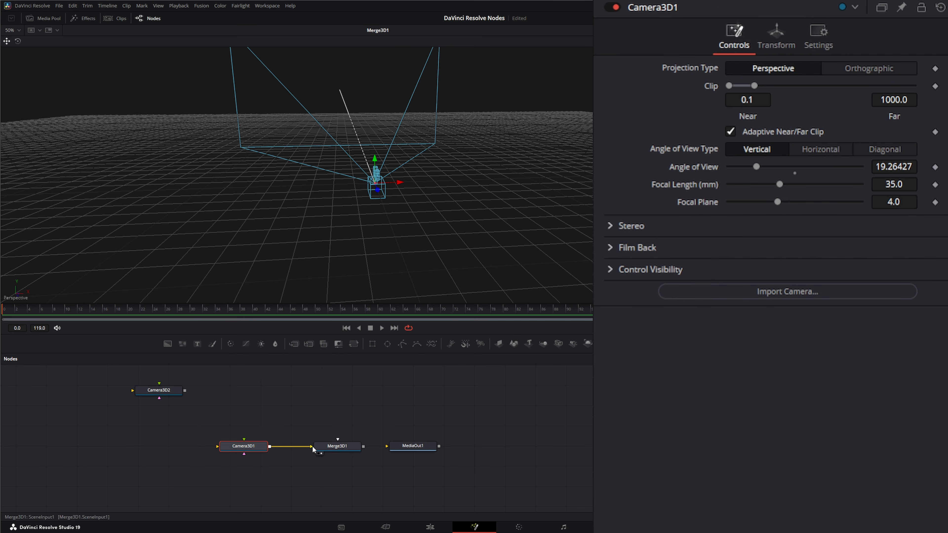
pyautogui.moveTo(246, 447); pyautogui.dragTo(253, 448)
pyautogui.moveTo(224, 420)
pyautogui.mouseDown()
pyautogui.moveTo(225, 462)
pyautogui.moveTo(287, 470)
pyautogui.moveTo(254, 448)
pyautogui.moveTo(82, 448)
pyautogui.moveTo(124, 449)
pyautogui.mouseUp()
pyautogui.moveTo(246, 438); pyautogui.dragTo(246, 408)
pyautogui.moveTo(248, 455); pyautogui.dragTo(261, 483)
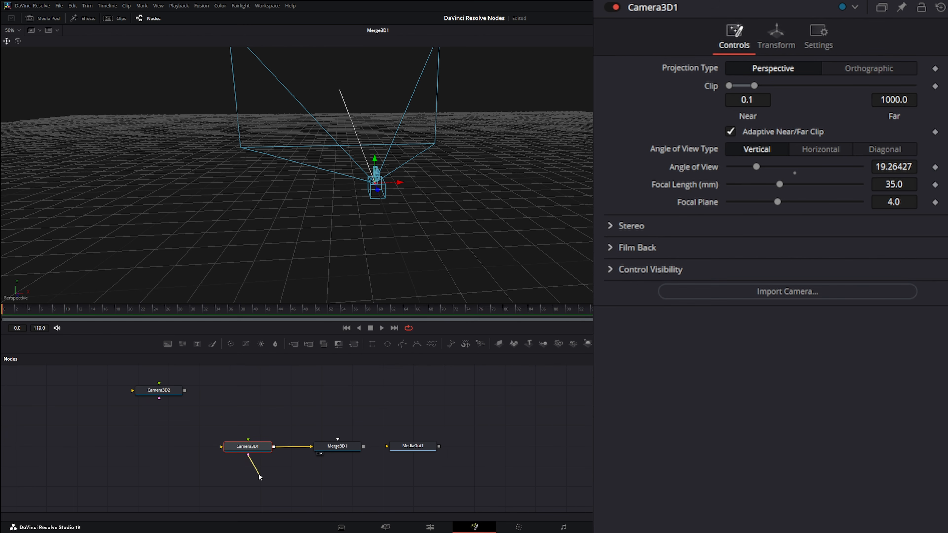
pyautogui.moveTo(260, 475); pyautogui.dragTo(260, 468)
pyautogui.moveTo(250, 480)
pyautogui.mouseDown()
pyautogui.moveTo(263, 483)
pyautogui.moveTo(252, 478)
pyautogui.mouseUp()
# - Try the Orthographic projection type on Camera3D1 and return it to Perspective
pyautogui.click(878, 70)
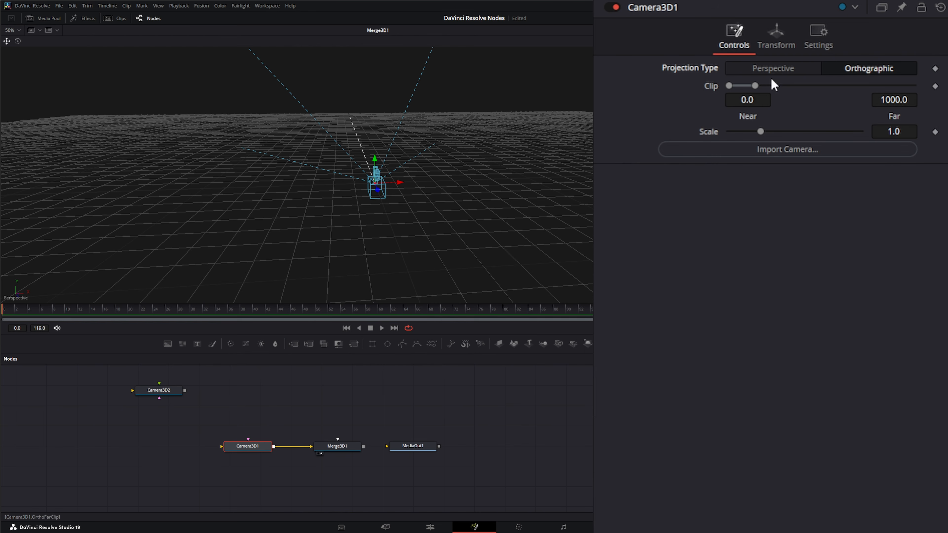
pyautogui.click(769, 69)
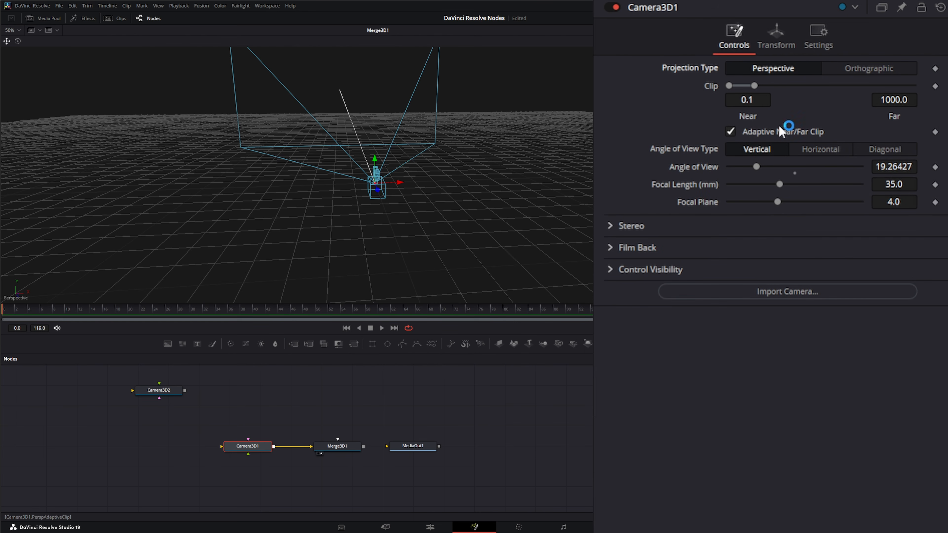
# - Set Camera3D1's far clip to 5800 while Adaptive Near/Far Clip is switched off, and switch the option back on
pyautogui.click(731, 132)
pyautogui.moveTo(754, 85); pyautogui.dragTo(781, 125)
pyautogui.click(731, 132)
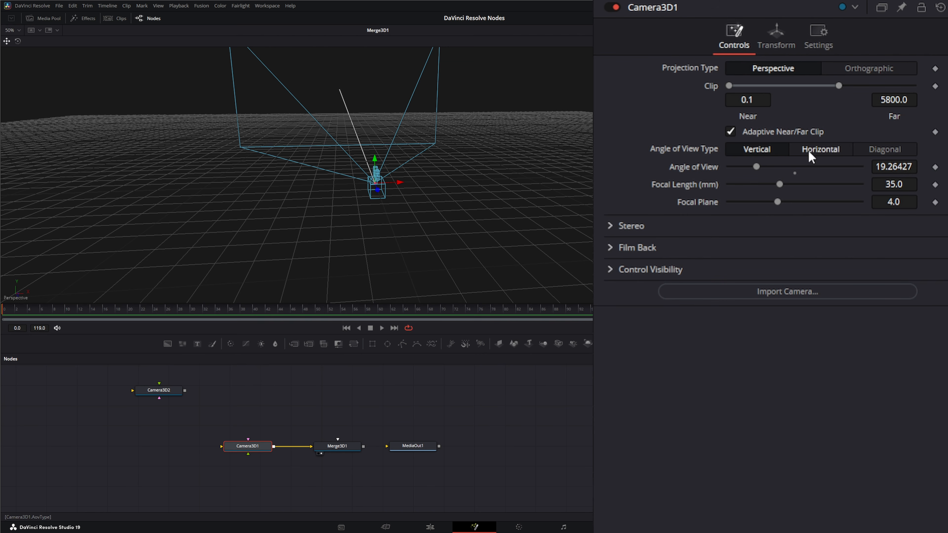
# - Try the Horizontal and Diagonal angle of view types on Camera3D1 and return to Vertical
pyautogui.click(836, 149)
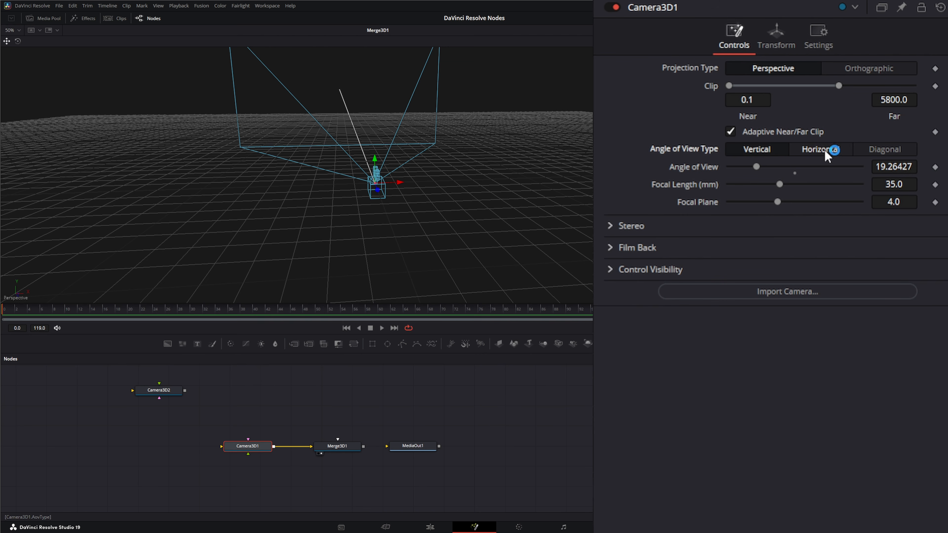
pyautogui.click(896, 151)
pyautogui.click(751, 149)
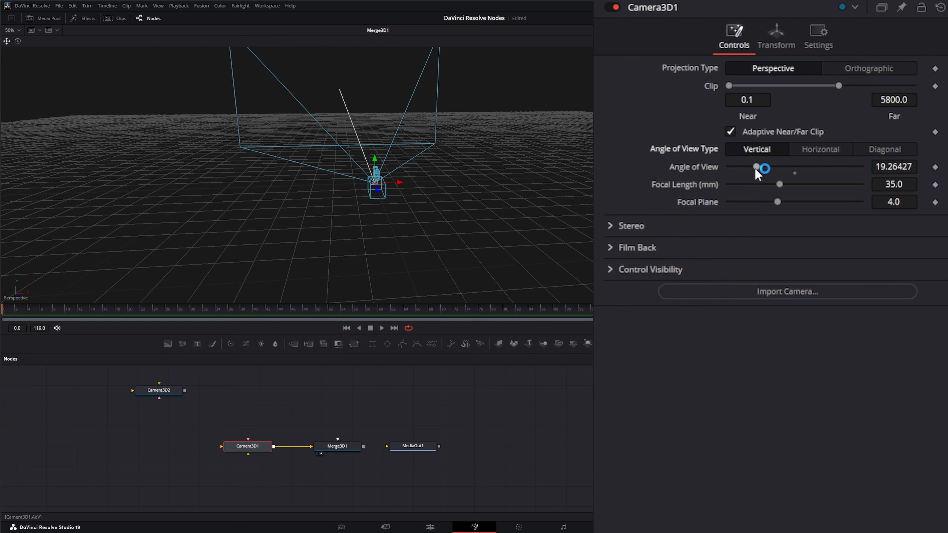
# - Try an angle of view of 23 on Camera3D1 and restore its focal length to 35 mm
pyautogui.moveTo(756, 169)
pyautogui.mouseDown()
pyautogui.moveTo(795, 171)
pyautogui.moveTo(738, 173)
pyautogui.moveTo(775, 168)
pyautogui.moveTo(745, 172)
pyautogui.moveTo(773, 172)
pyautogui.moveTo(749, 172)
pyautogui.moveTo(762, 172)
pyautogui.mouseUp()
pyautogui.click(886, 187)
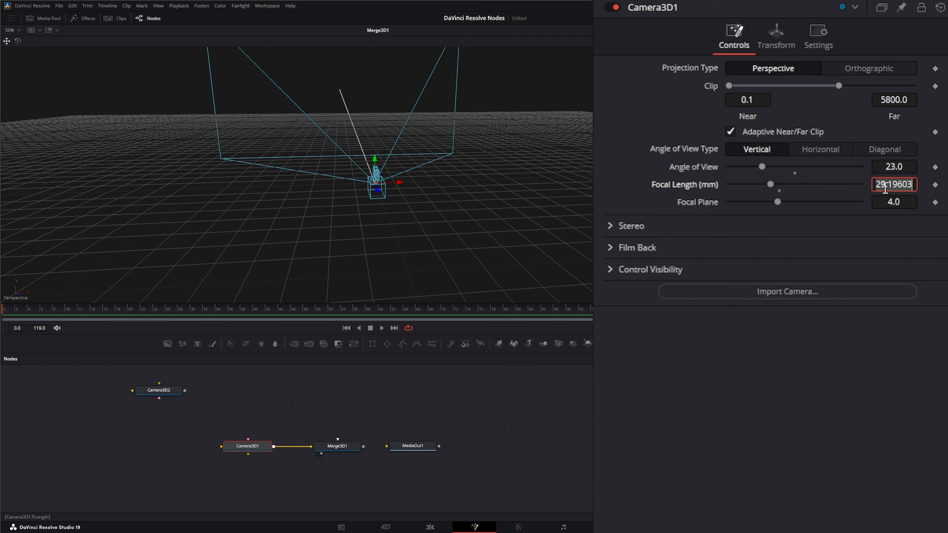
pyautogui.write('35')
pyautogui.press('Tab')
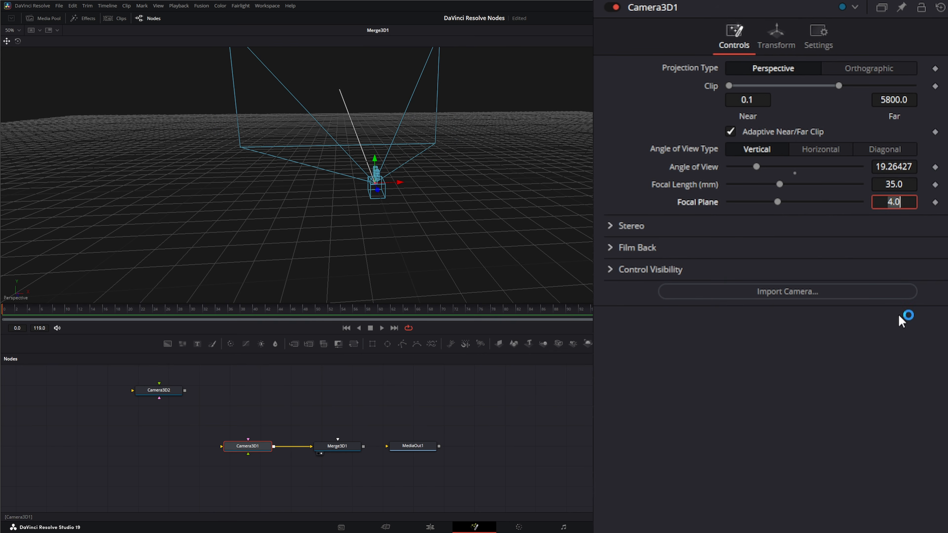
# - Set Camera3D1's focal length to 55 mm
pyautogui.hotkey('shift', 'Tab')
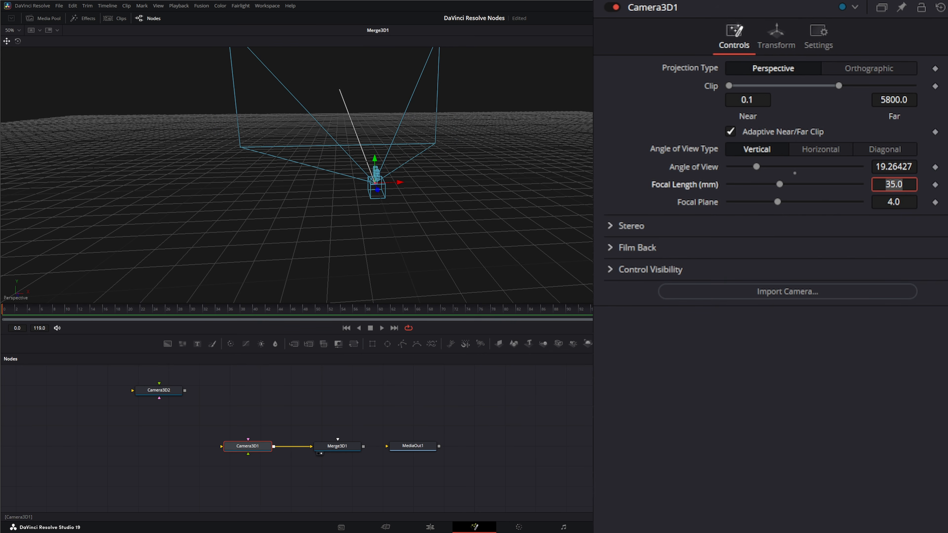
pyautogui.write('55')
pyautogui.press('Tab')
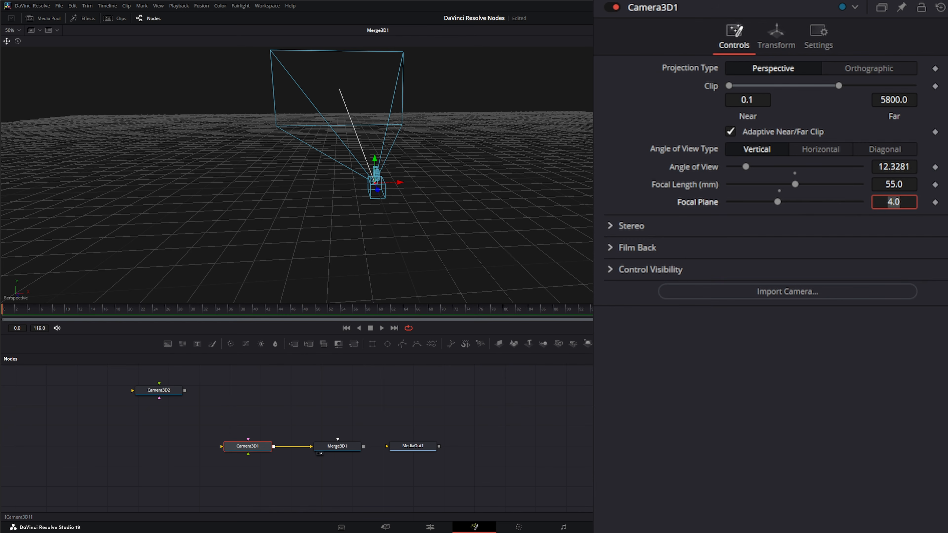
# - Try a focal plane of about 4.869 on Camera3D1, reset it to 4.0, and open the camera's Stereo settings
pyautogui.moveTo(781, 200); pyautogui.dragTo(794, 231)
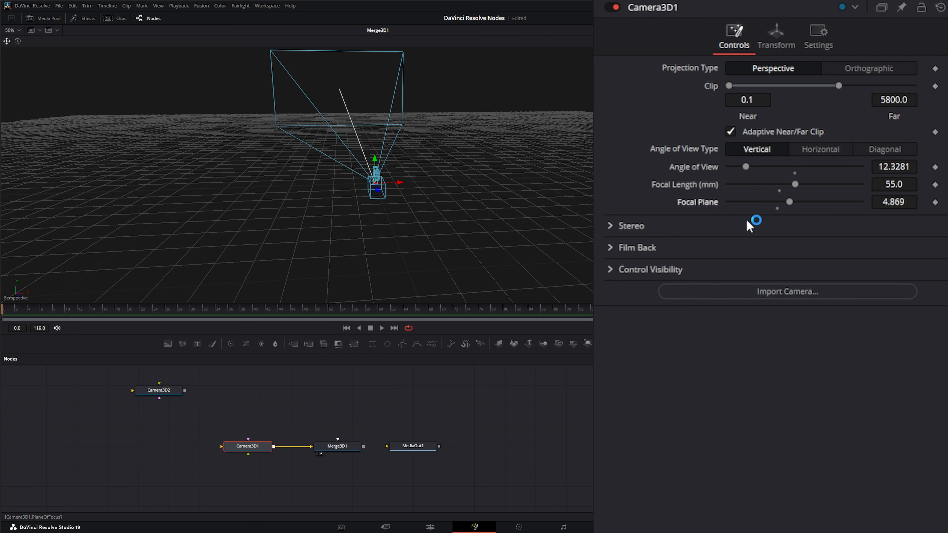
pyautogui.doubleClick(703, 202)
pyautogui.click(611, 226)
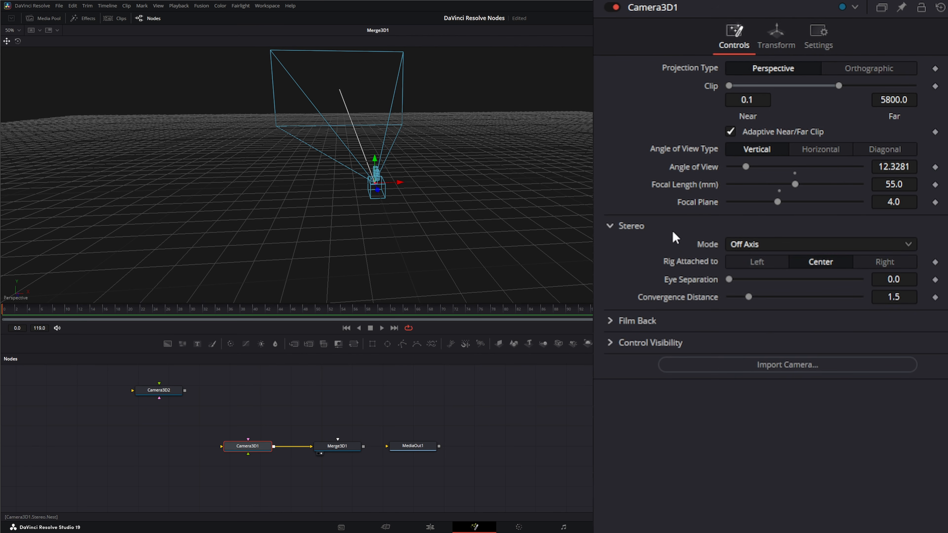
# - Connect Camera3D2 to Camera3D1's stereo camera input, line it up above that node, and check Camera3D1's Stereo settings
pyautogui.moveTo(172, 394); pyautogui.dragTo(259, 400)
pyautogui.moveTo(272, 397); pyautogui.dragTo(248, 454)
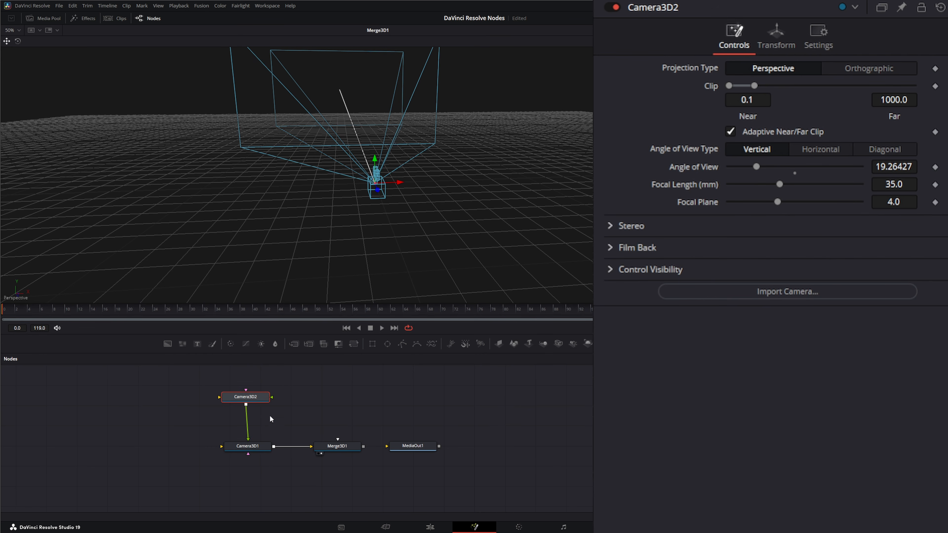
pyautogui.moveTo(258, 402); pyautogui.dragTo(255, 402)
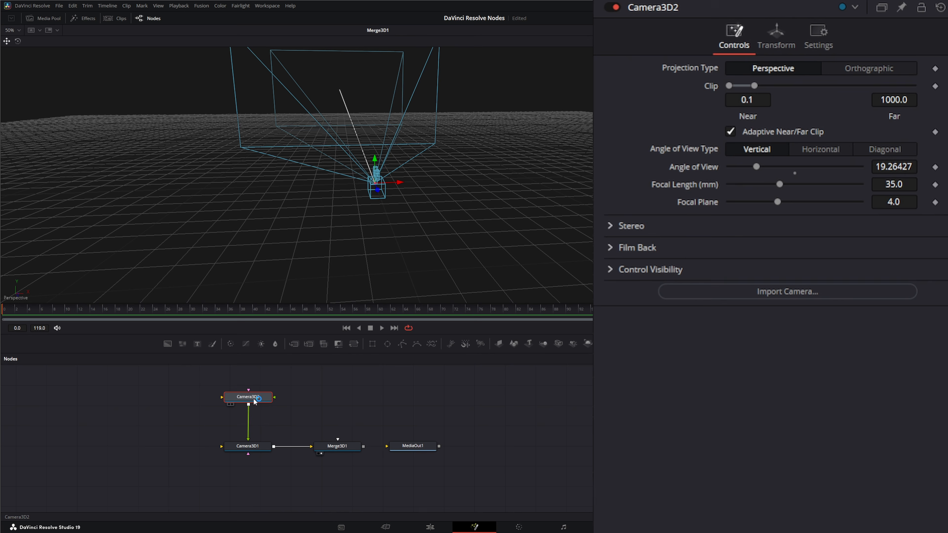
pyautogui.click(328, 448)
pyautogui.click(331, 262)
pyautogui.click(252, 447)
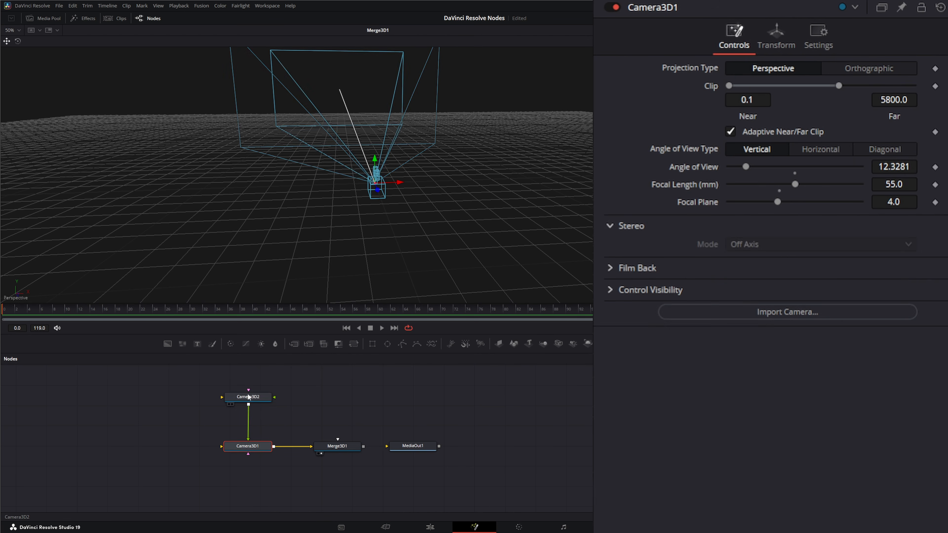
# - Open the Stereo settings of Camera3D2 and raise its eye separation to about 0.519
pyautogui.click(247, 394)
pyautogui.click(255, 451)
pyautogui.click(255, 397)
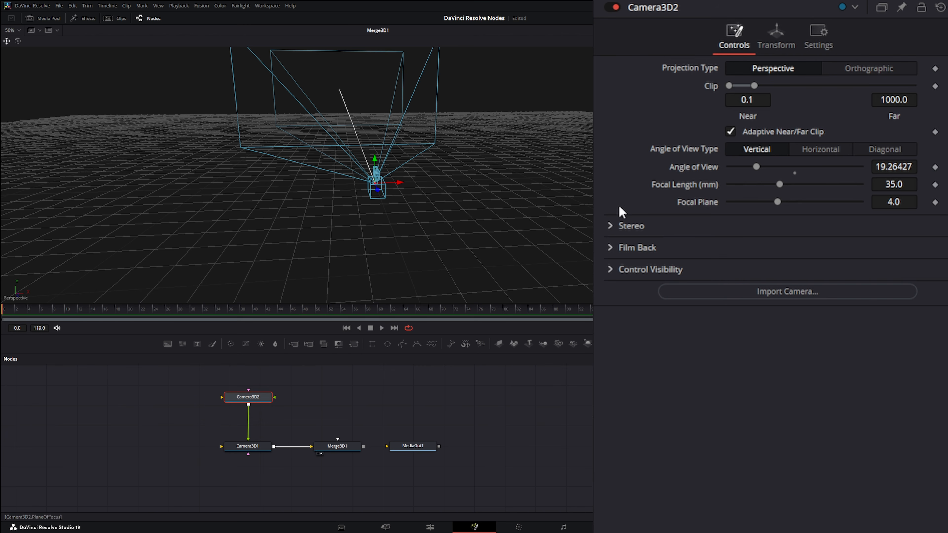
pyautogui.click(607, 225)
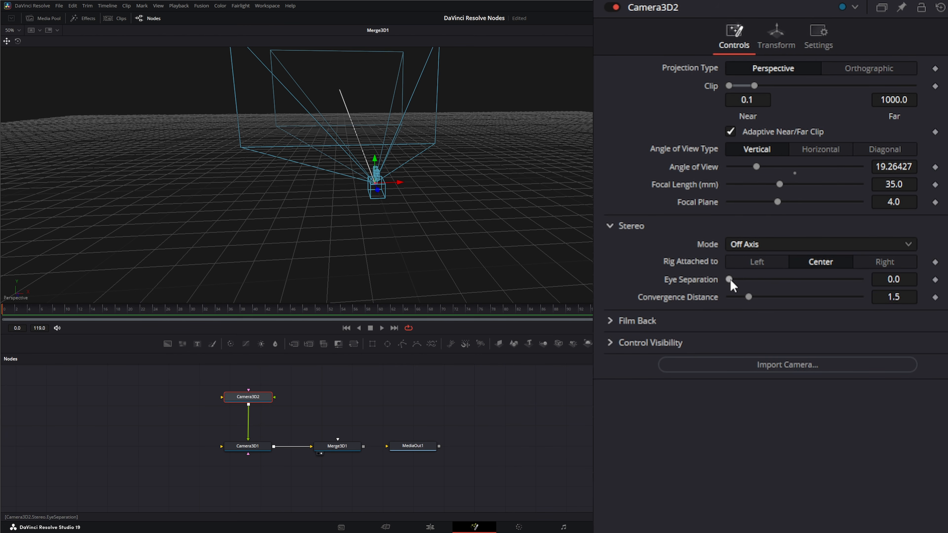
pyautogui.moveTo(731, 280); pyautogui.dragTo(800, 308)
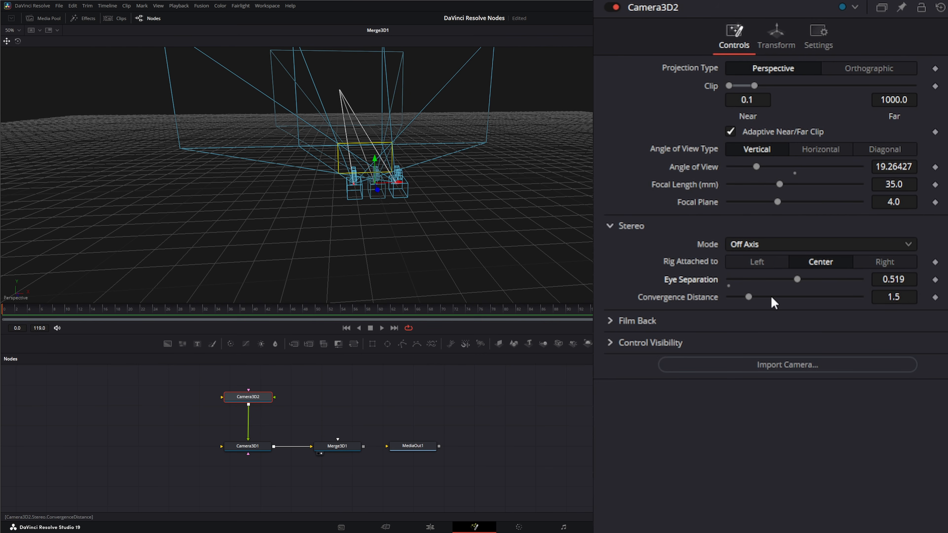
# - Try the Mono stereo mode on Camera3D2, then Toe In with an eye separation of about 0.535
pyautogui.click(748, 247)
pyautogui.click(758, 268)
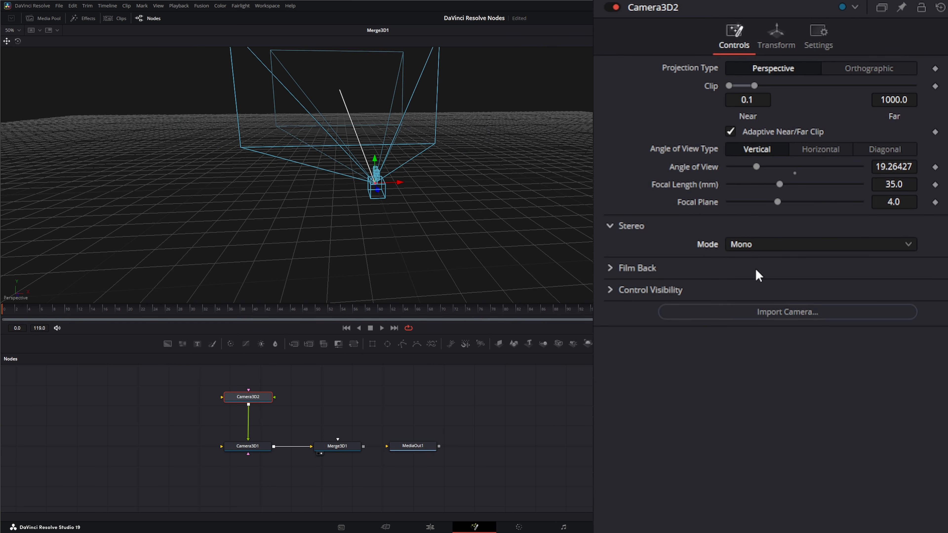
pyautogui.click(751, 247)
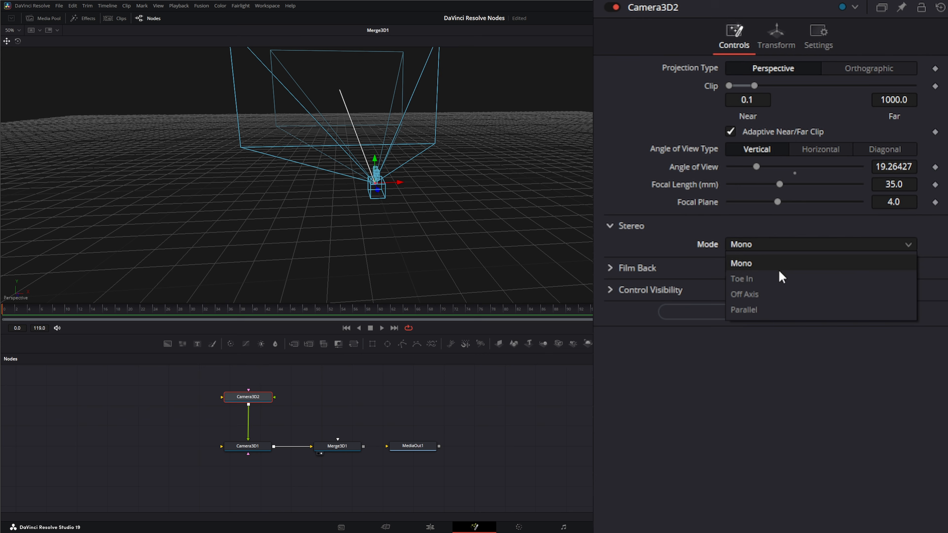
pyautogui.click(764, 278)
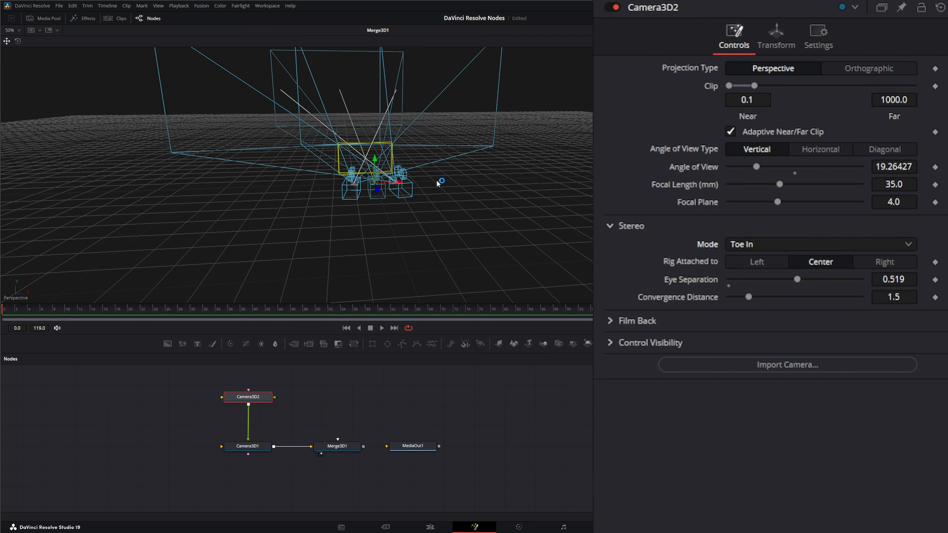
pyautogui.click(773, 280)
pyautogui.moveTo(797, 284)
pyautogui.mouseDown()
pyautogui.moveTo(740, 294)
pyautogui.moveTo(867, 286)
pyautogui.moveTo(807, 301)
pyautogui.moveTo(770, 297)
pyautogui.moveTo(803, 300)
pyautogui.mouseUp()
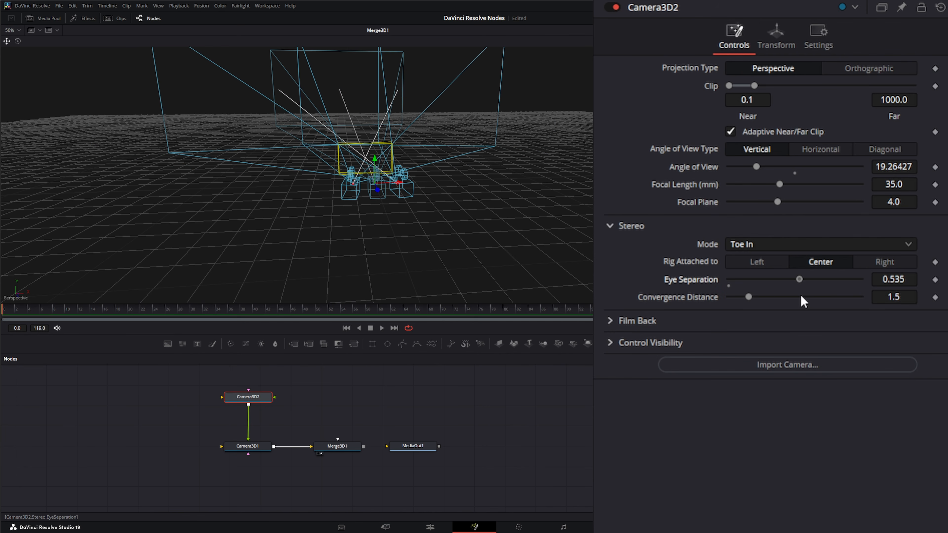
# - Try the Off Axis stereo mode on Camera3D2 and raise the eye separation to about 0.599
pyautogui.click(754, 246)
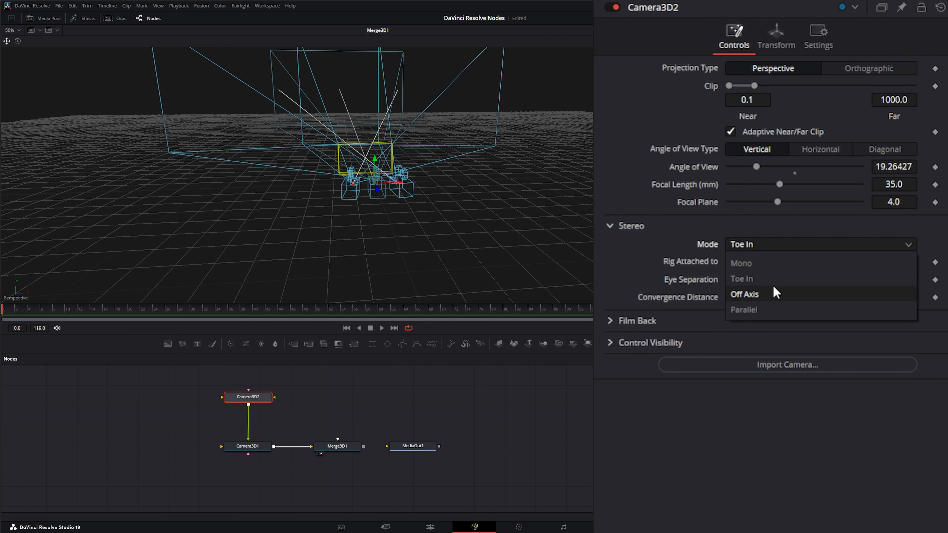
pyautogui.click(761, 297)
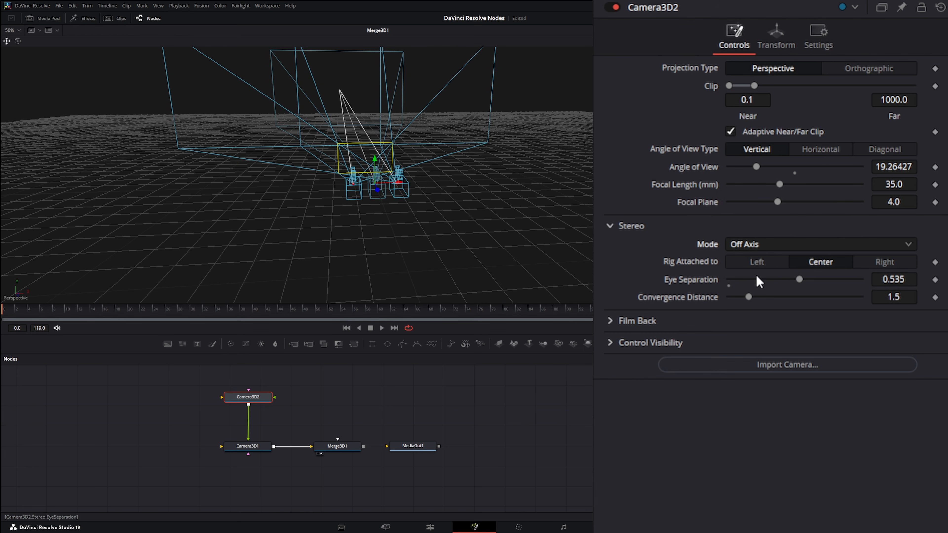
pyautogui.moveTo(800, 278)
pyautogui.mouseDown()
pyautogui.moveTo(775, 283)
pyautogui.moveTo(804, 282)
pyautogui.mouseUp()
# - Try the Parallel stereo mode on Camera3D2 with an eye separation of about 0.829, and return to Toe In
pyautogui.click(788, 245)
pyautogui.click(764, 310)
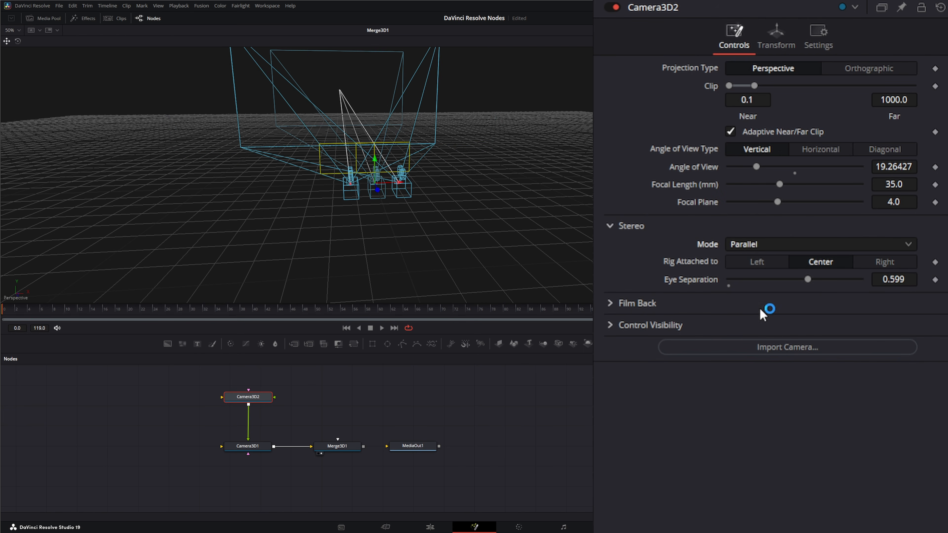
pyautogui.moveTo(806, 279); pyautogui.dragTo(841, 292)
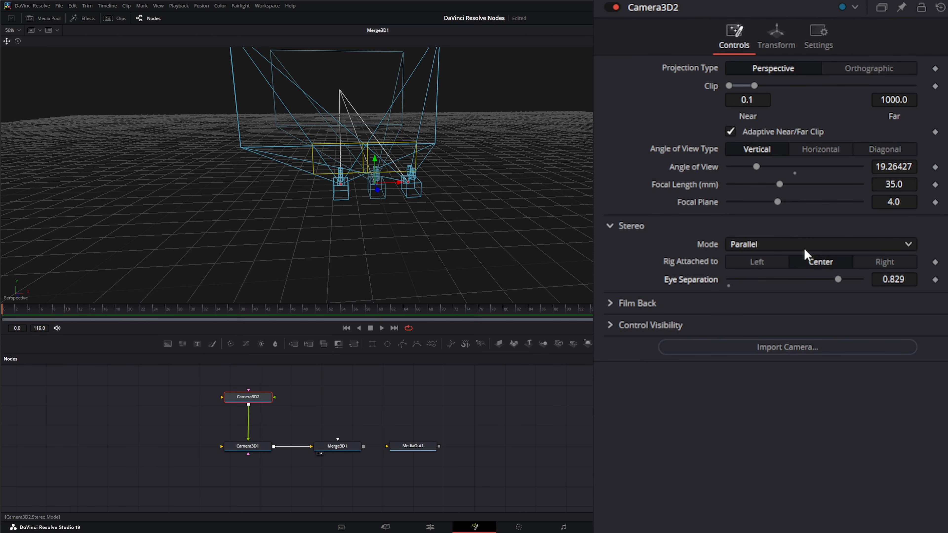
pyautogui.click(760, 244)
pyautogui.click(761, 283)
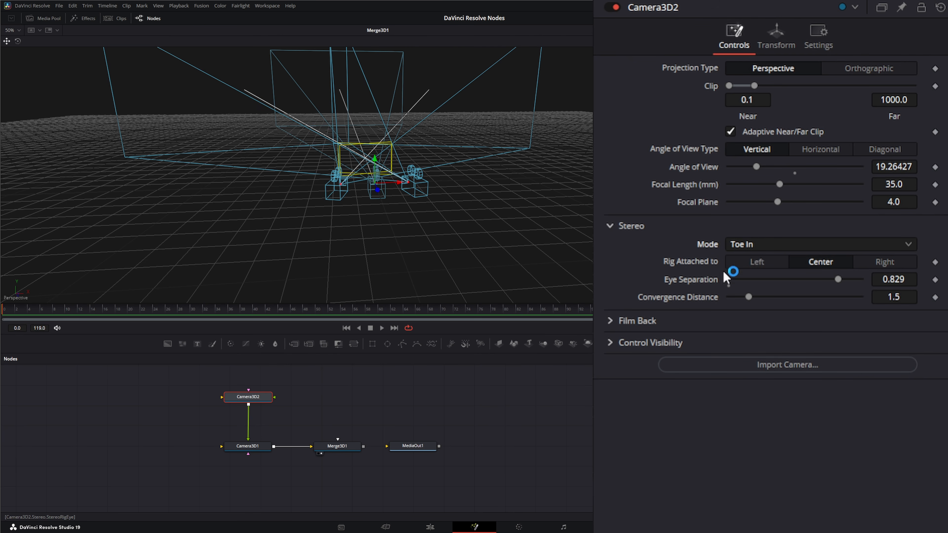
# - Try attaching Camera3D2's stereo rig to Left, Center and Right, shifting the camera along its X axis under each
pyautogui.click(760, 262)
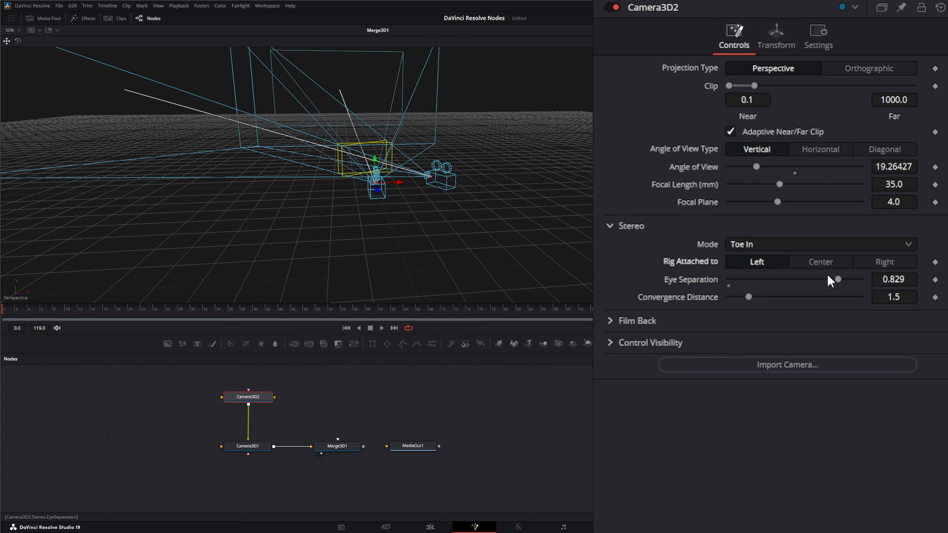
pyautogui.moveTo(402, 185); pyautogui.dragTo(371, 190)
pyautogui.click(824, 262)
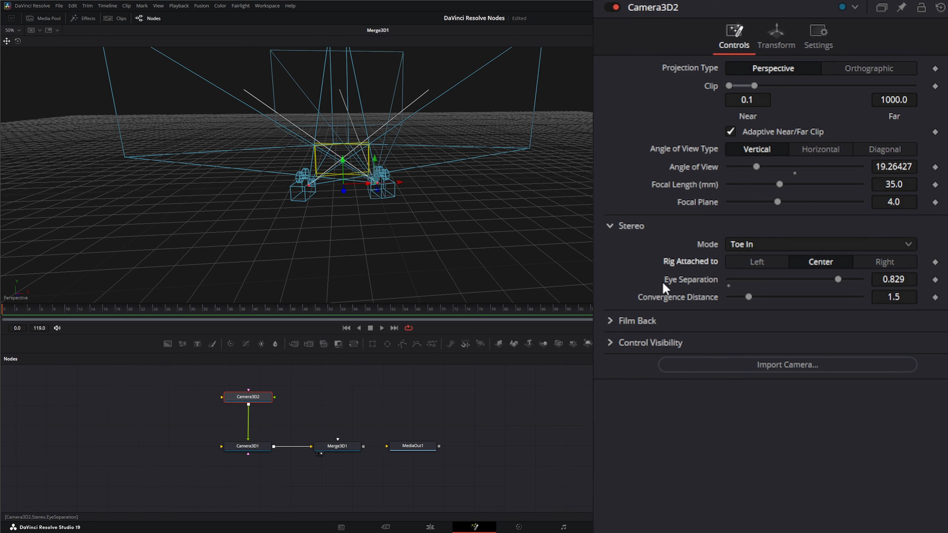
pyautogui.moveTo(365, 186); pyautogui.dragTo(401, 182)
pyautogui.click(892, 264)
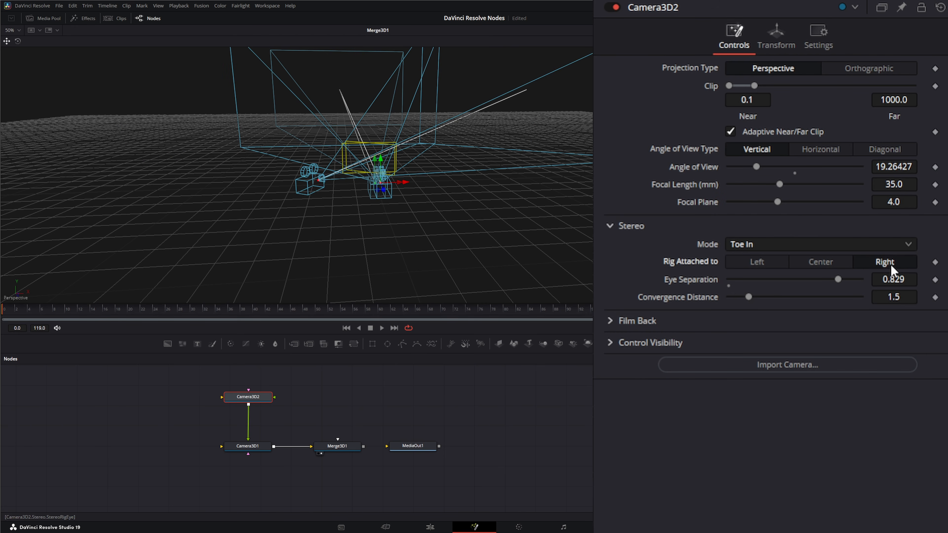
pyautogui.moveTo(409, 183); pyautogui.dragTo(414, 183)
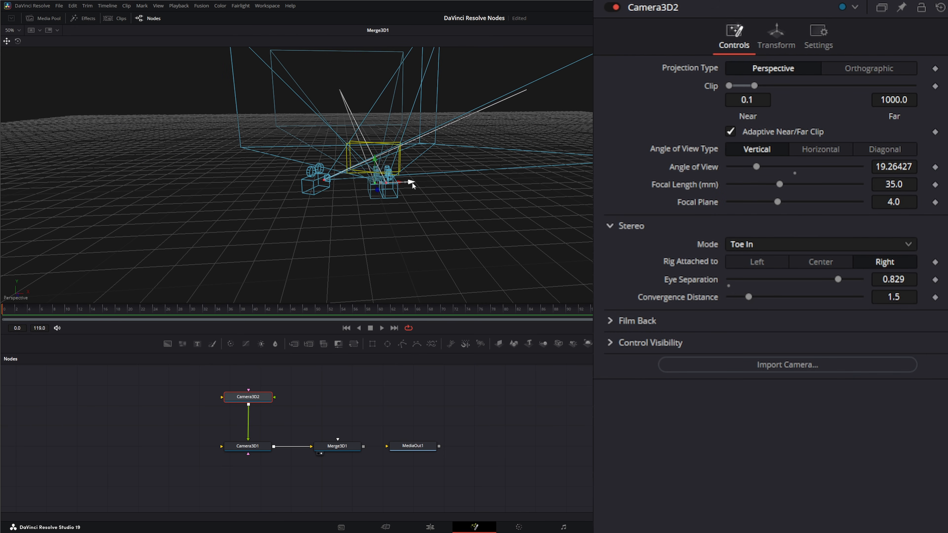
# - Attach Camera3D2's stereo rig to Center and set the convergence distance to about 4.65
pyautogui.click(827, 264)
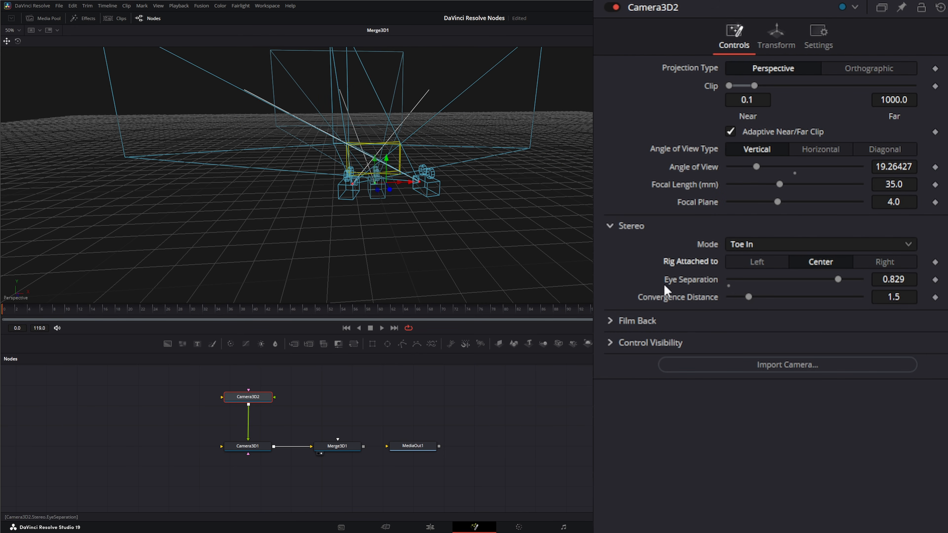
pyautogui.moveTo(749, 297); pyautogui.dragTo(789, 311)
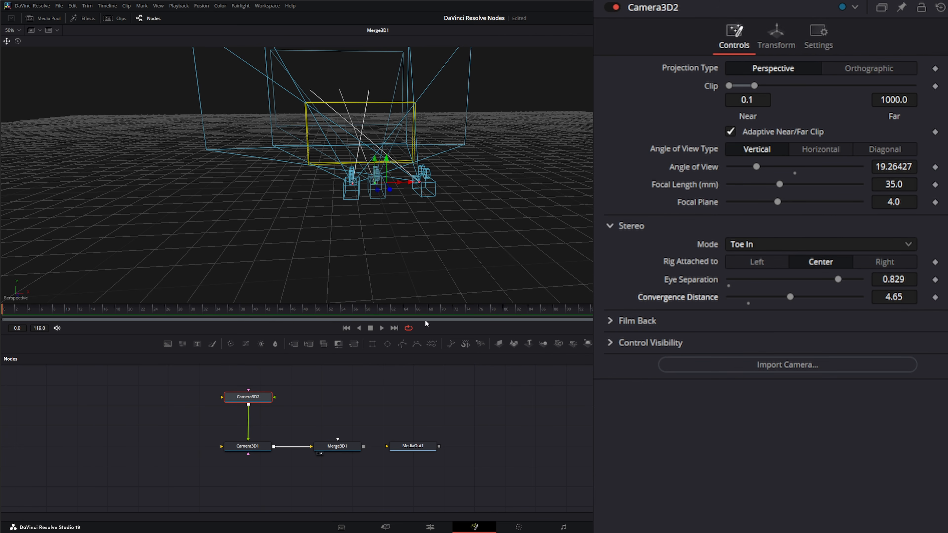
# - Disconnect Camera3D2 from Camera3D1, place it apart in the node graph, and collapse Camera3D1's Stereo settings
pyautogui.moveTo(252, 440); pyautogui.dragTo(132, 387)
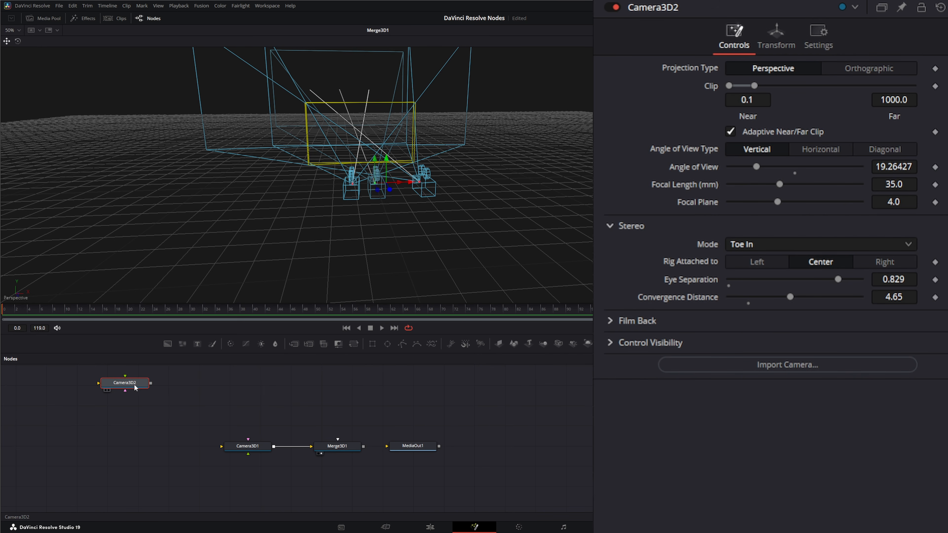
pyautogui.click(258, 447)
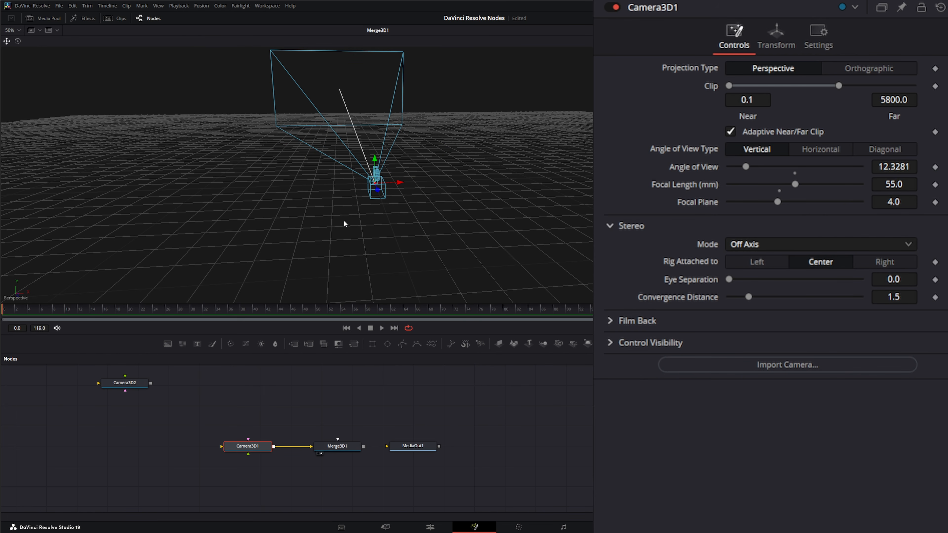
pyautogui.click(615, 225)
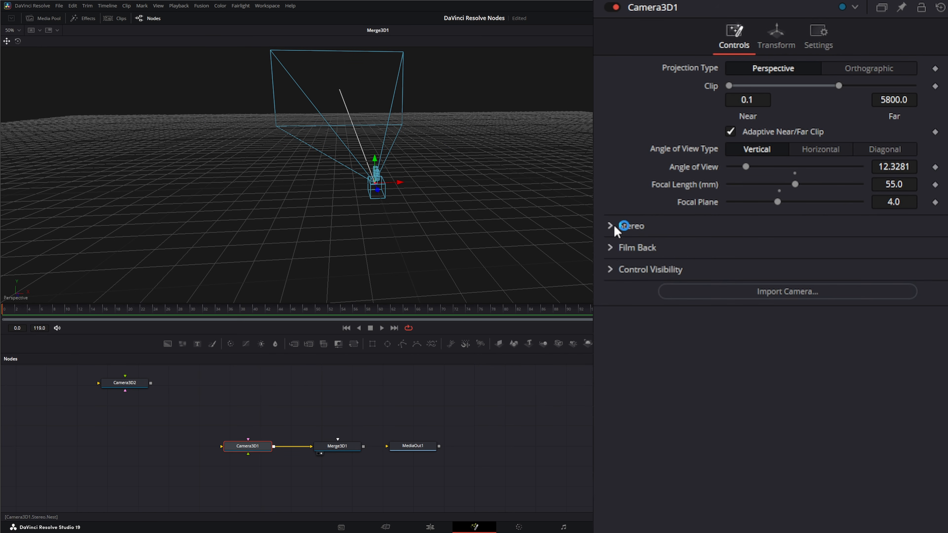
# - Open Camera3D1's Film Back settings and try the Arri Alexa 65 and Canon 7D film gates
pyautogui.click(613, 248)
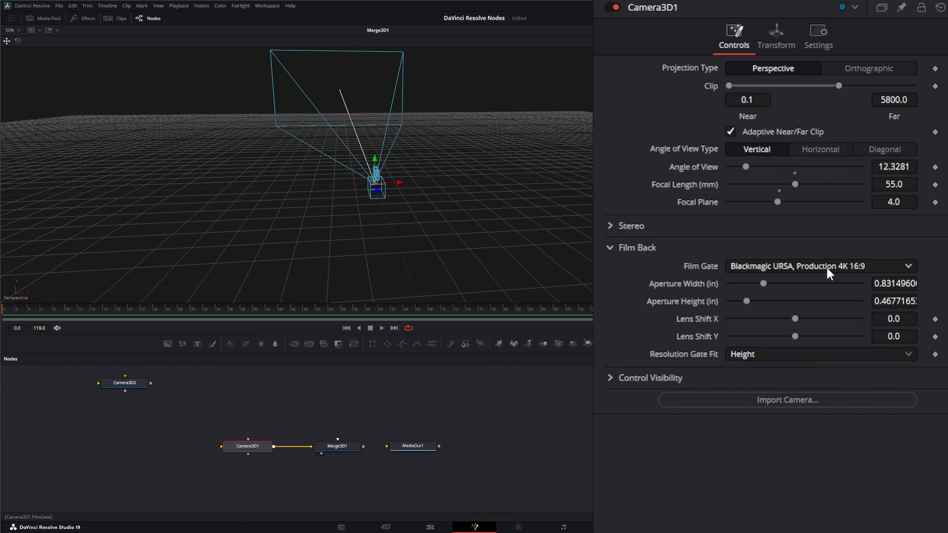
pyautogui.click(836, 266)
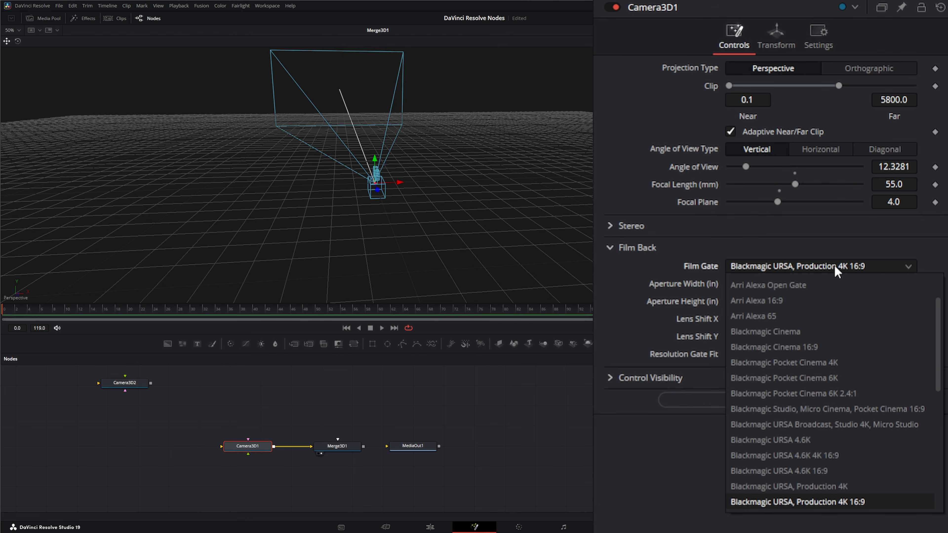
pyautogui.click(769, 317)
pyautogui.click(772, 272)
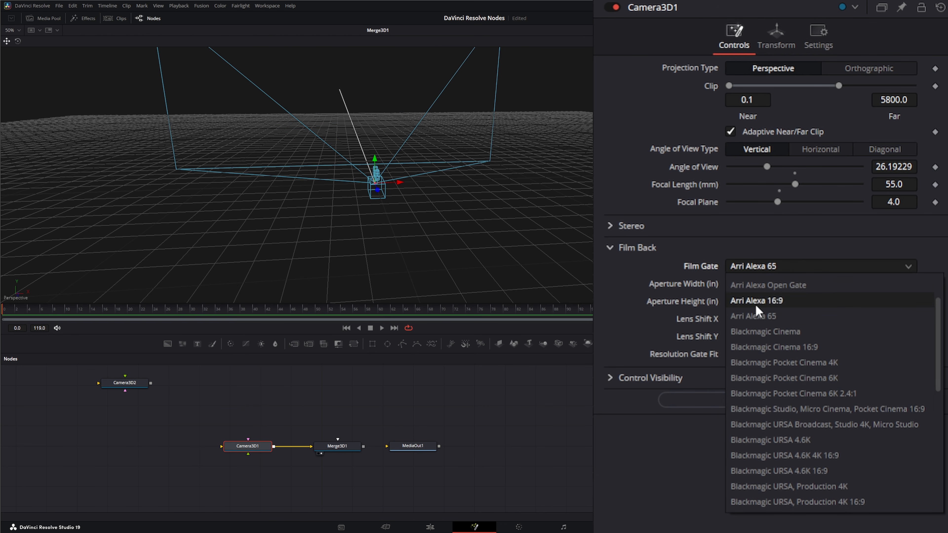
pyautogui.scroll(-2, 784, 501)
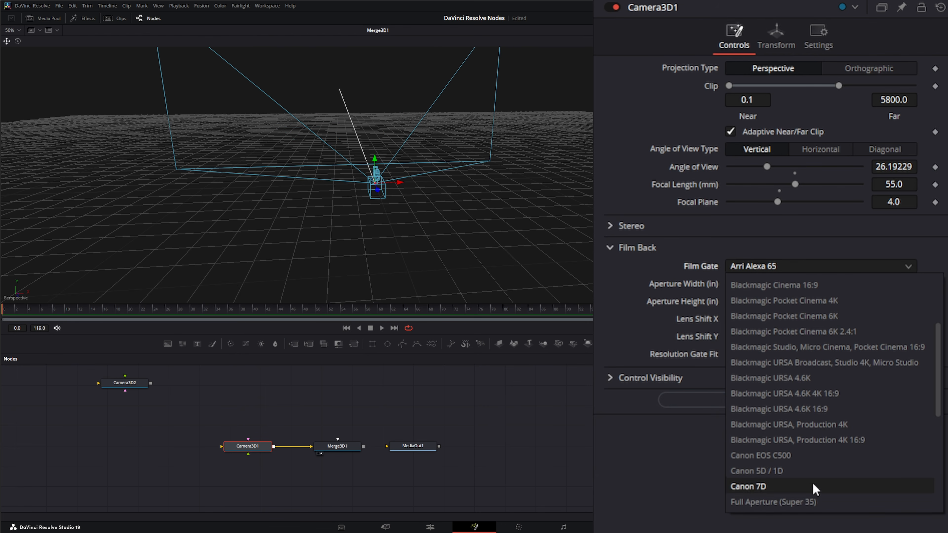
pyautogui.click(772, 486)
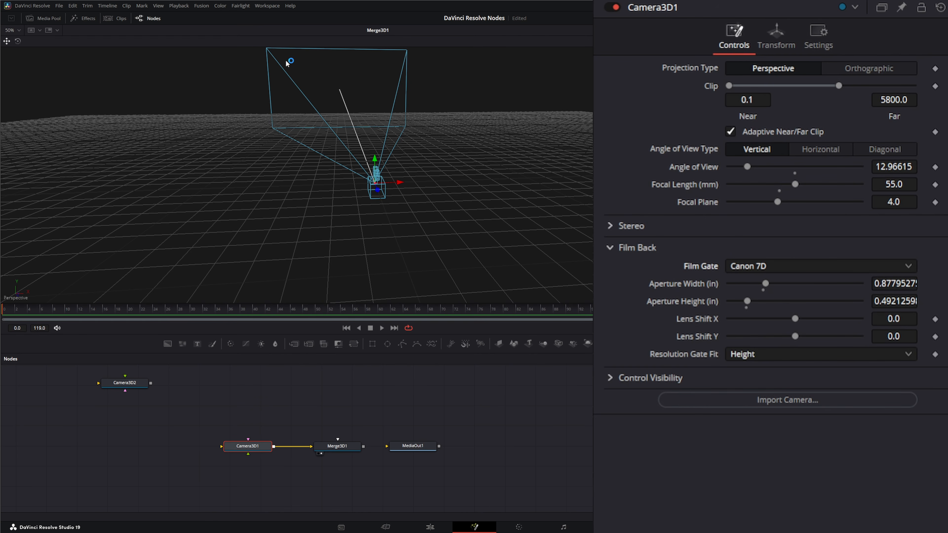
# - Set Camera3D1's film gate to Blackmagic URSA 4.6K and reduce its aperture width to about 0.77 in
pyautogui.click(787, 267)
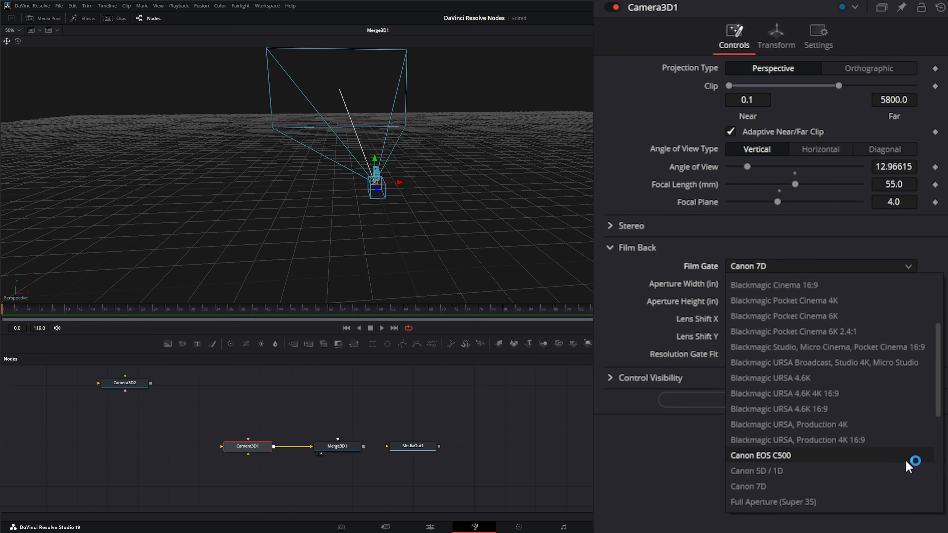
pyautogui.click(803, 379)
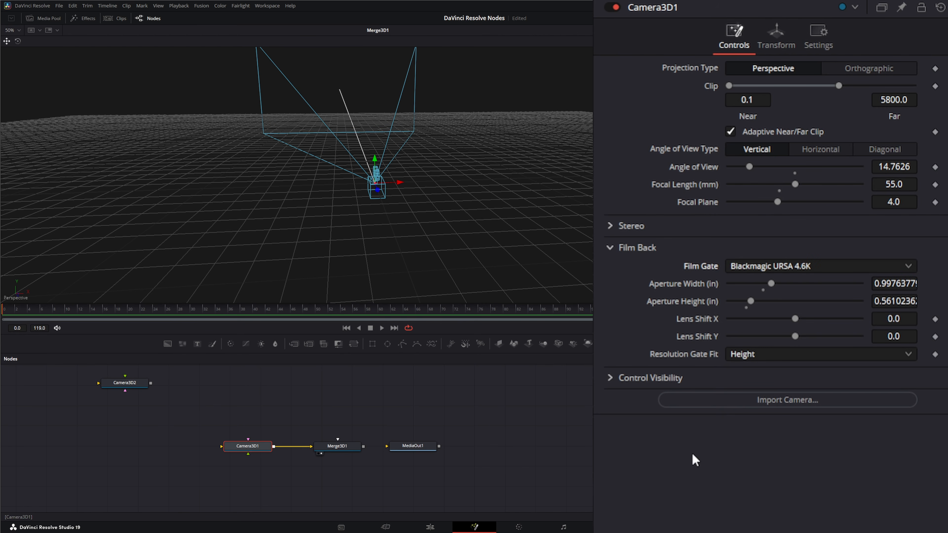
pyautogui.moveTo(395, 133); pyautogui.dragTo(524, 158)
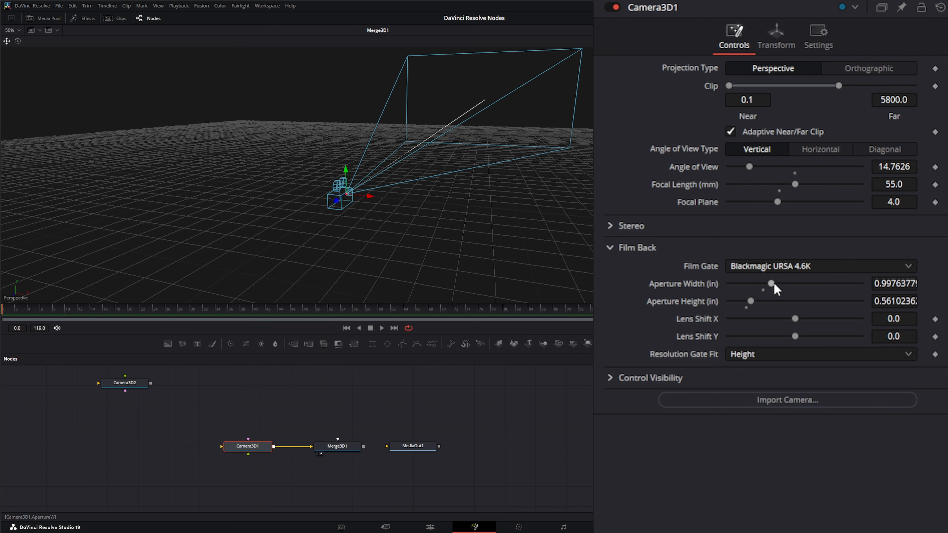
pyautogui.moveTo(774, 284)
pyautogui.mouseDown()
pyautogui.moveTo(766, 284)
pyautogui.moveTo(813, 283)
pyautogui.moveTo(761, 287)
pyautogui.mouseUp()
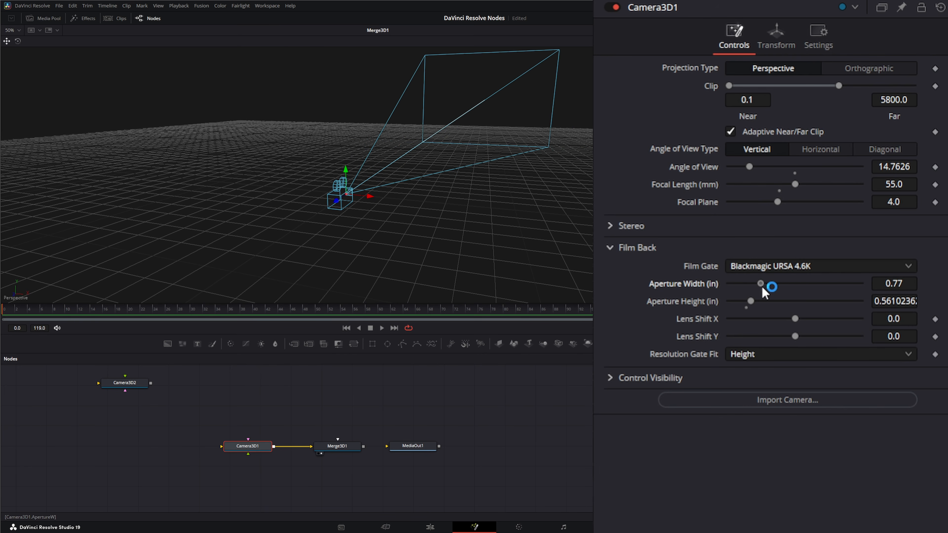
# - Set Camera3D1's film gate to Blackmagic URSA 4.6K 4K 16:9
pyautogui.click(766, 266)
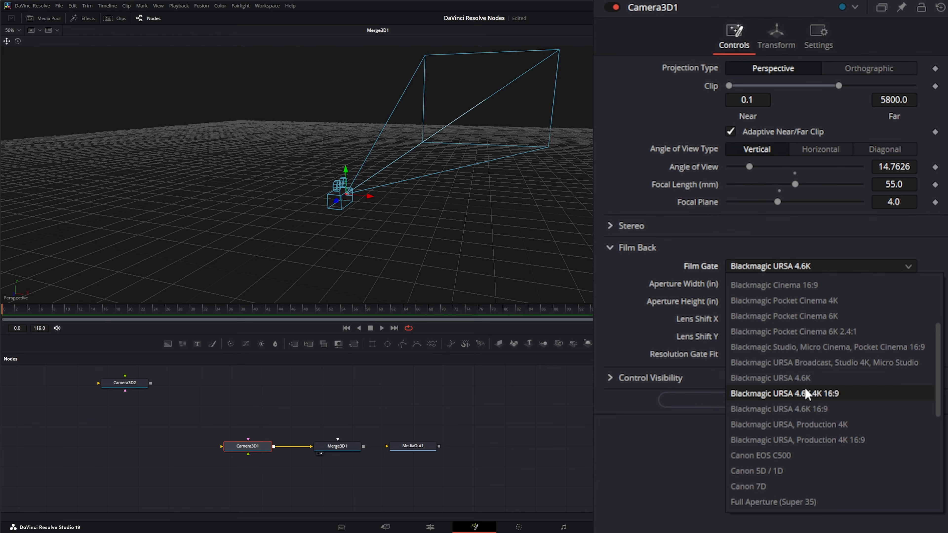
pyautogui.click(784, 378)
pyautogui.click(788, 265)
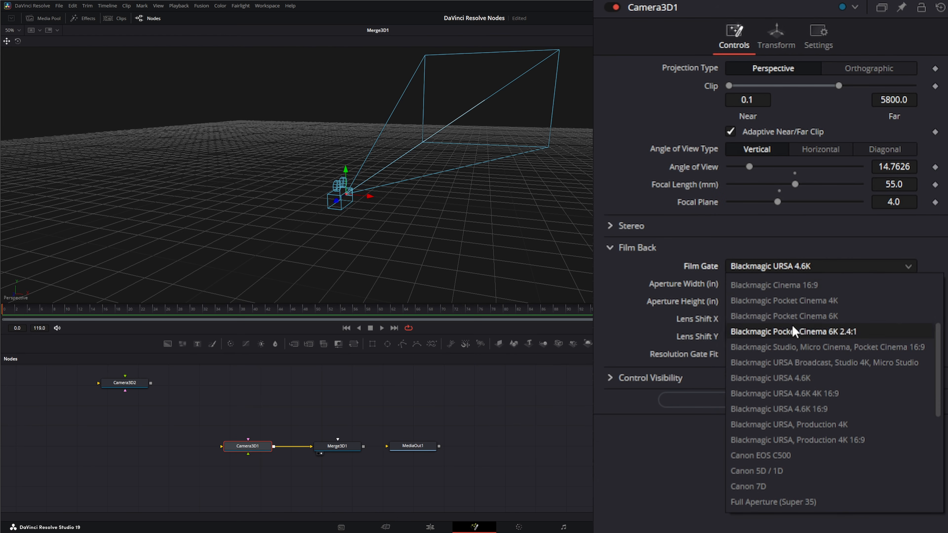
pyautogui.click(797, 393)
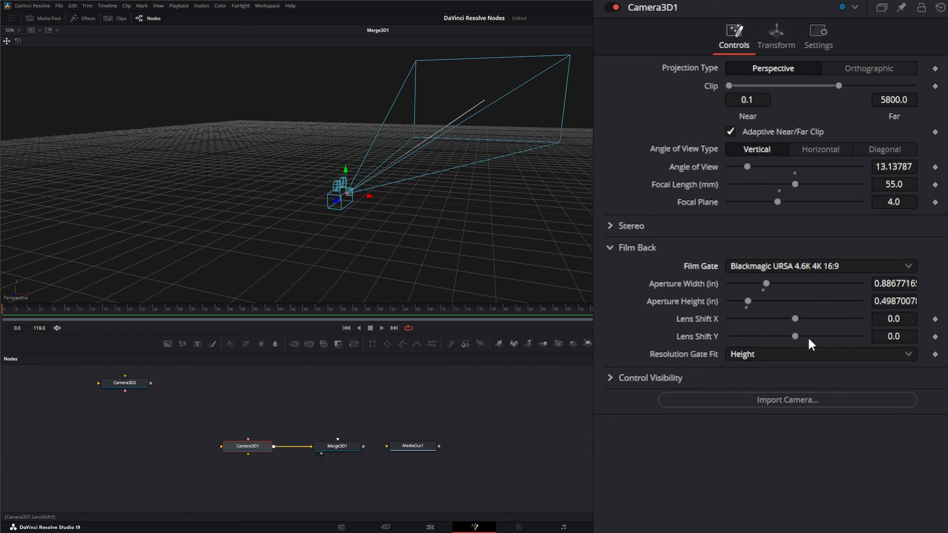
# - Try Camera3D1's Lens Shift X at about -0.04 and Resolution Gate Fit at Inside, restoring them to 0 and Height
pyautogui.moveTo(797, 321); pyautogui.dragTo(793, 320)
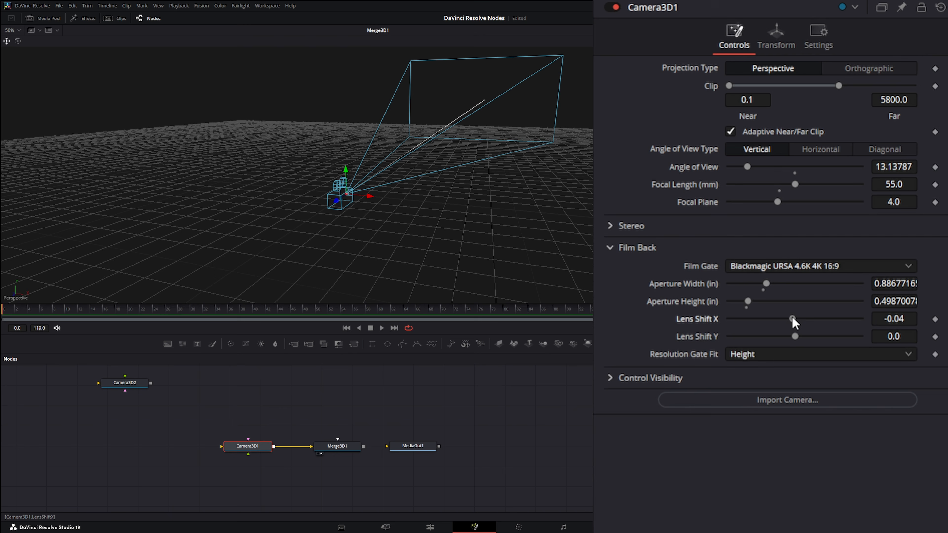
pyautogui.doubleClick(701, 319)
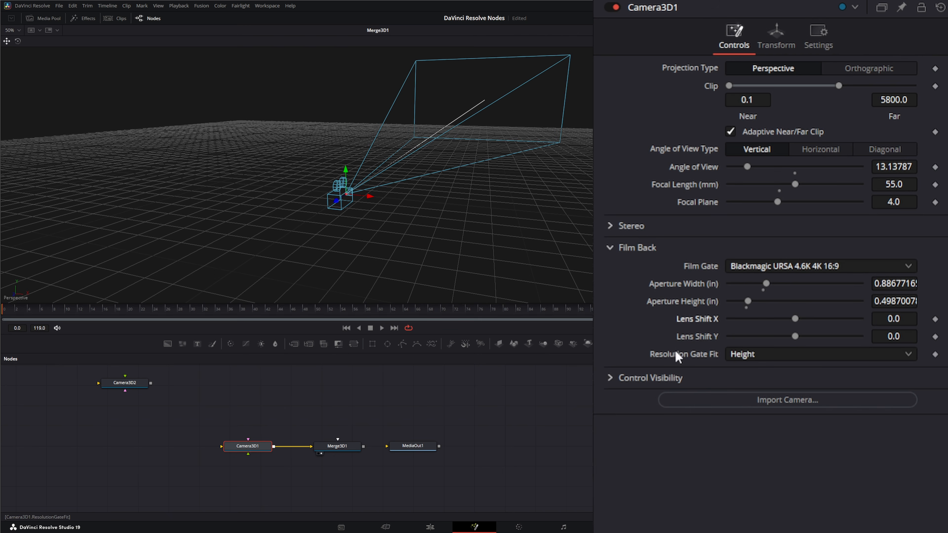
pyautogui.click(781, 358)
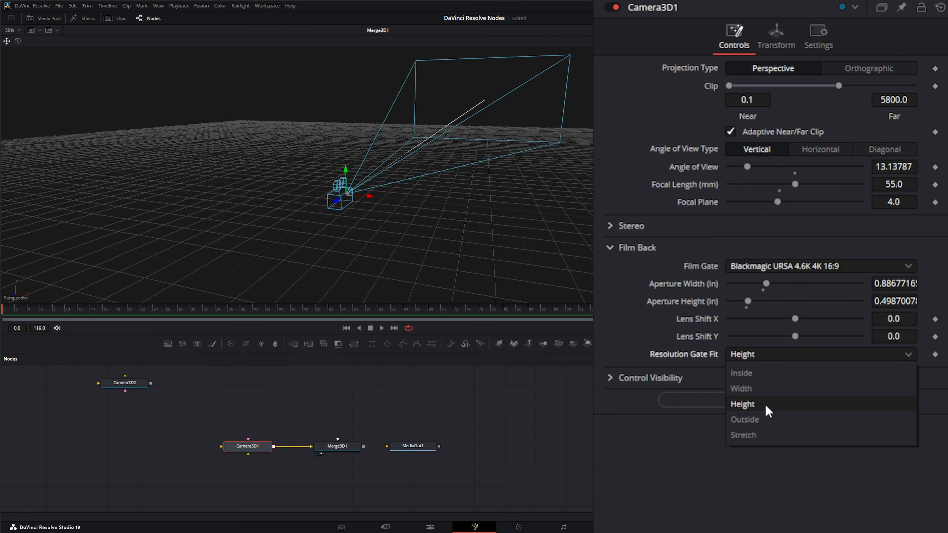
pyautogui.click(756, 374)
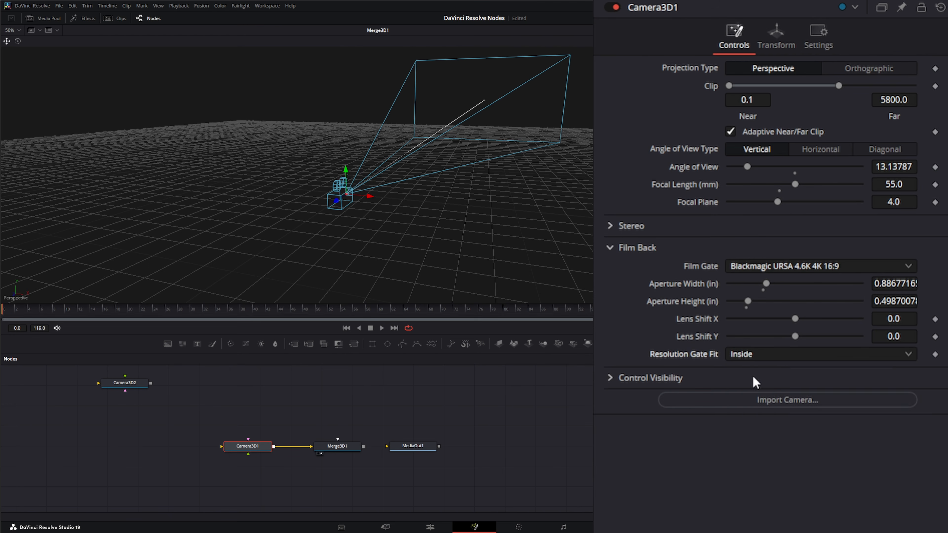
pyautogui.click(766, 355)
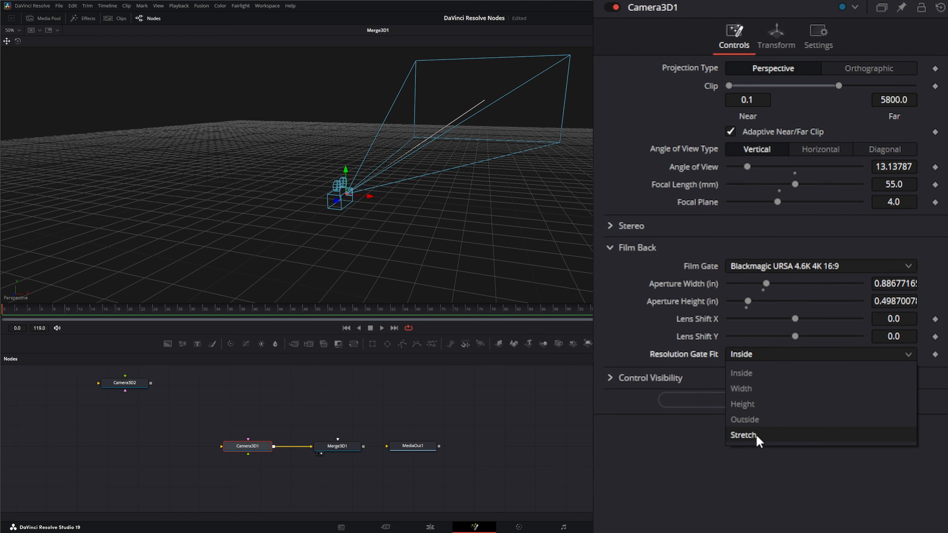
pyautogui.click(761, 405)
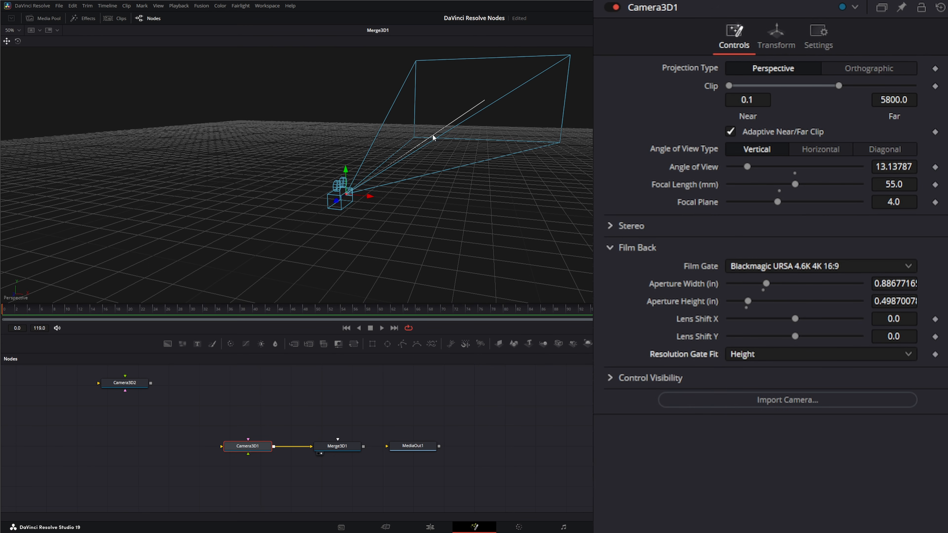
pyautogui.click(760, 354)
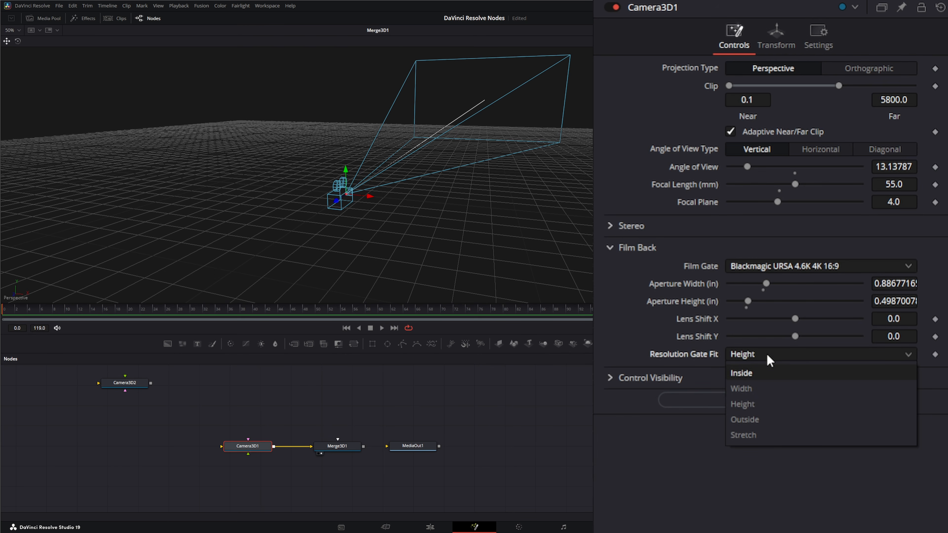
pyautogui.click(642, 338)
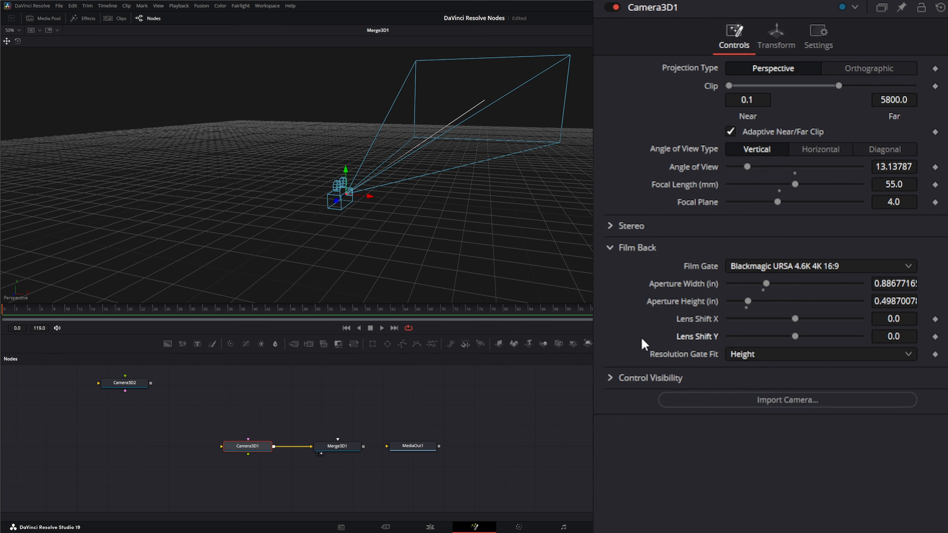
# - Collapse the Film Back settings, expand Control Visibility, and toggle Show View Controls off and back on
pyautogui.click(609, 249)
pyautogui.click(611, 271)
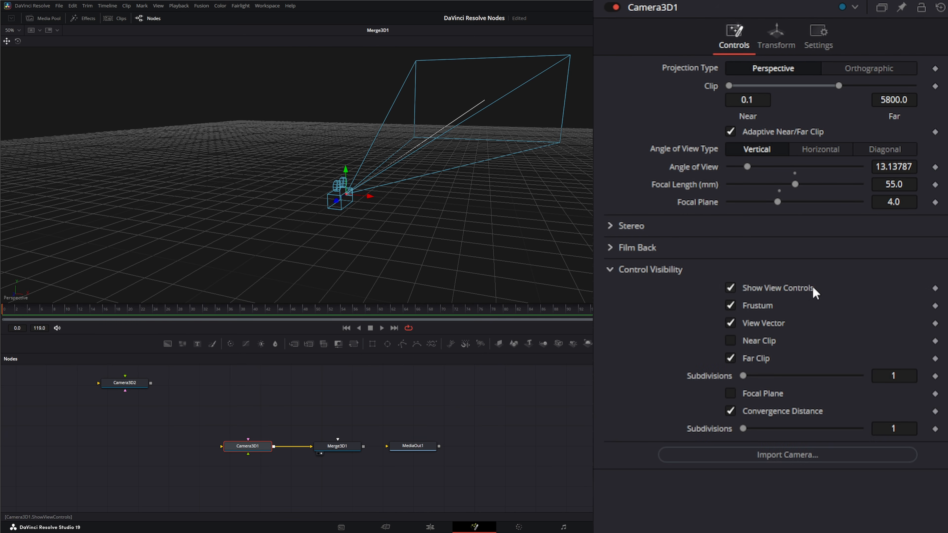
pyautogui.click(731, 292)
pyautogui.click(731, 292)
pyautogui.click(731, 292)
pyautogui.click(731, 292)
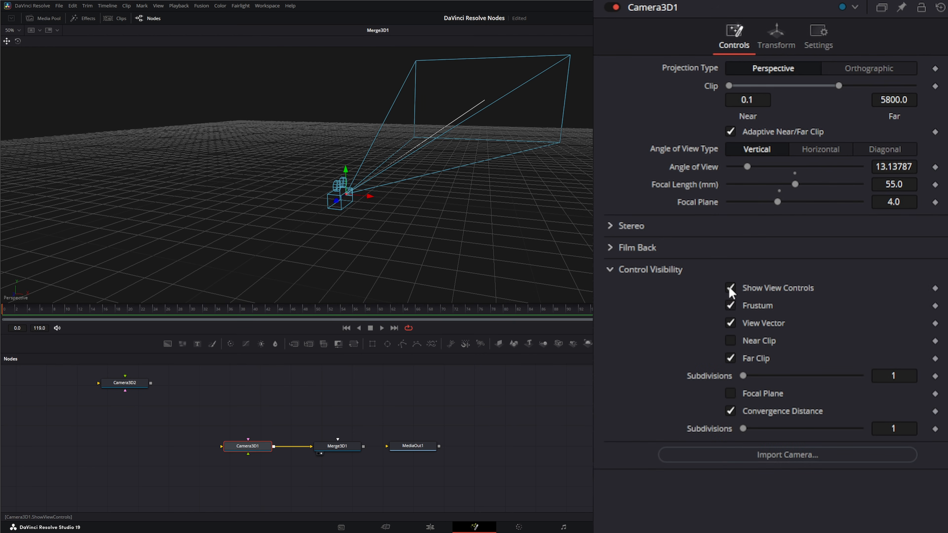
# - Toggle Camera3D1's Frustum and View Vector displays off and on to compare them in the viewer, leaving both enabled
pyautogui.click(735, 307)
pyautogui.click(735, 308)
pyautogui.click(735, 307)
pyautogui.click(734, 308)
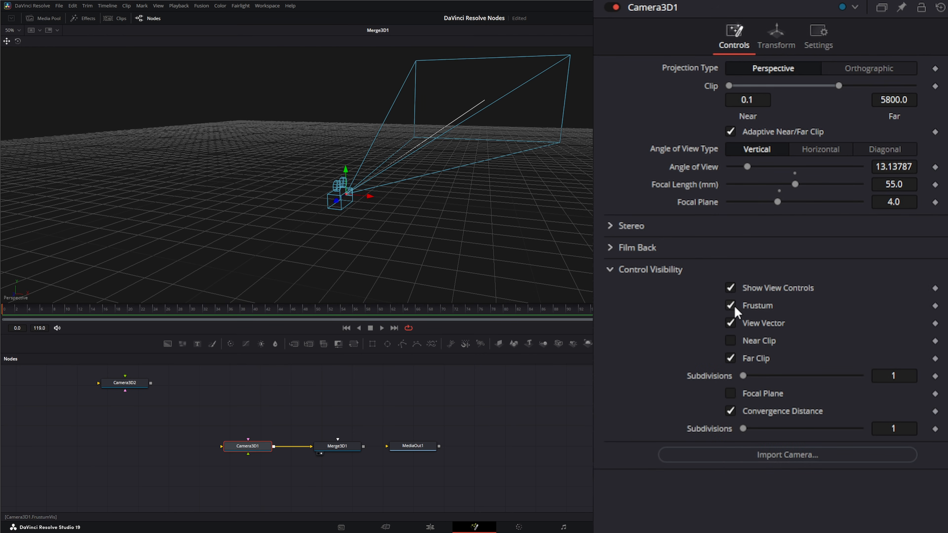
pyautogui.click(731, 325)
pyautogui.click(731, 324)
pyautogui.click(731, 324)
pyautogui.click(731, 324)
# - Try the Near Clip display at 120 without adaptive clipping, restore adaptive clipping, reset the clip range to 0.1 near and 1000 far, and hide it
pyautogui.click(731, 341)
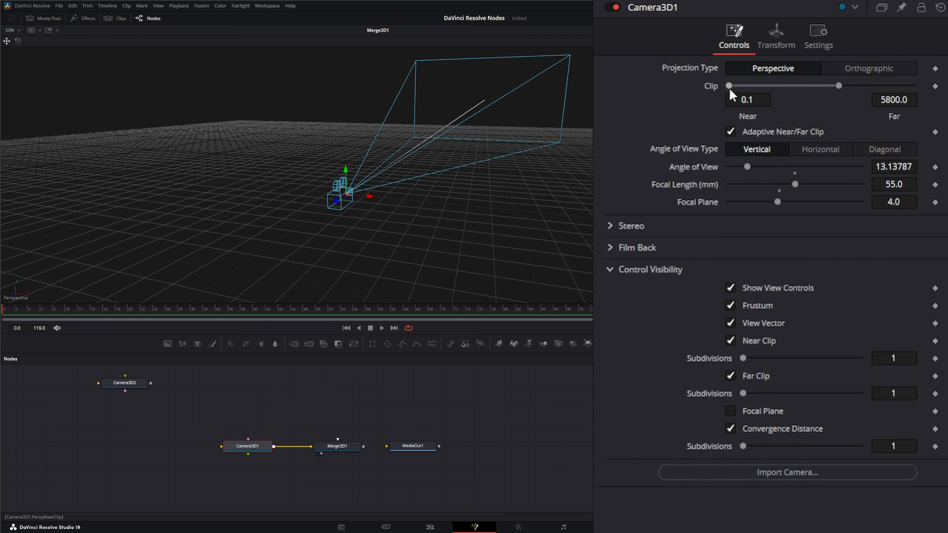
pyautogui.moveTo(729, 86)
pyautogui.mouseDown()
pyautogui.moveTo(743, 83)
pyautogui.moveTo(724, 94)
pyautogui.mouseUp()
pyautogui.click(731, 132)
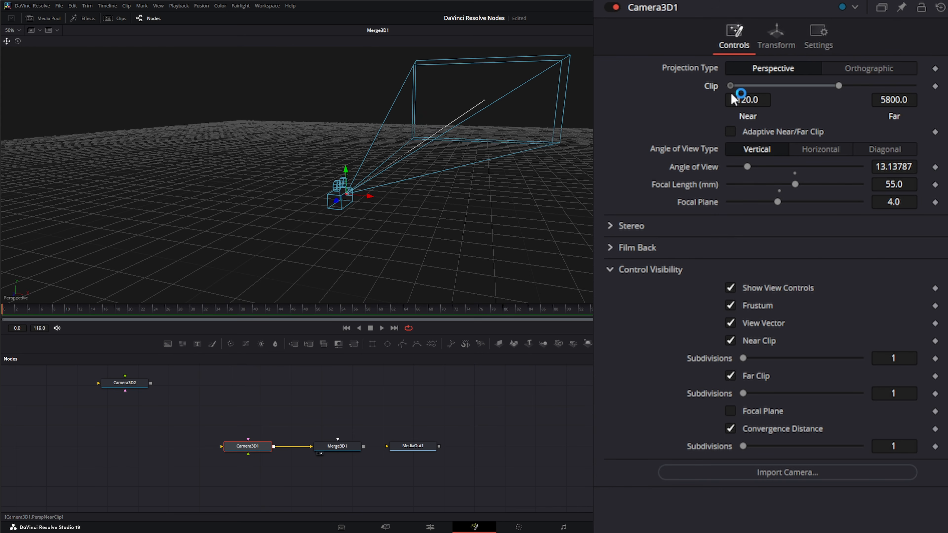
pyautogui.click(732, 132)
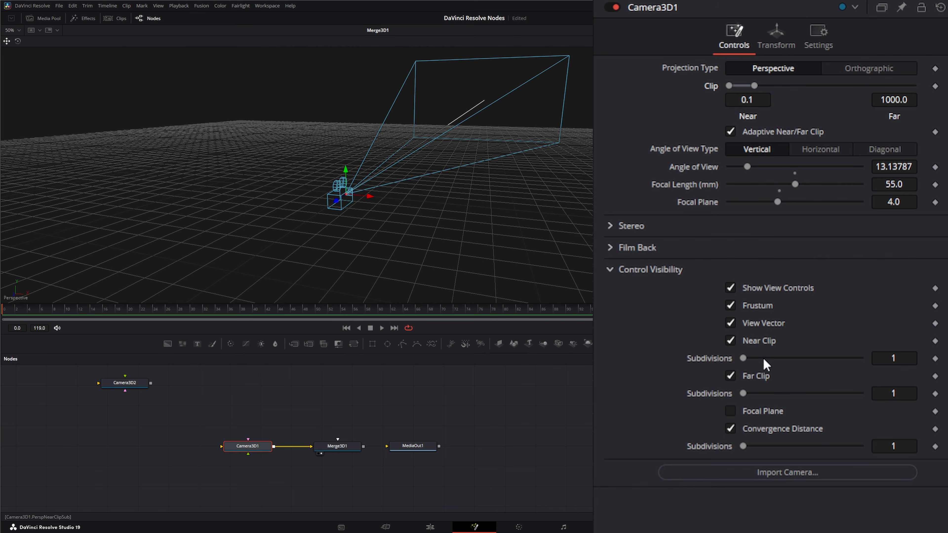
pyautogui.click(731, 341)
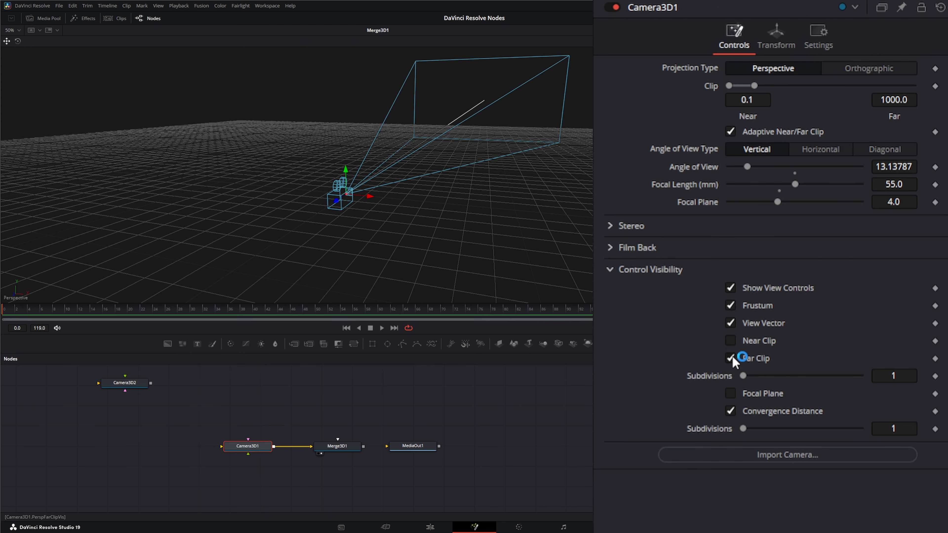
# - Toggle Camera3D1's Far Clip display and try its subdivisions, leaving the display on with 1 subdivision
pyautogui.click(732, 358)
pyautogui.click(732, 358)
pyautogui.click(731, 359)
pyautogui.click(731, 359)
pyautogui.moveTo(743, 379)
pyautogui.mouseDown()
pyautogui.moveTo(891, 379)
pyautogui.moveTo(731, 392)
pyautogui.mouseUp()
# - Show Camera3D1's Focal Plane in the viewer, try its subdivisions, and hide it again
pyautogui.click(731, 393)
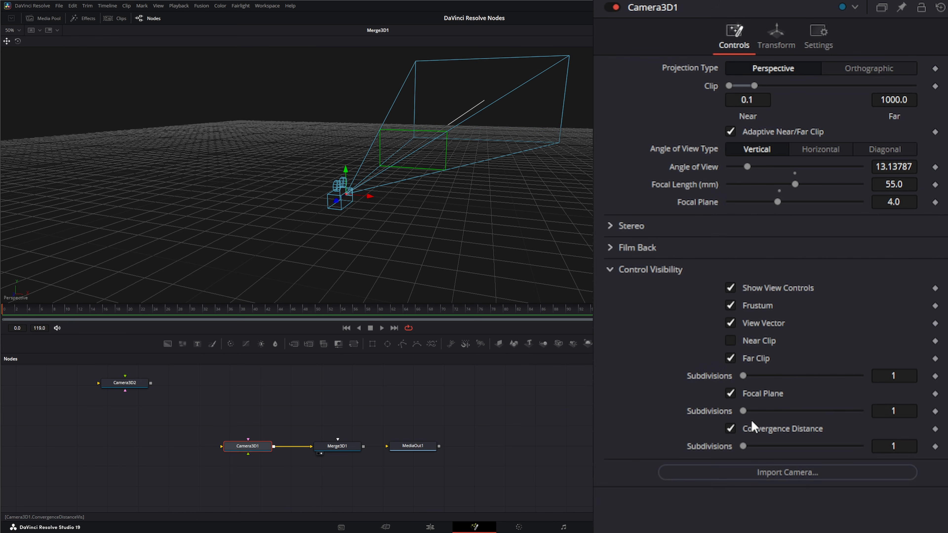
pyautogui.moveTo(744, 412)
pyautogui.mouseDown()
pyautogui.moveTo(843, 408)
pyautogui.moveTo(726, 415)
pyautogui.mouseUp()
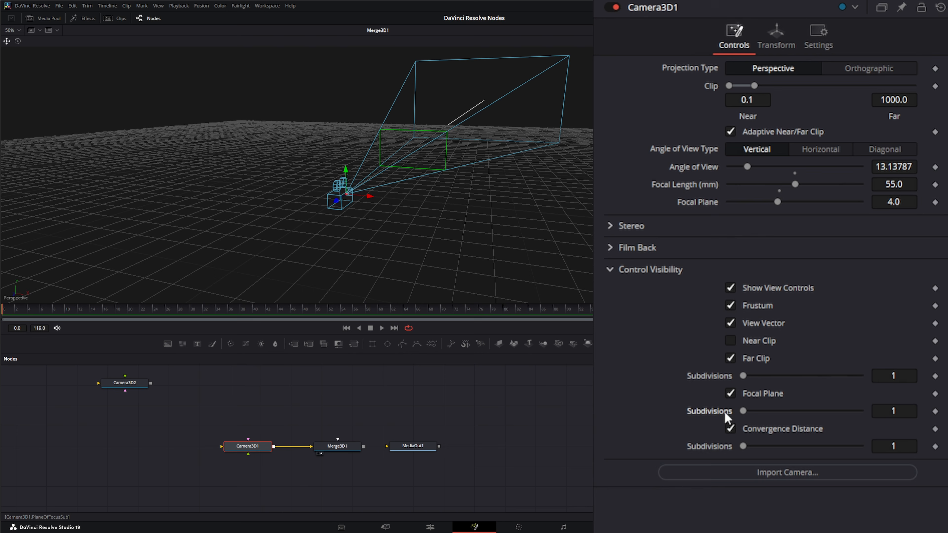
pyautogui.click(731, 394)
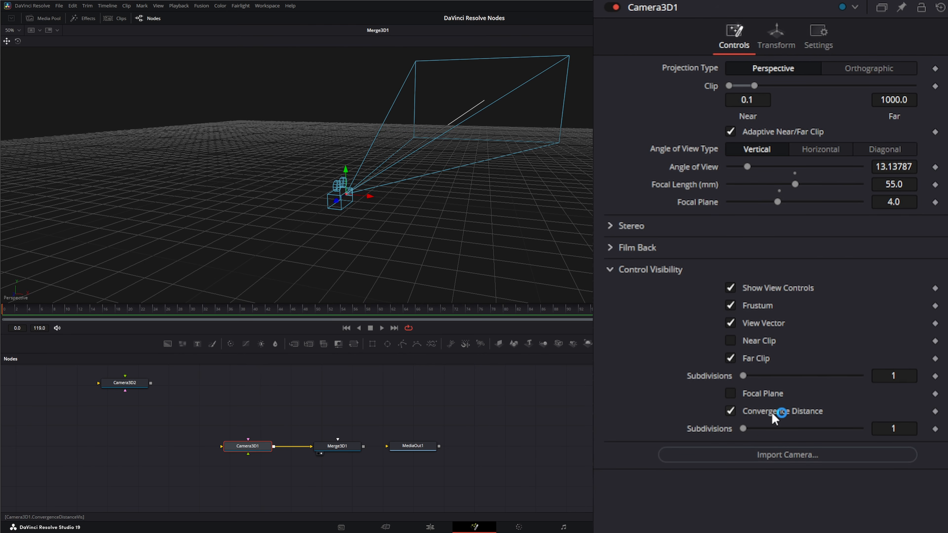
# - Hide Camera3D1's Convergence Distance display and collapse the Control Visibility settings
pyautogui.click(731, 411)
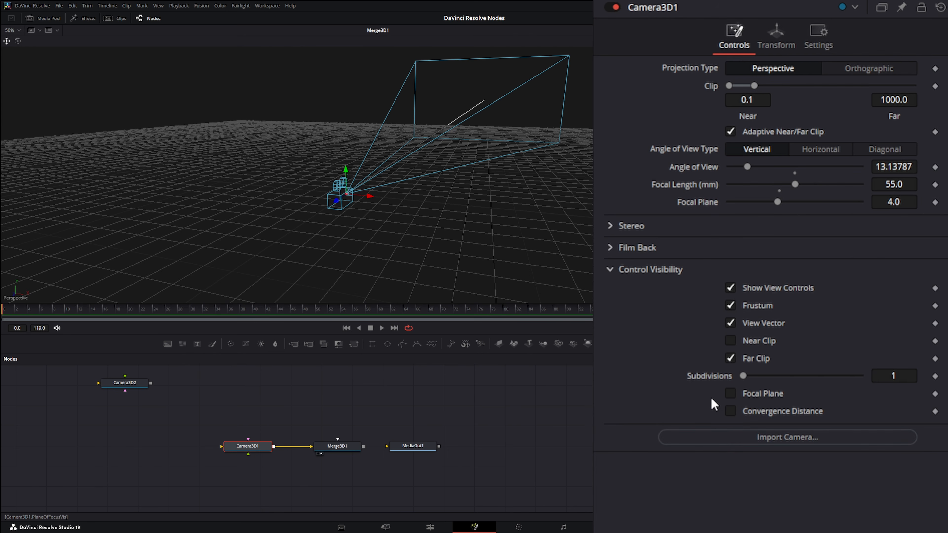
pyautogui.click(611, 272)
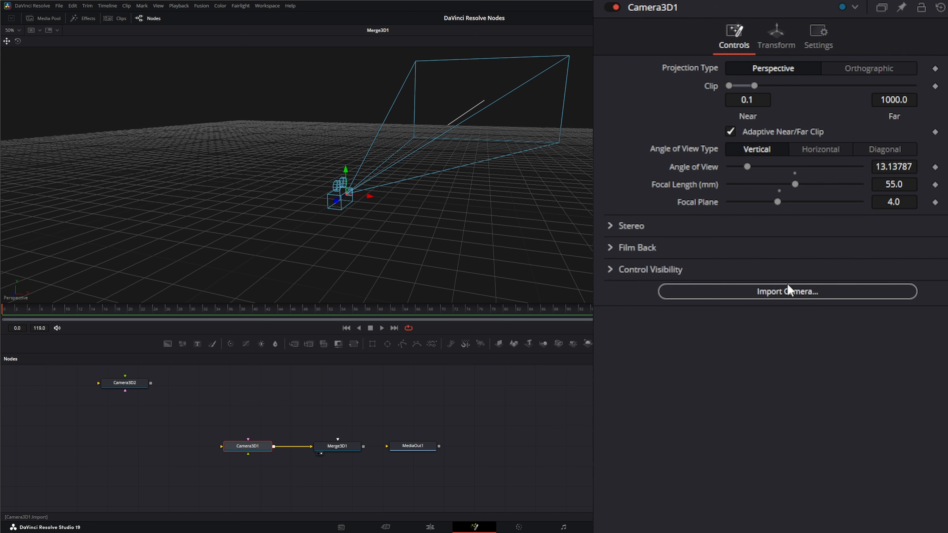
pyautogui.click(787, 295)
pyautogui.click(798, 297)
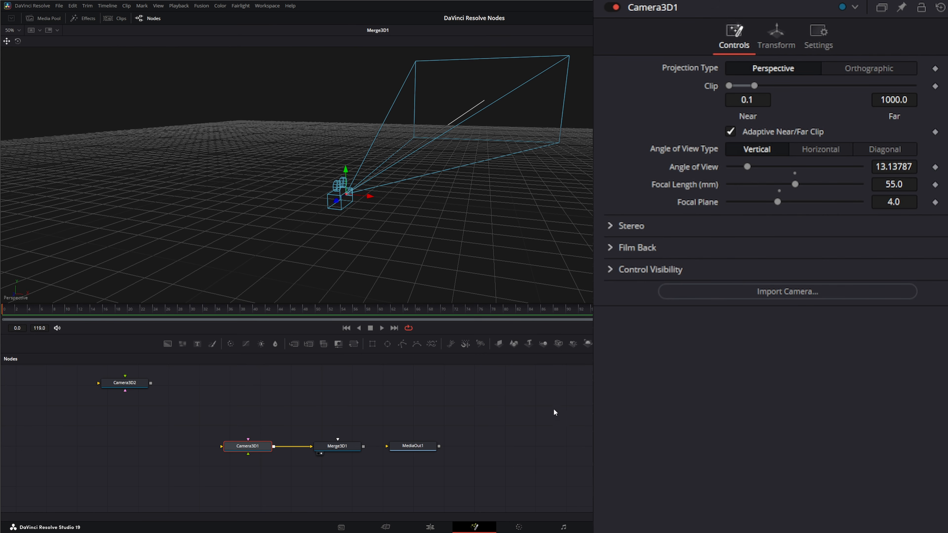
# - Move Camera3D1 to about -0.242 on X, trying small Y and Z offsets and resetting both to 0
pyautogui.click(777, 35)
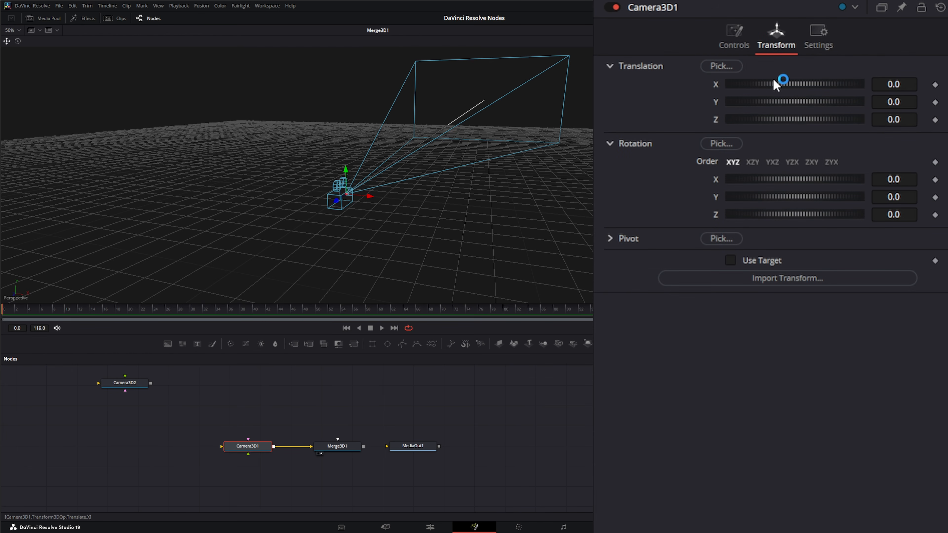
pyautogui.moveTo(805, 87); pyautogui.dragTo(736, 120)
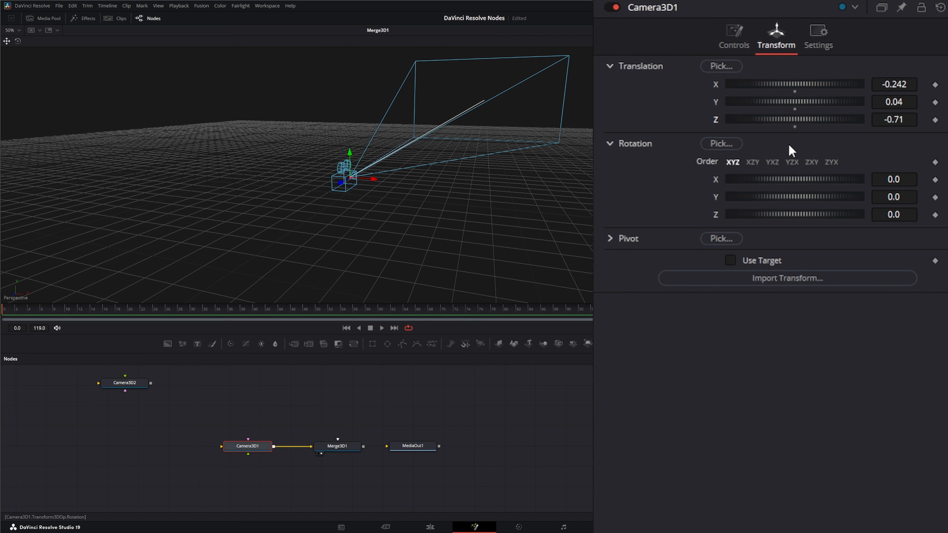
pyautogui.doubleClick(716, 120)
pyautogui.doubleClick(716, 102)
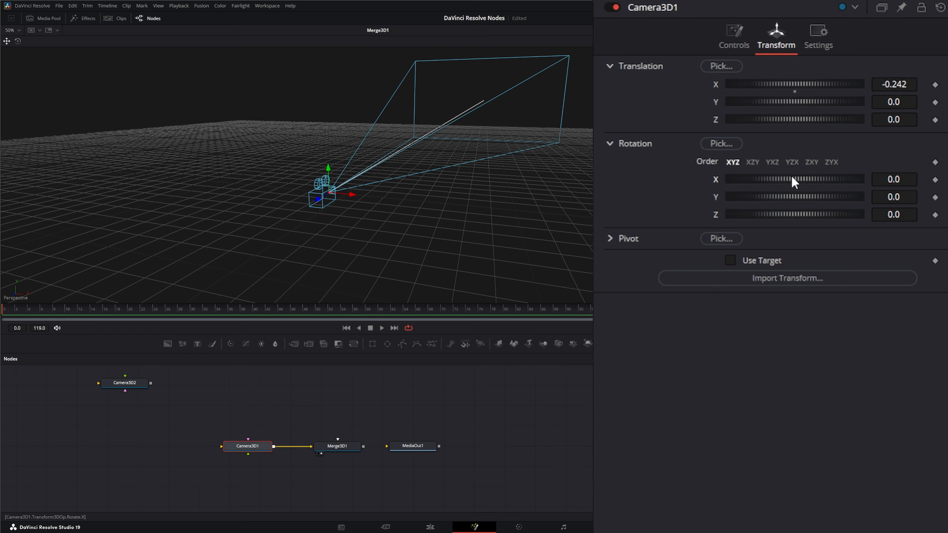
# - Try rotating Camera3D1 to about -5.5 on X, 7.3 on Y and -5.5 on Z, and reset all three to 0
pyautogui.moveTo(792, 177); pyautogui.dragTo(793, 216)
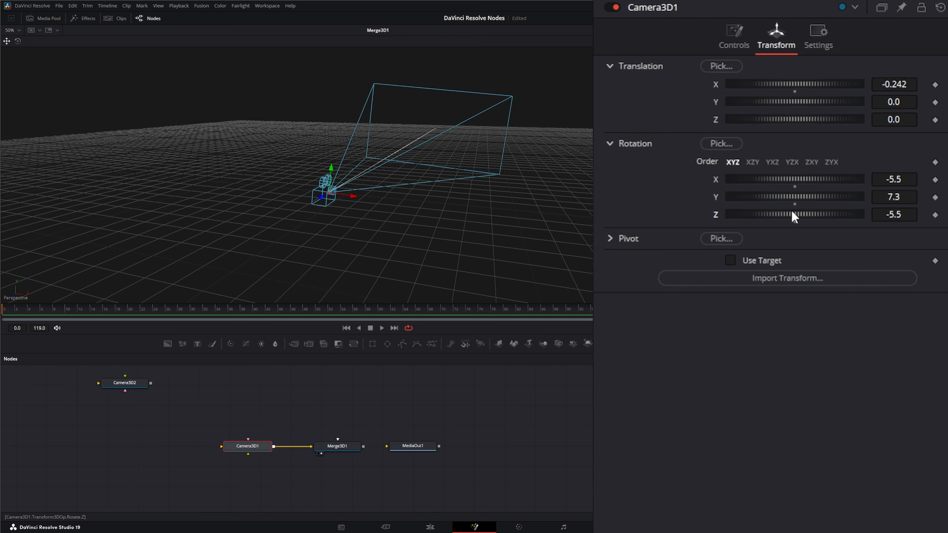
pyautogui.doubleClick(715, 215)
pyautogui.doubleClick(715, 196)
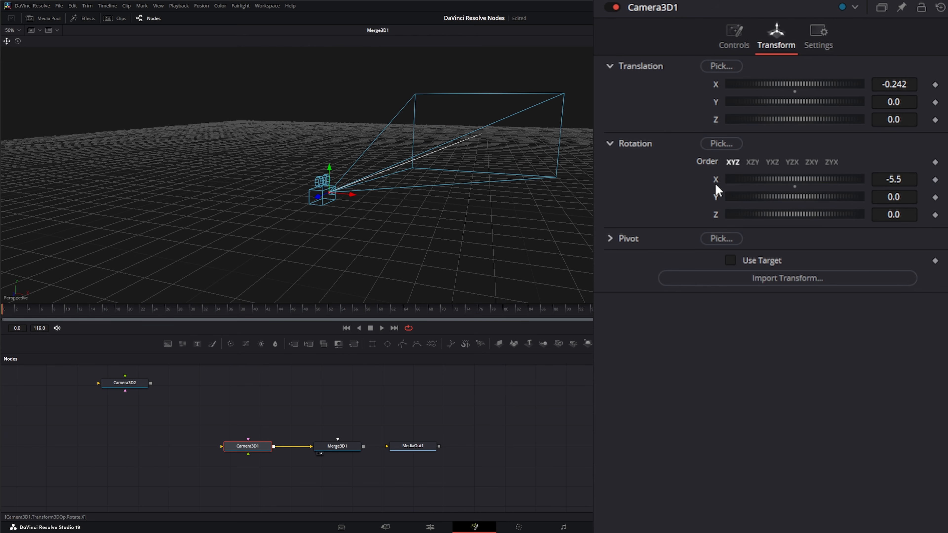
pyautogui.doubleClick(716, 181)
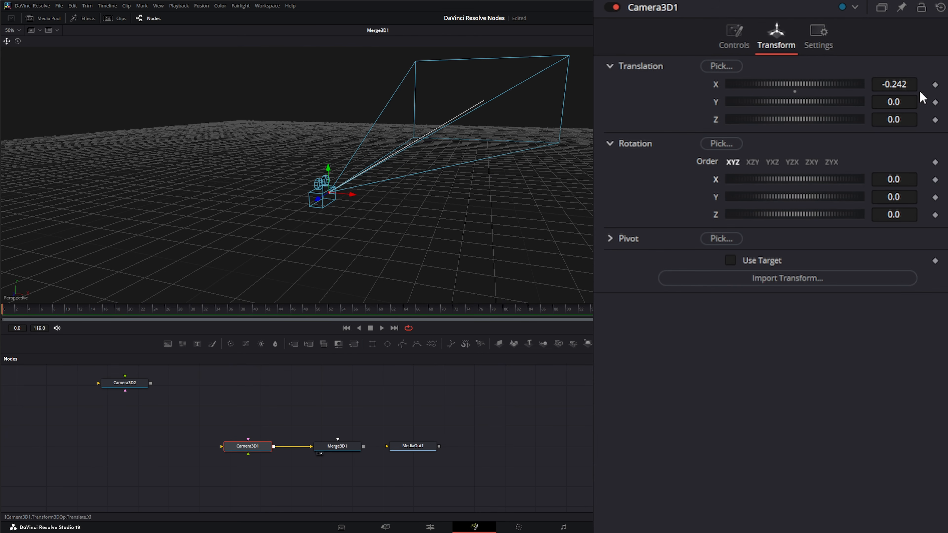
# - Expand the Pivot settings, try Camera3D1's X pivot at about -0.747, and reset it to 0
pyautogui.click(612, 239)
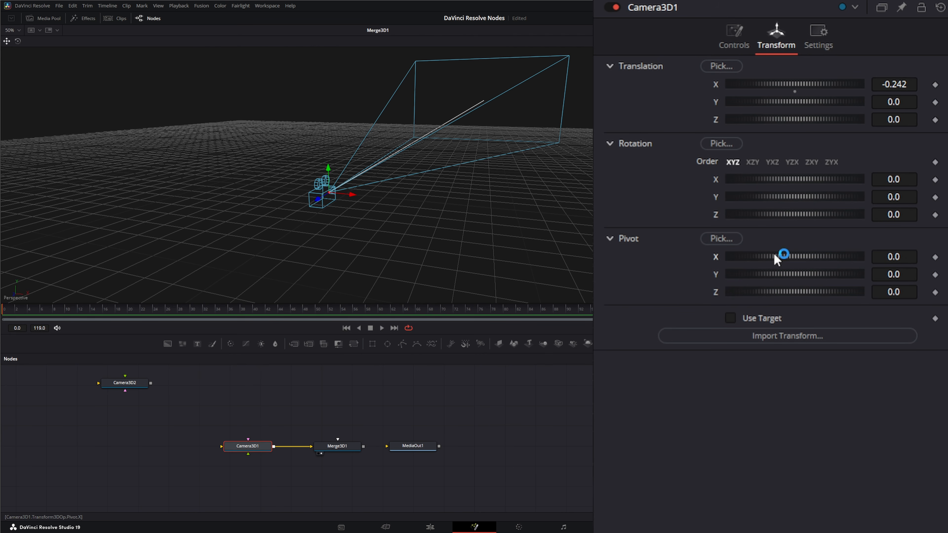
pyautogui.moveTo(774, 254); pyautogui.dragTo(749, 254)
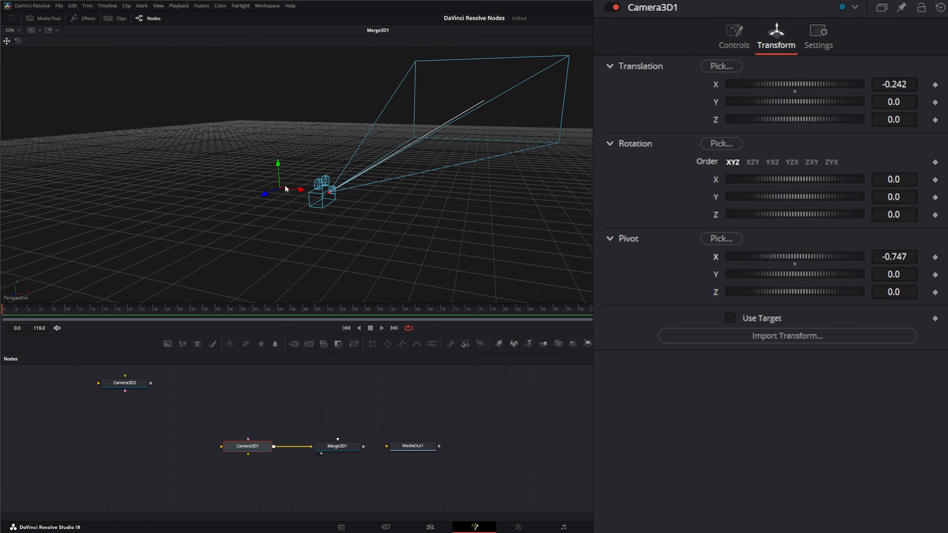
pyautogui.doubleClick(716, 258)
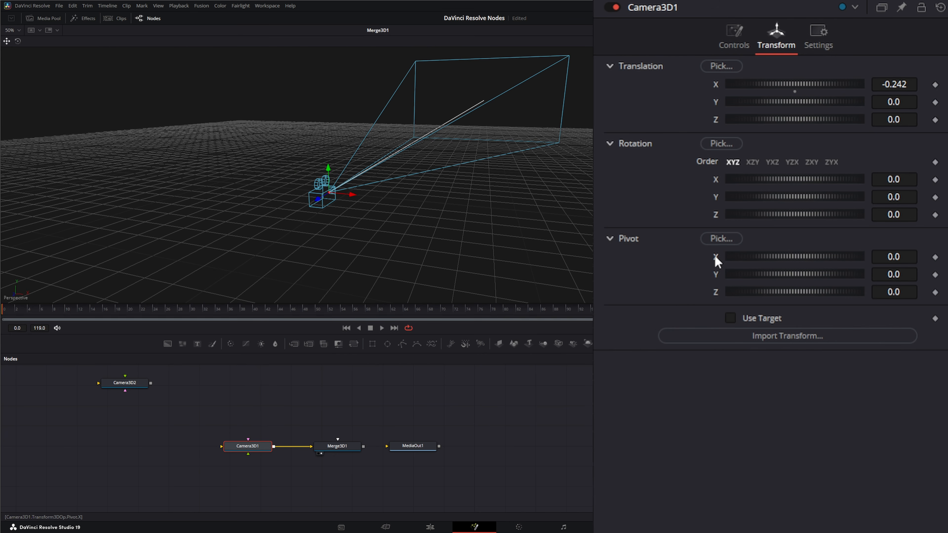
# - Turn on Use Target in Camera3D1's transform settings
pyautogui.click(730, 318)
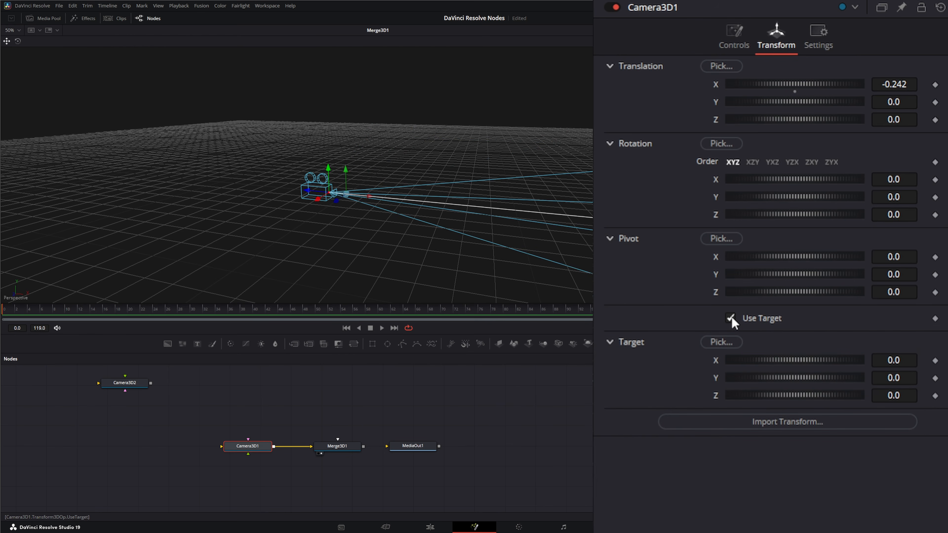
pyautogui.moveTo(722, 341)
pyautogui.mouseDown()
pyautogui.moveTo(763, 338)
pyautogui.moveTo(732, 349)
pyautogui.mouseUp()
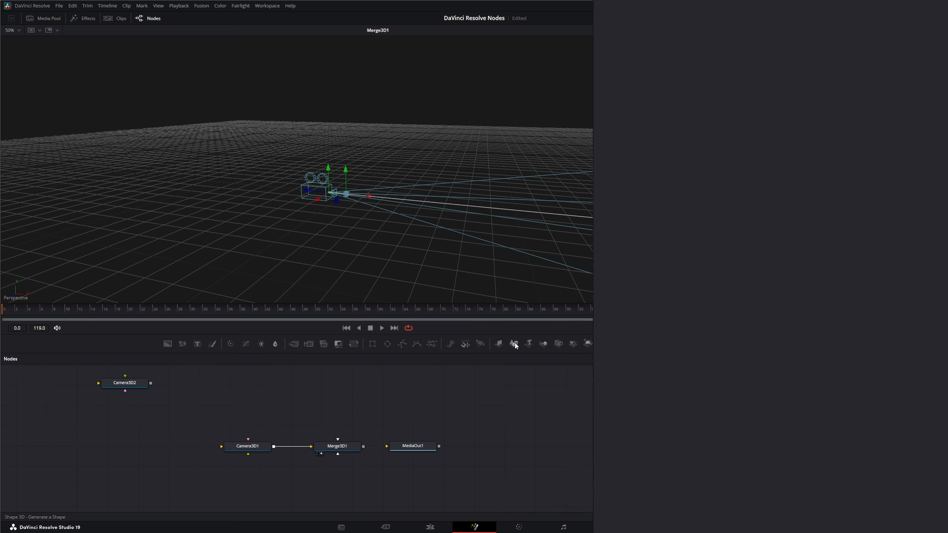
# - Add a Shape 3D node connected to Merge3D1, set its shape to Cube and move it away from the camera
pyautogui.moveTo(515, 346); pyautogui.dragTo(337, 446)
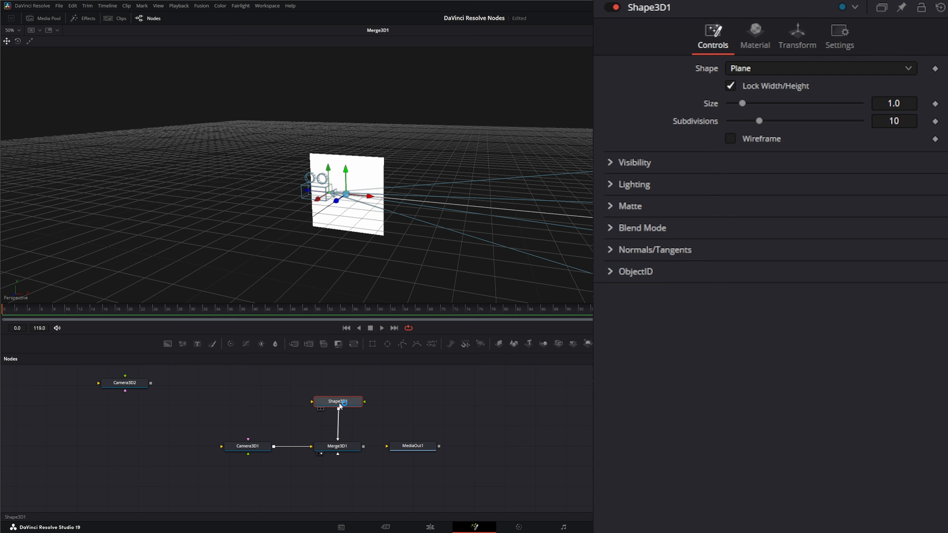
pyautogui.click(762, 70)
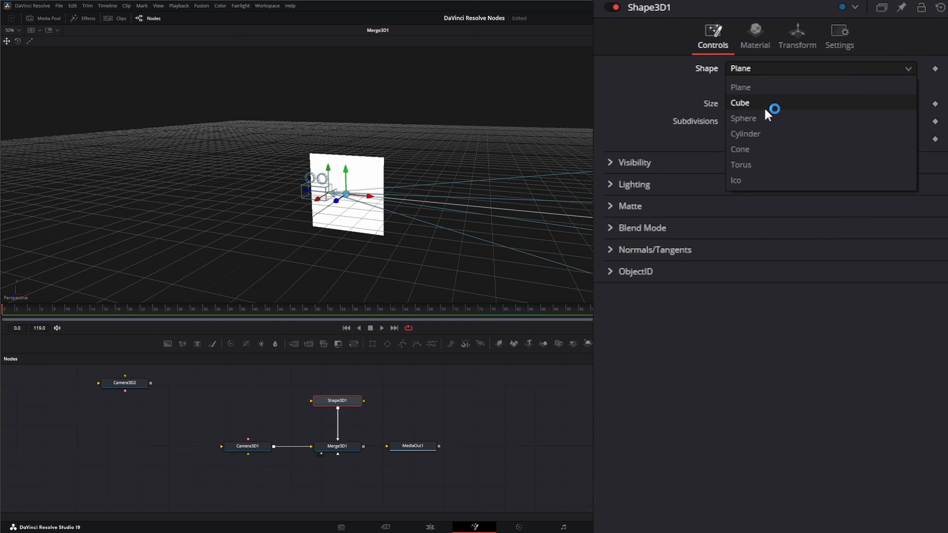
pyautogui.click(765, 109)
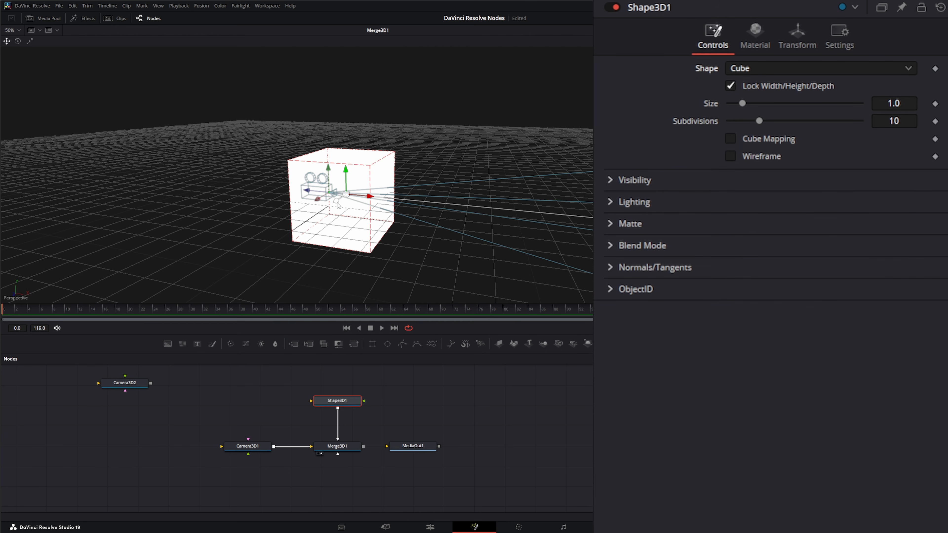
pyautogui.moveTo(337, 204); pyautogui.dragTo(425, 163)
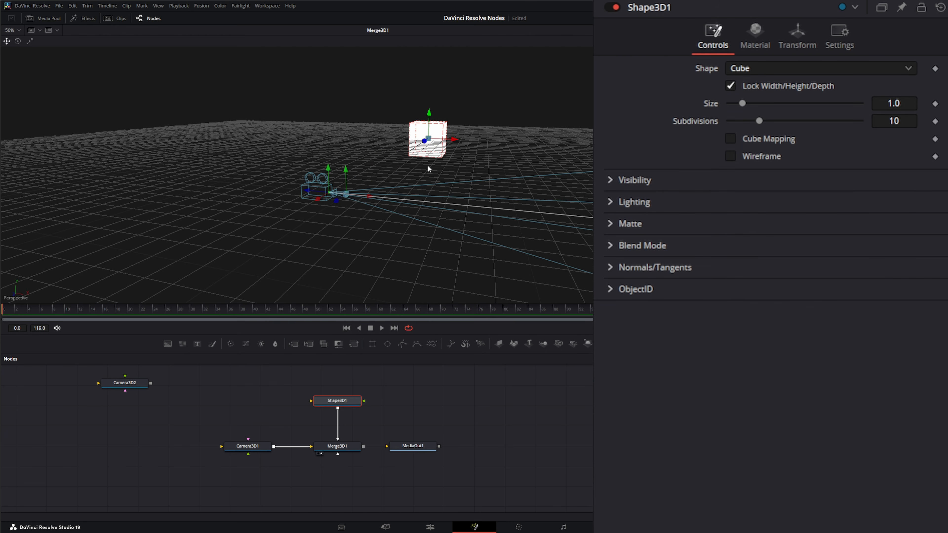
# - Try 9 subdivisions on the cube, set its size to 0.43 and reset the subdivisions to 10
pyautogui.click(917, 120)
pyautogui.write('9')
pyautogui.press('Return')
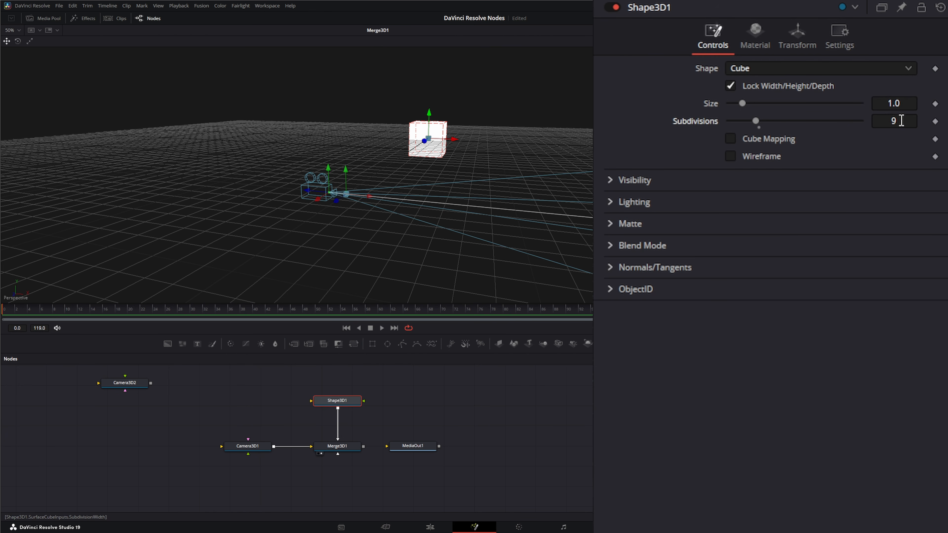
pyautogui.moveTo(910, 103); pyautogui.dragTo(853, 103)
pyautogui.doubleClick(710, 124)
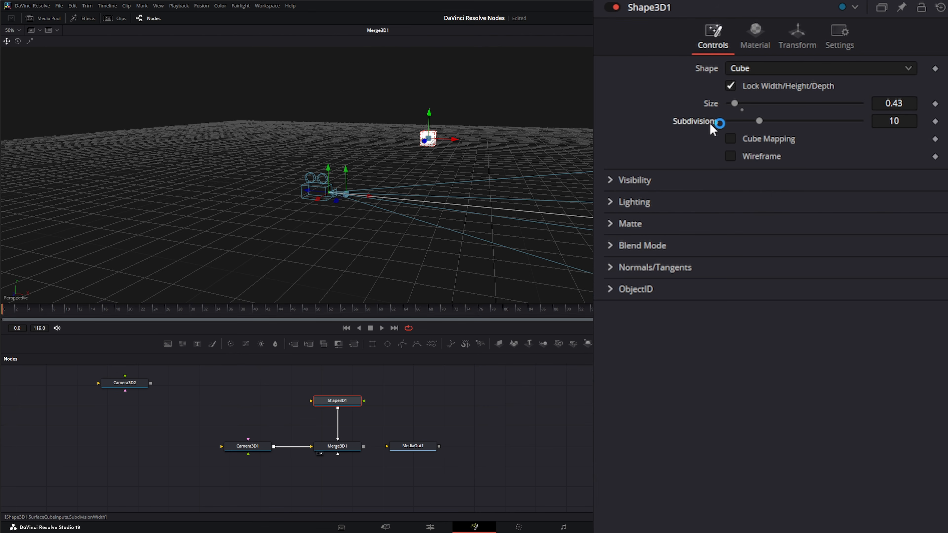
# - Pick the cube in the 3D view as Camera3D1's target, and turn Use Target off
pyautogui.click(256, 448)
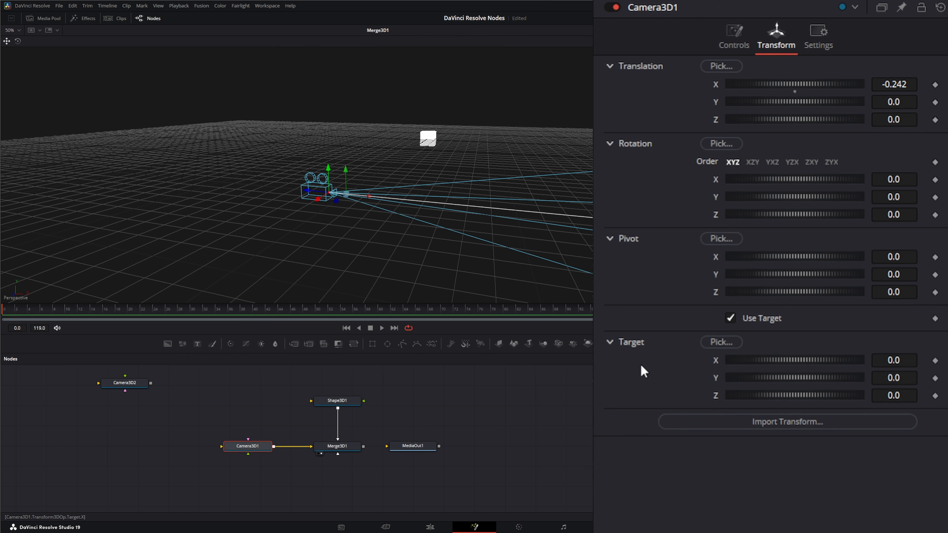
pyautogui.click(722, 343)
pyautogui.click(427, 138)
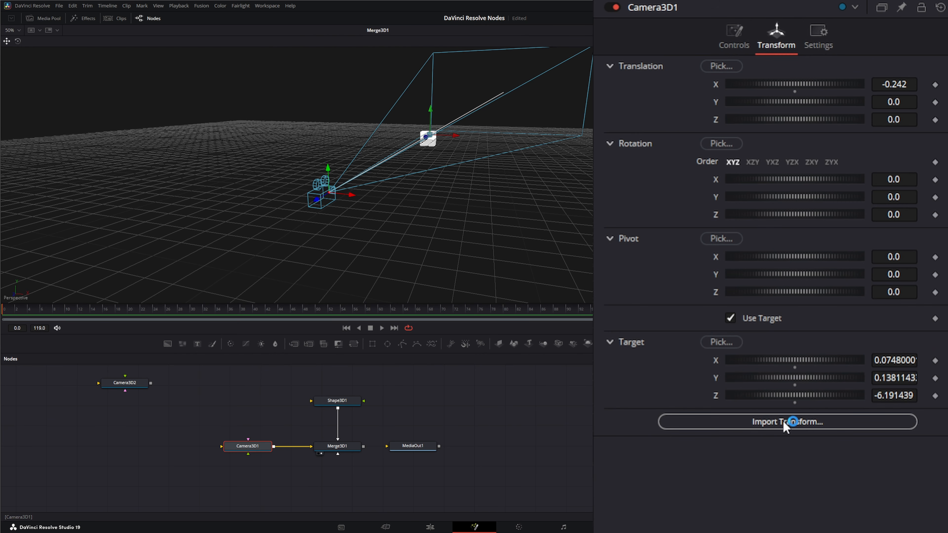
pyautogui.click(734, 318)
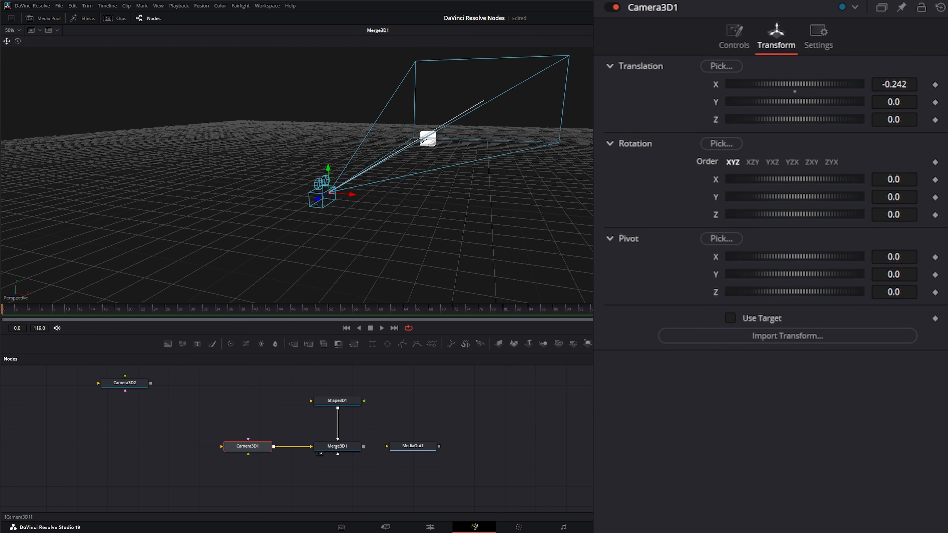
# - Move MediaOut1 farther from Merge3D1, add a Renderer 3D node between them, and connect Merge3D1 through it to MediaOut1
pyautogui.moveTo(413, 449); pyautogui.dragTo(513, 448)
pyautogui.click(329, 447)
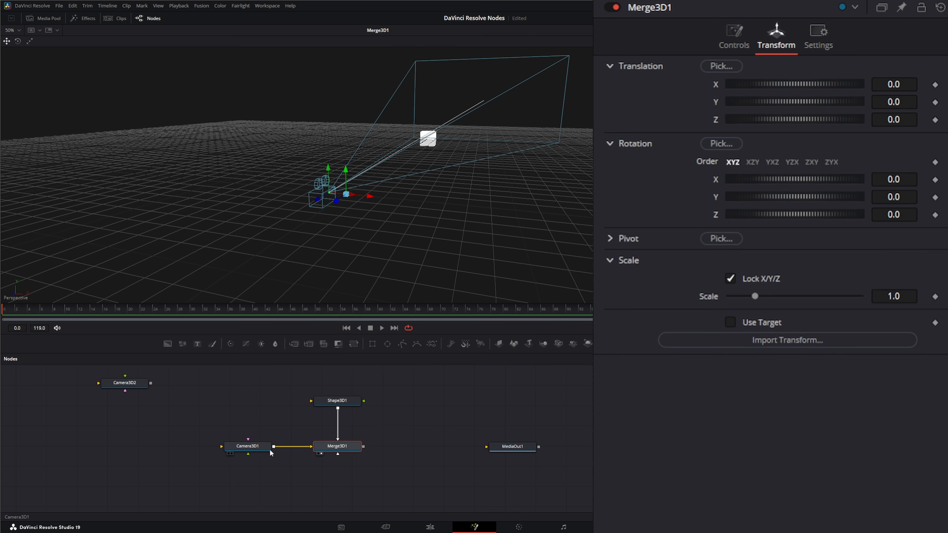
pyautogui.click(256, 448)
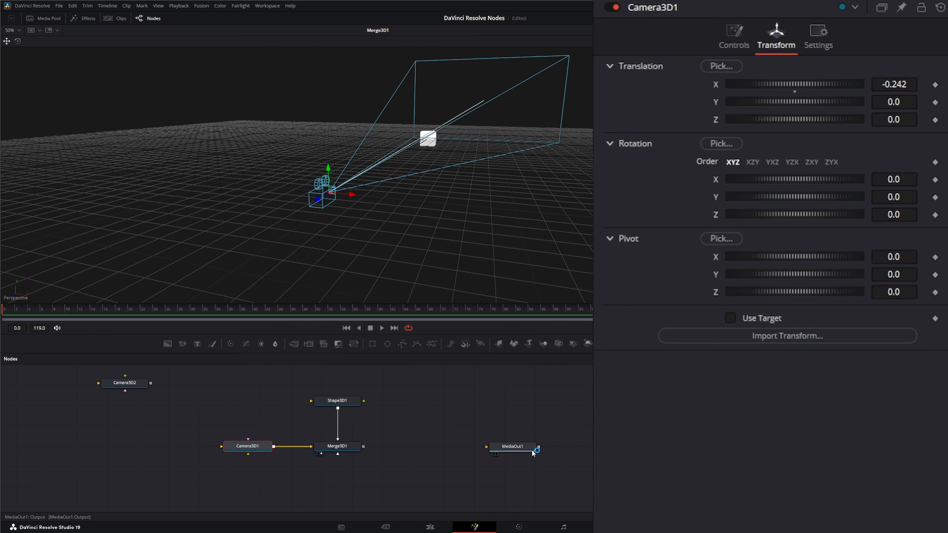
pyautogui.moveTo(512, 449); pyautogui.dragTo(518, 450)
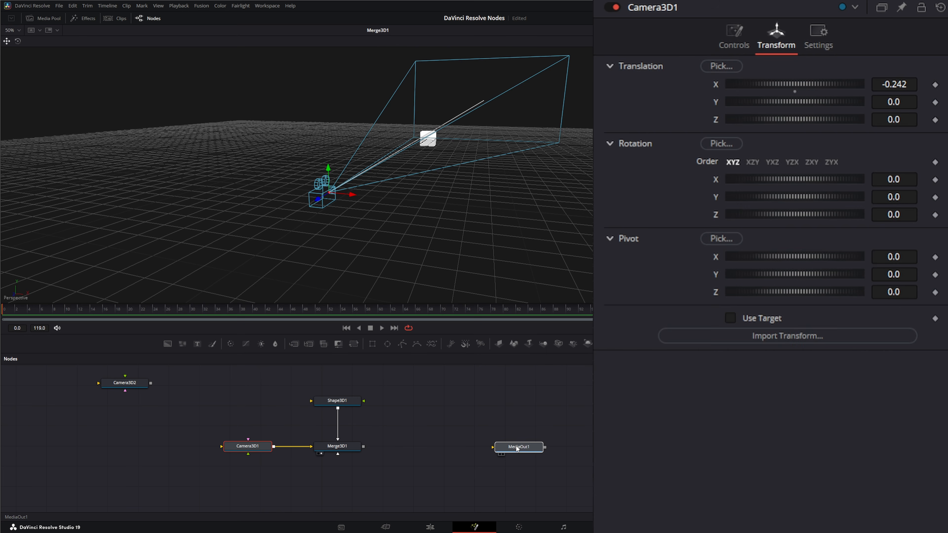
pyautogui.click(518, 450)
pyautogui.click(408, 438)
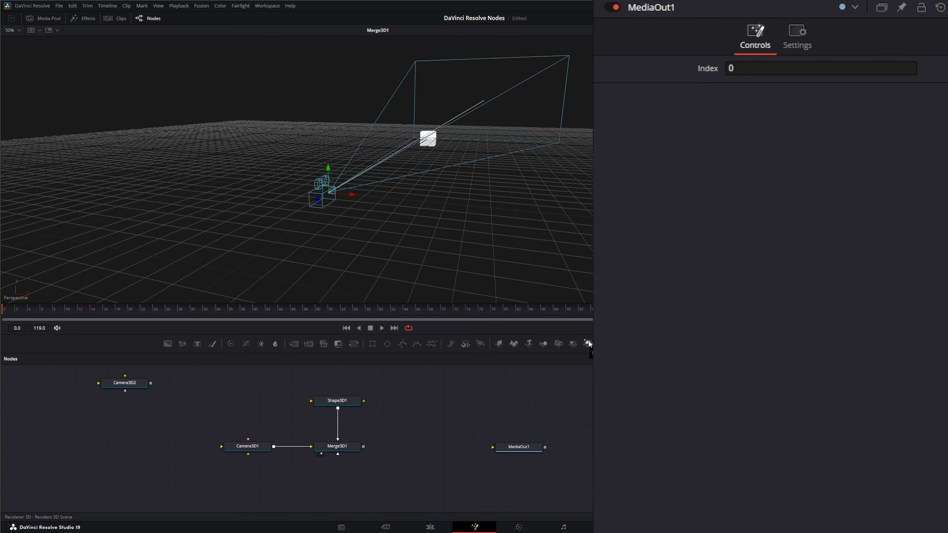
pyautogui.moveTo(589, 342); pyautogui.dragTo(427, 447)
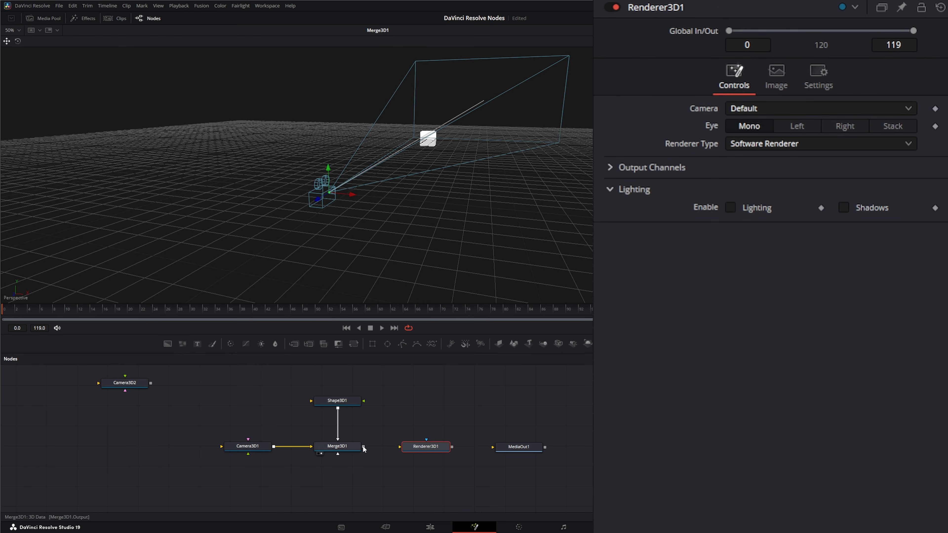
pyautogui.moveTo(364, 446); pyautogui.dragTo(502, 451)
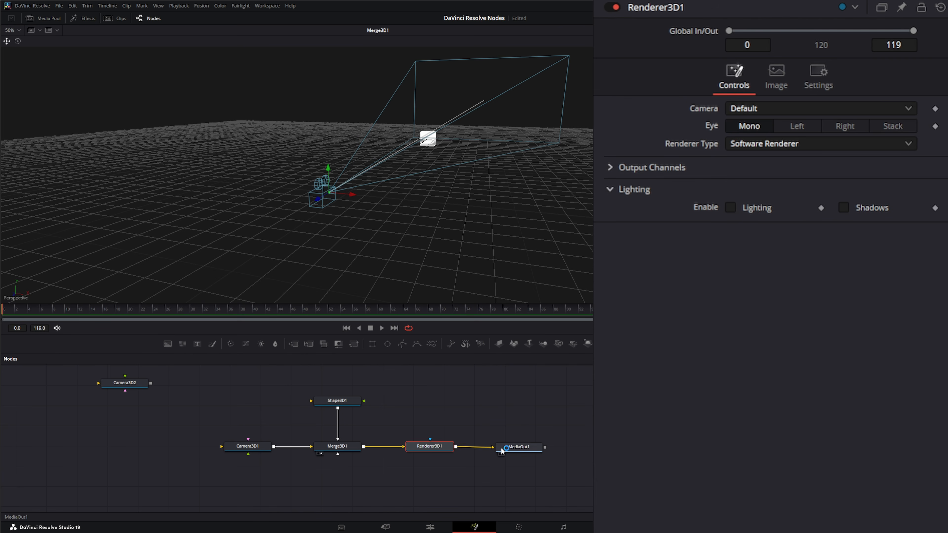
# - View MediaOut1's rendered output, and return the viewer to Merge3D1
pyautogui.click(514, 450)
pyautogui.press('1')
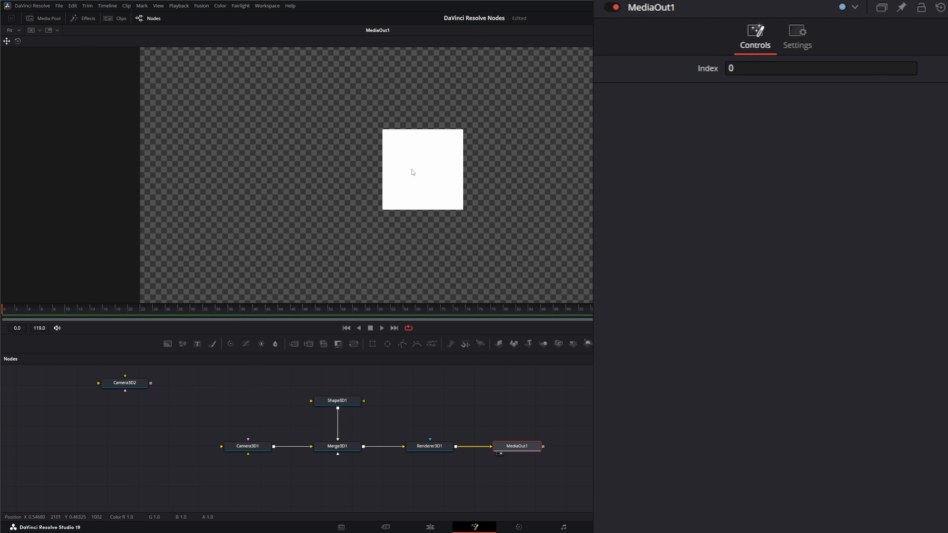
pyautogui.click(343, 450)
pyautogui.press('1')
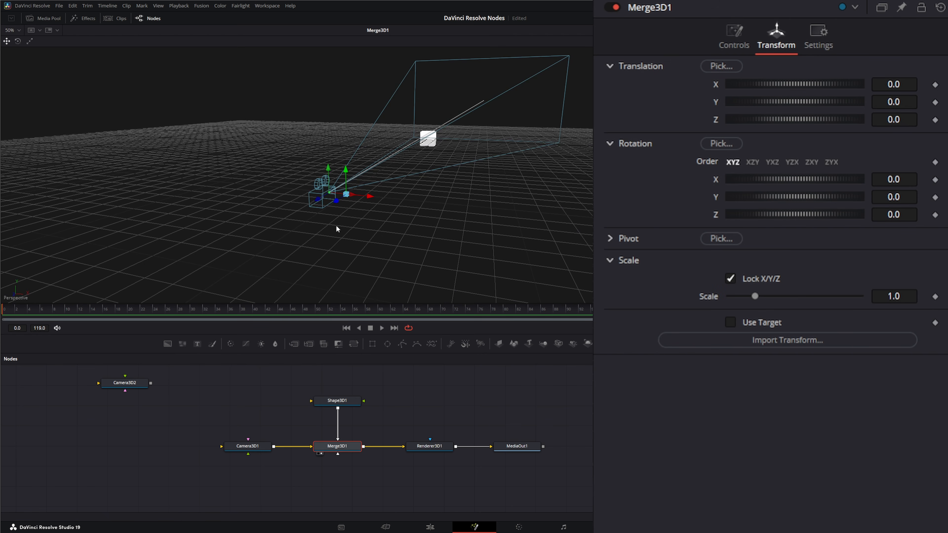
# - Add the blue-wall video clip as a MediaIn node above Camera3D1 and connect it to the camera's image input
pyautogui.moveTo(248, 441); pyautogui.dragTo(248, 421)
pyautogui.moveTo(590, 429); pyautogui.dragTo(248, 440)
pyautogui.moveTo(249, 402); pyautogui.dragTo(250, 403)
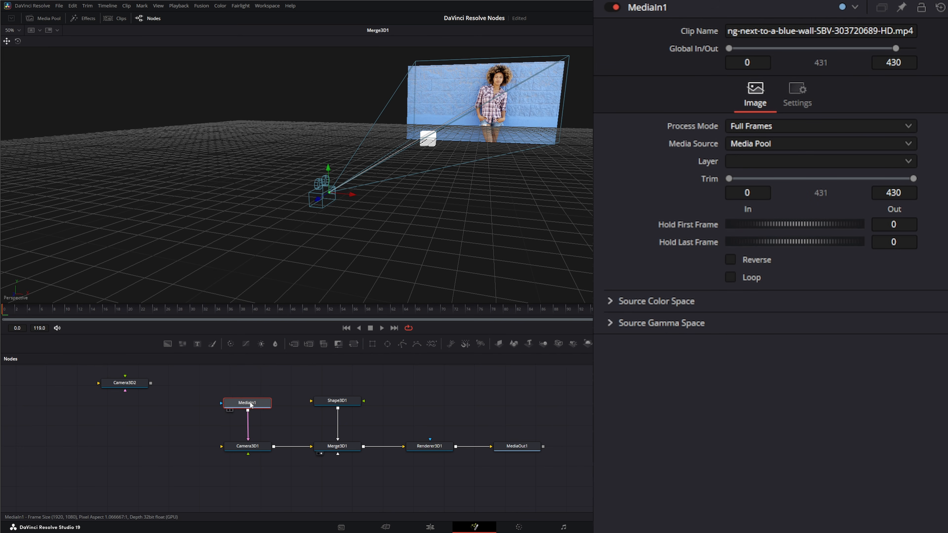
# - Play the composition briefly, stop and return to the first frame, and view MediaOut1's output
pyautogui.click(383, 327)
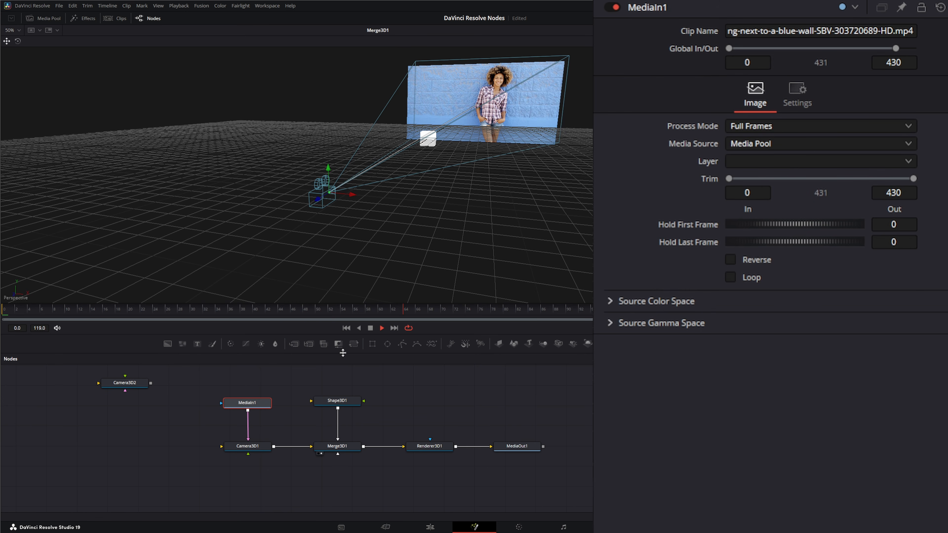
pyautogui.click(371, 328)
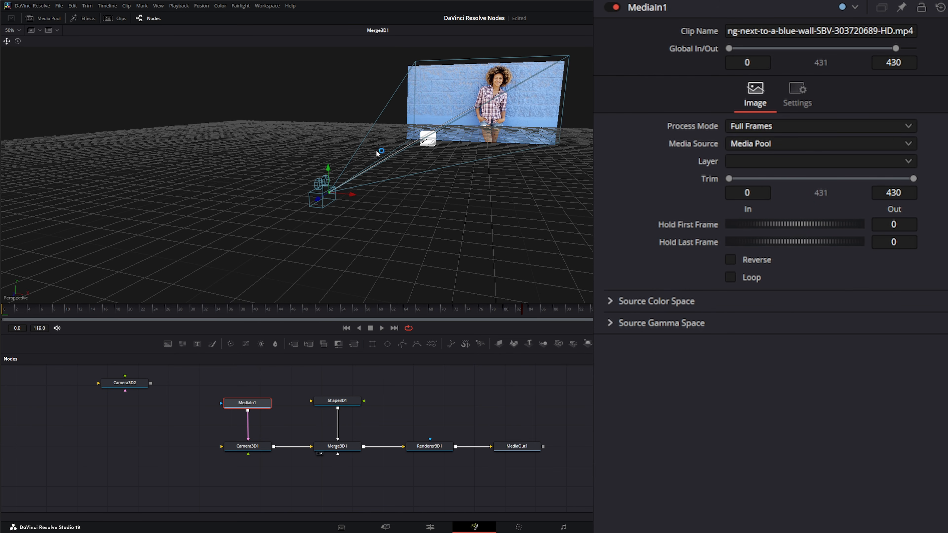
pyautogui.click(346, 328)
pyautogui.moveTo(518, 455); pyautogui.dragTo(447, 224)
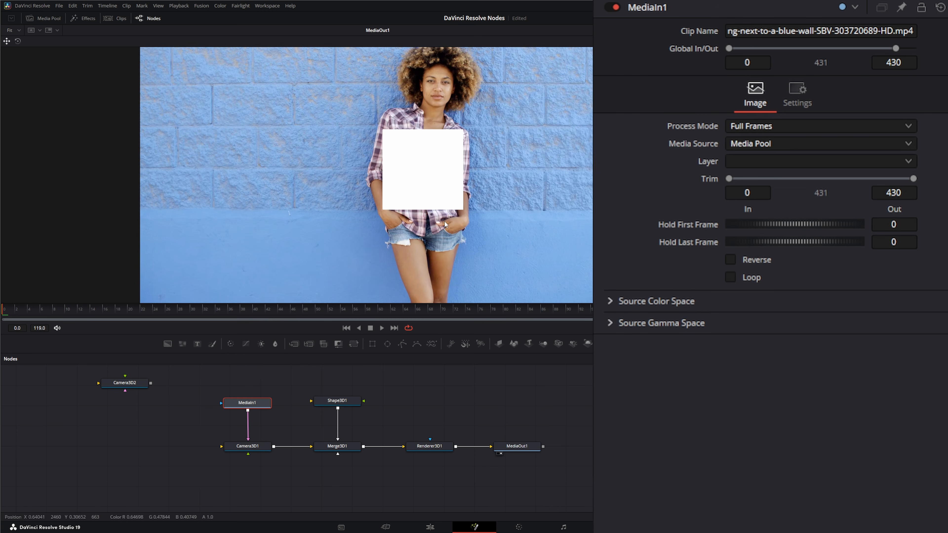
# - Set the diffuse material colour of the cube in Shape3D1 to purple, #8250ff
pyautogui.click(341, 401)
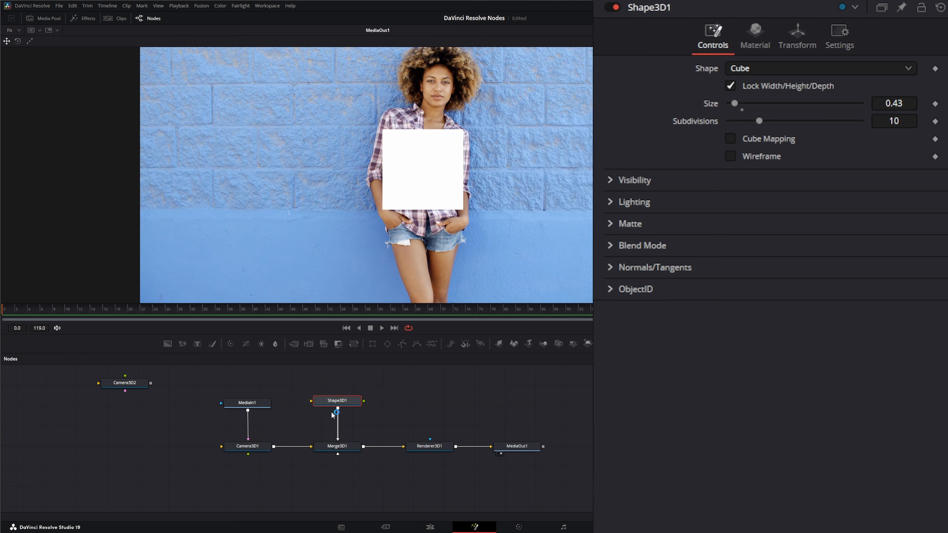
pyautogui.click(758, 33)
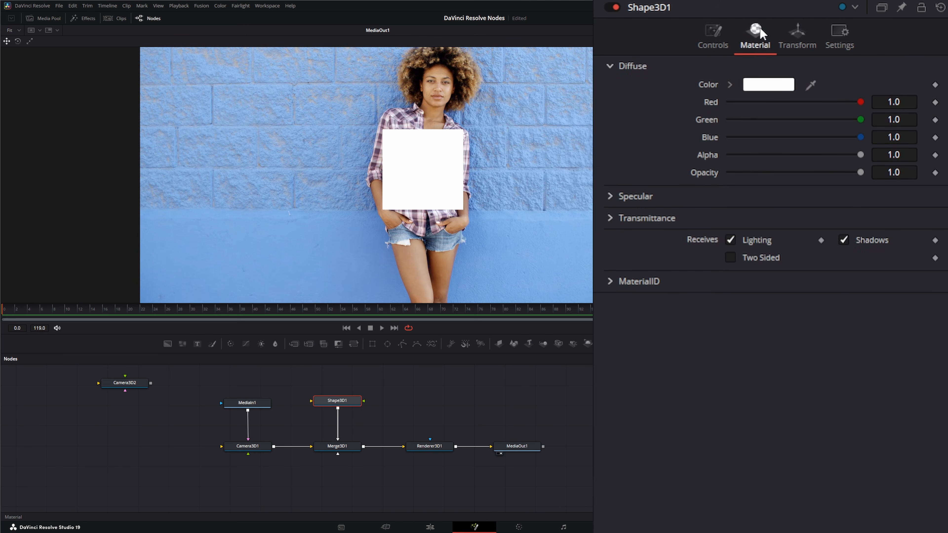
pyautogui.click(765, 88)
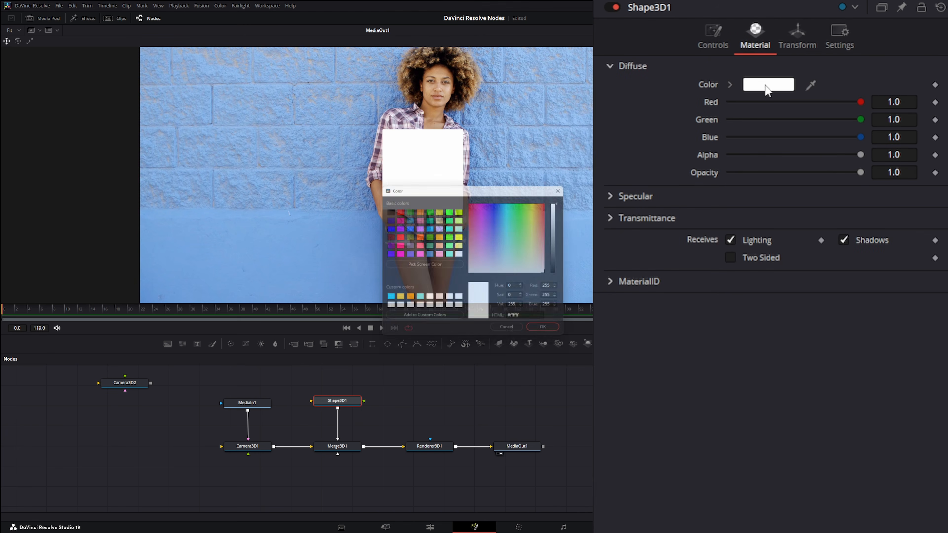
pyautogui.moveTo(503, 229)
pyautogui.mouseDown()
pyautogui.moveTo(502, 238)
pyautogui.moveTo(492, 224)
pyautogui.mouseUp()
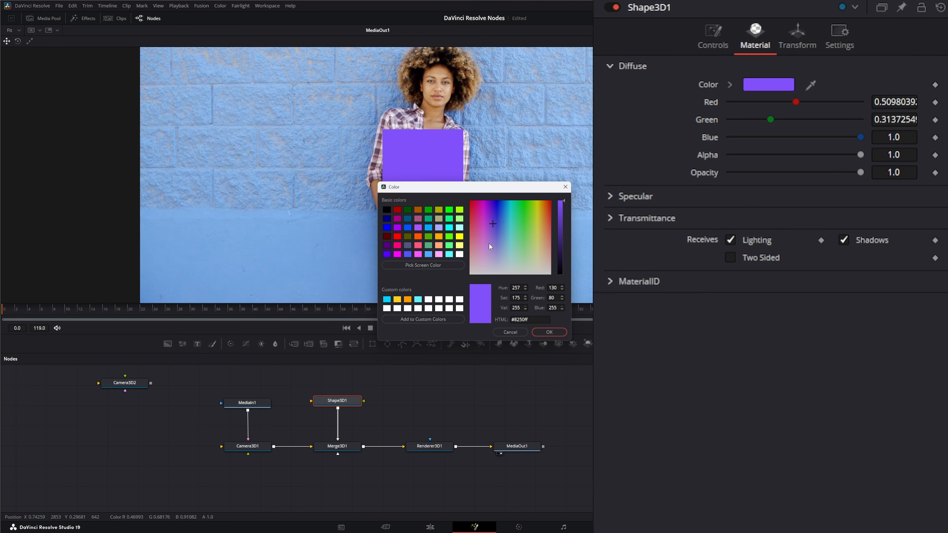
pyautogui.click(554, 330)
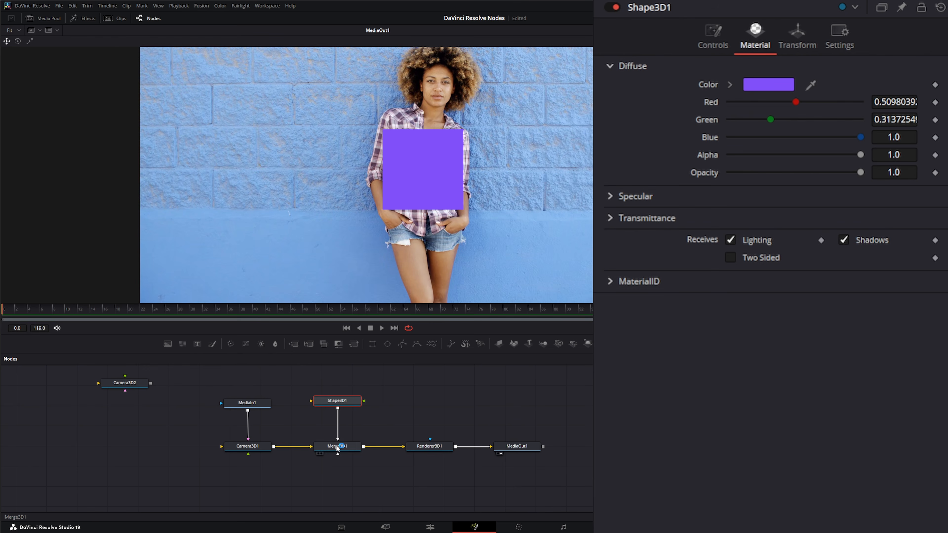
# - Show Merge3D1 in the viewer and move the purple cube a short distance in the negative X direction
pyautogui.moveTo(336, 448); pyautogui.dragTo(344, 250)
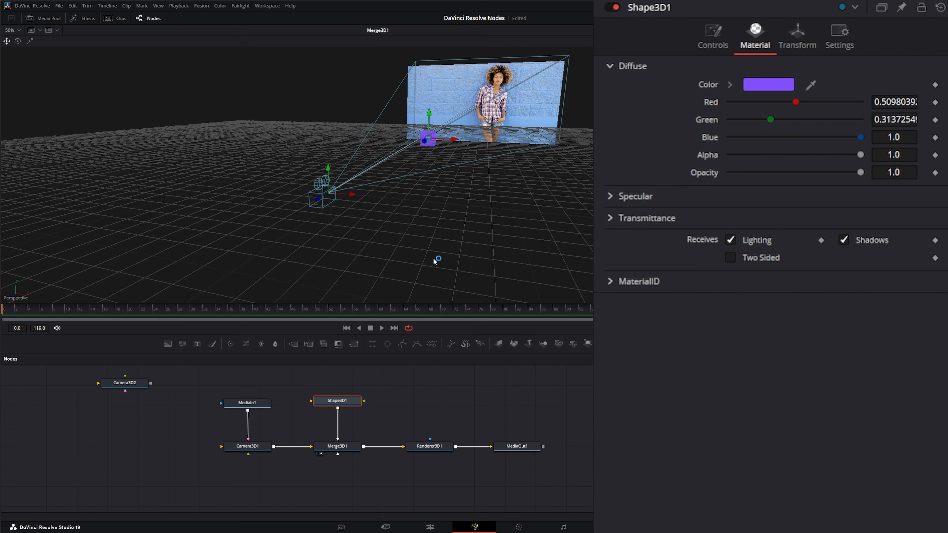
pyautogui.moveTo(454, 139); pyautogui.dragTo(430, 140)
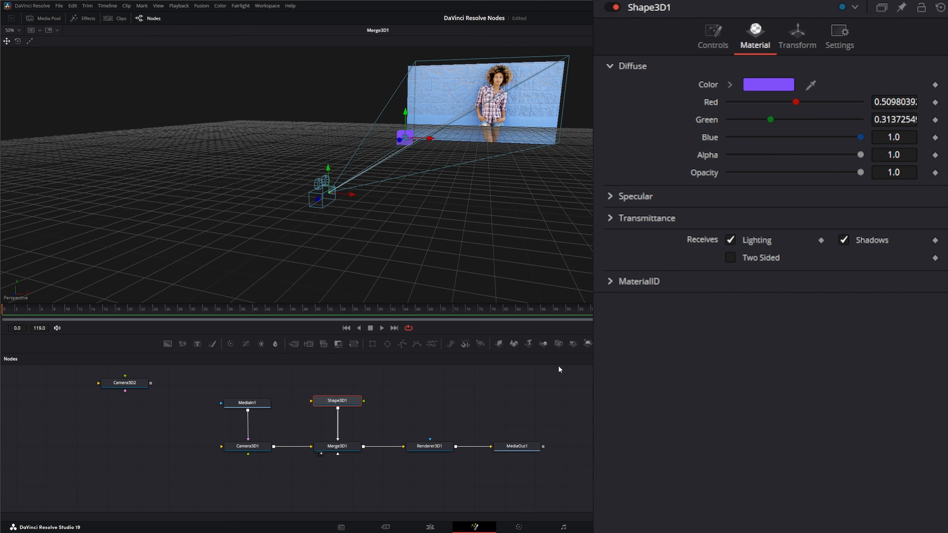
# - Examine Camera3D1's image plane, material and projection settings, and turn on Enable Camera Projection
pyautogui.click(249, 445)
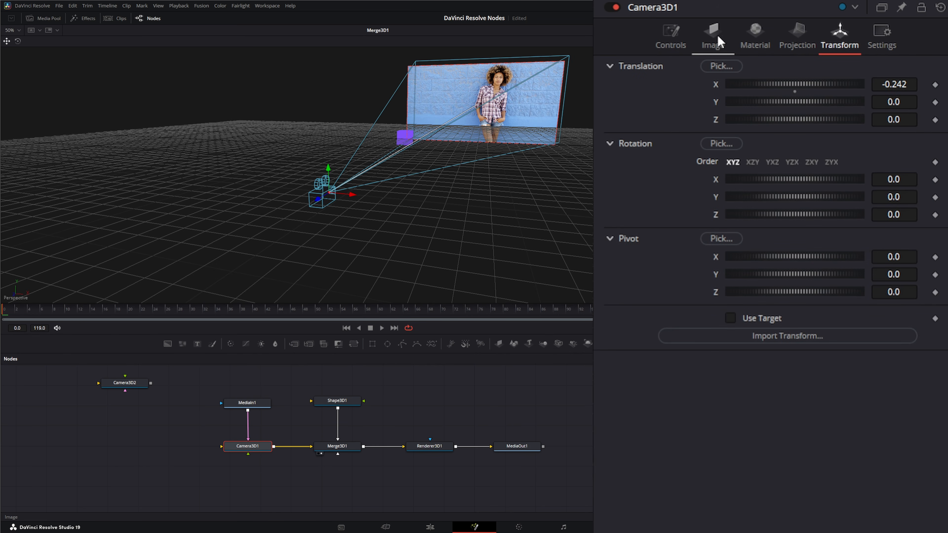
pyautogui.click(717, 46)
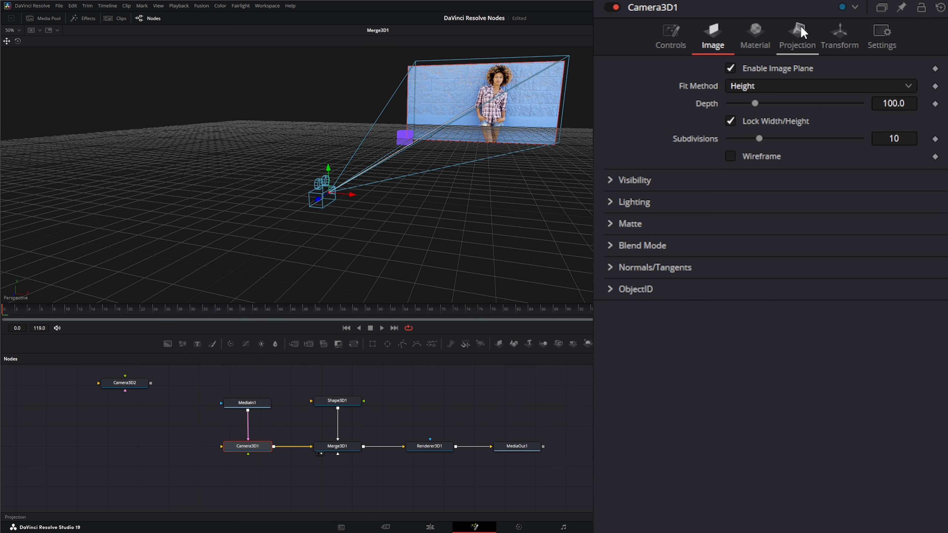
pyautogui.click(756, 33)
pyautogui.click(797, 30)
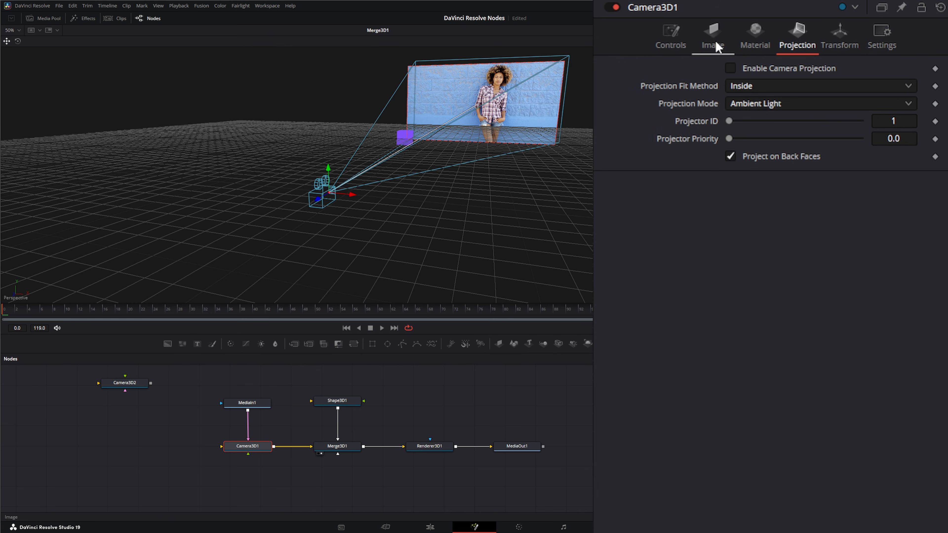
pyautogui.click(713, 33)
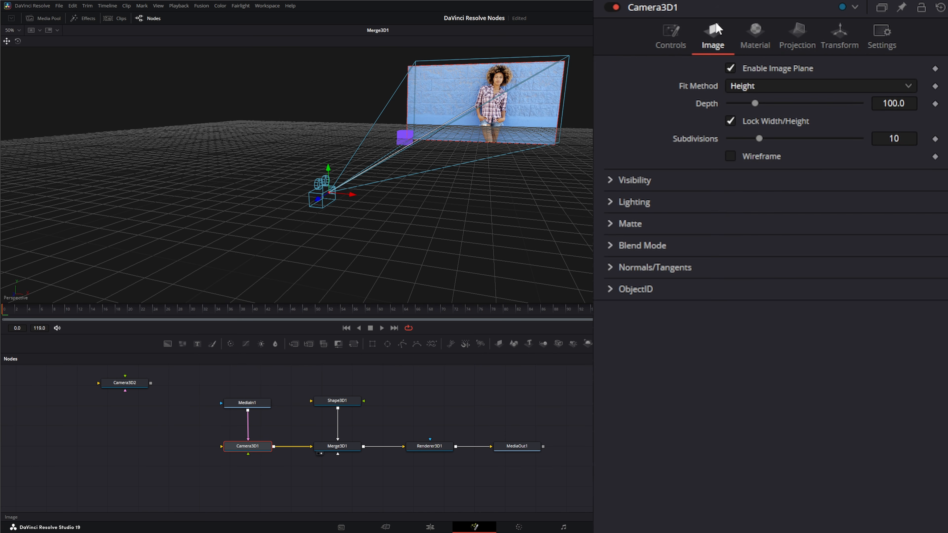
pyautogui.click(797, 33)
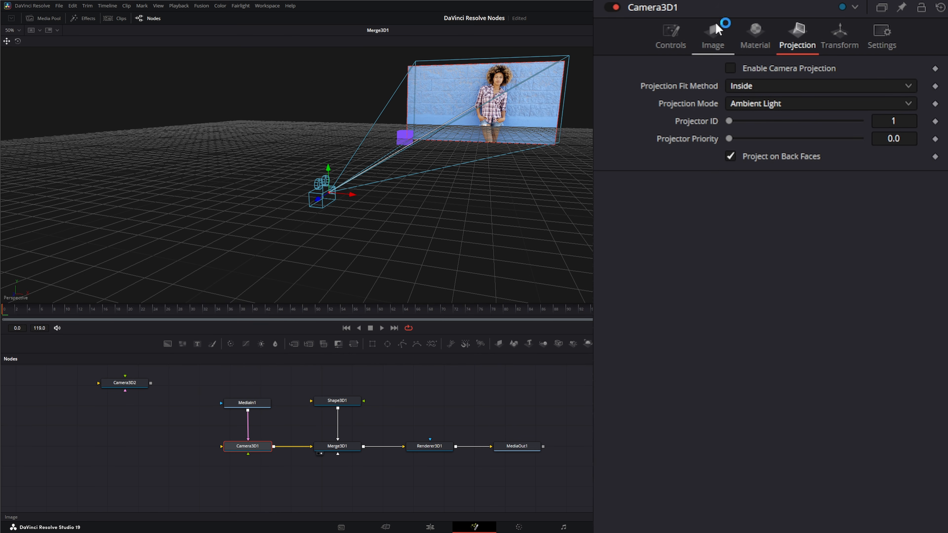
pyautogui.click(714, 33)
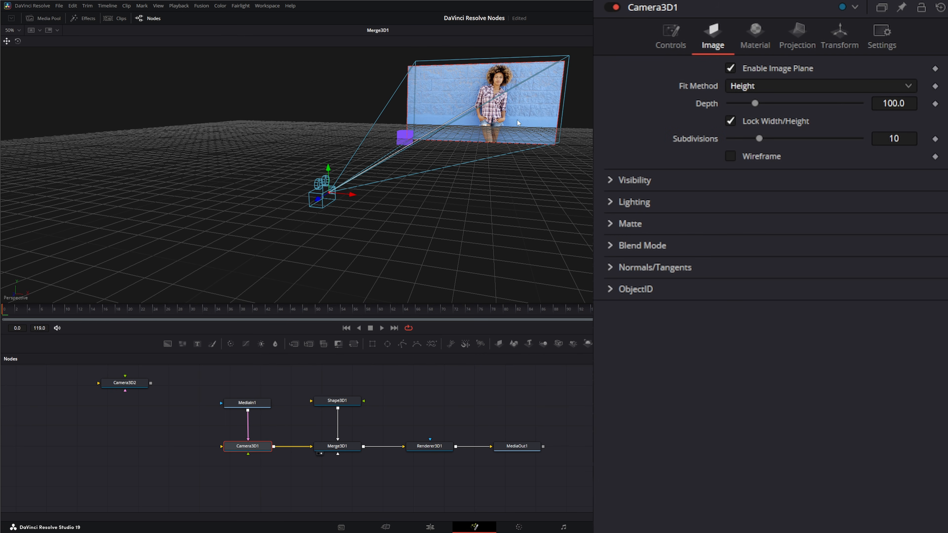
pyautogui.click(798, 30)
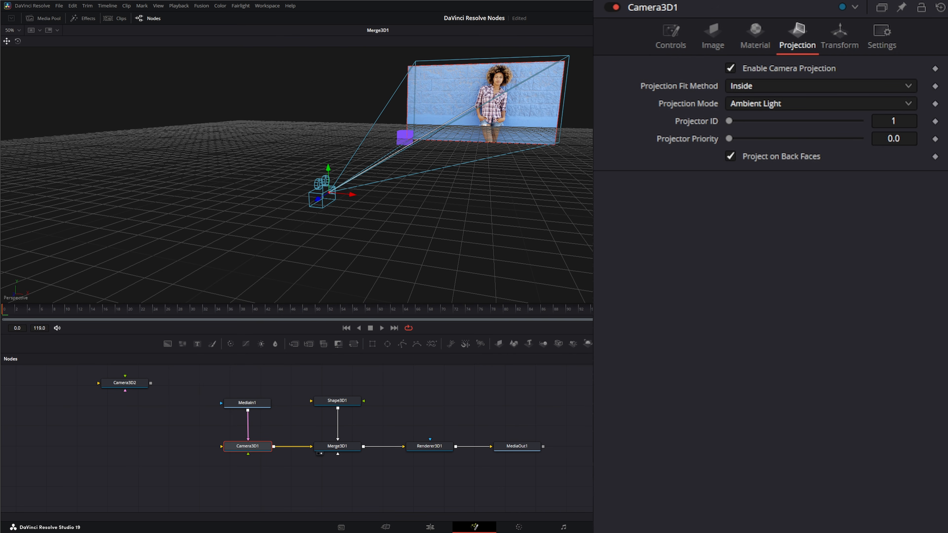
# - Try the Inside, Width, Height and Outside fit methods for Camera3D1's image plane, returning to Height
pyautogui.click(718, 33)
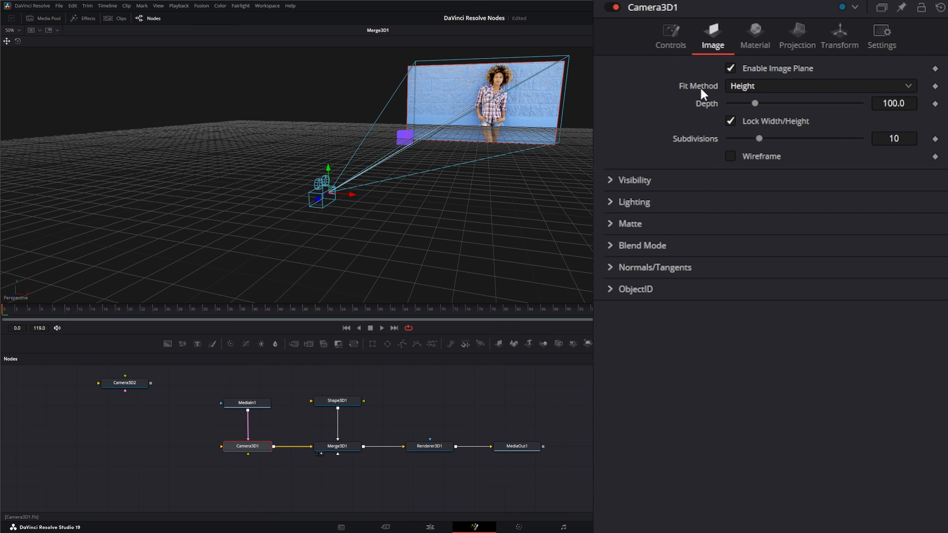
pyautogui.click(749, 87)
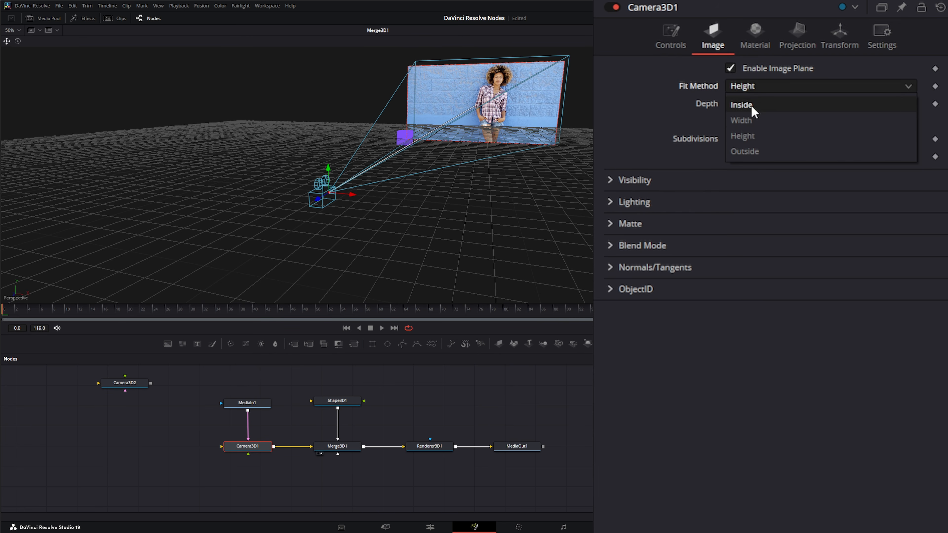
pyautogui.click(750, 105)
pyautogui.click(753, 88)
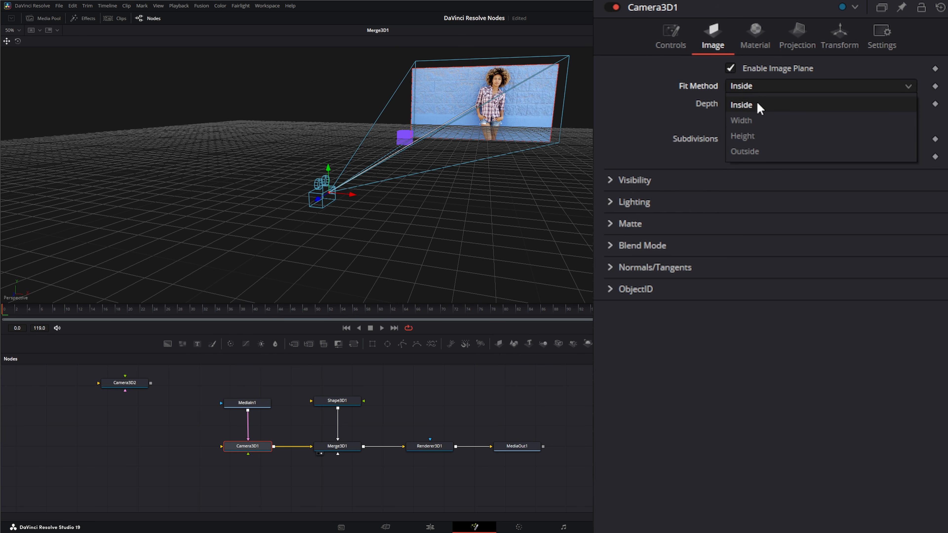
pyautogui.click(758, 121)
pyautogui.click(754, 88)
pyautogui.click(758, 136)
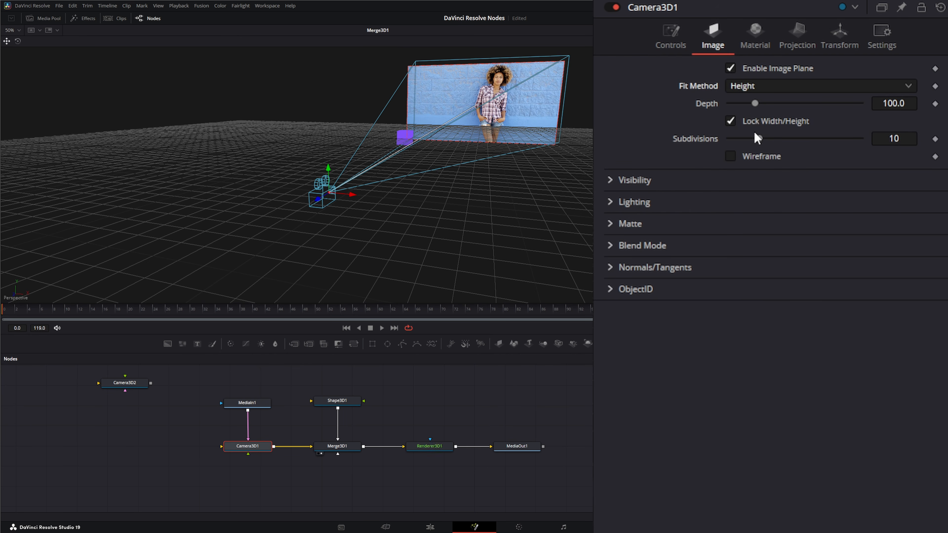
pyautogui.click(764, 89)
pyautogui.click(764, 151)
pyautogui.click(762, 86)
pyautogui.click(758, 136)
pyautogui.moveTo(757, 101)
pyautogui.mouseDown()
pyautogui.moveTo(796, 106)
pyautogui.moveTo(732, 106)
pyautogui.moveTo(750, 106)
pyautogui.mouseUp()
pyautogui.click(755, 110)
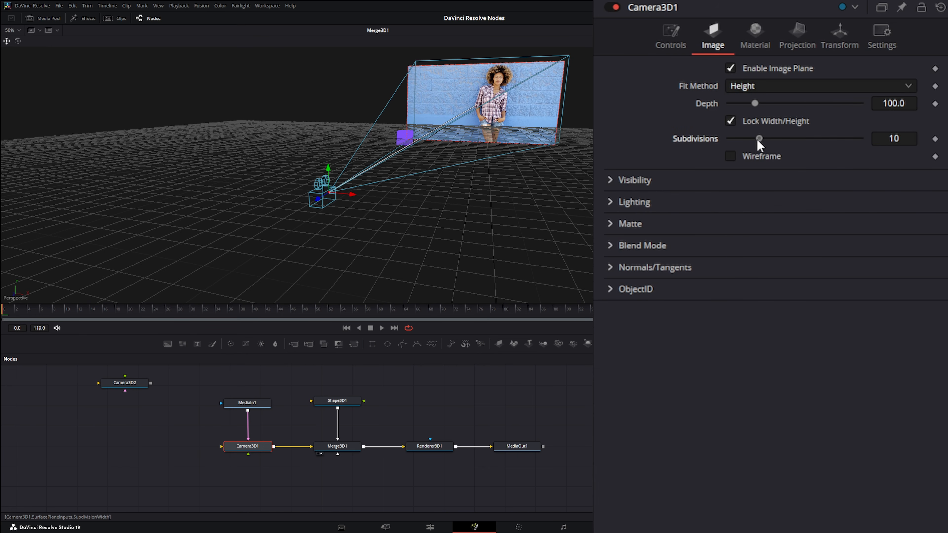
# - Raise the image plane's subdivisions to 30, and briefly unlock and relock their width and height
pyautogui.moveTo(790, 140); pyautogui.dragTo(830, 140)
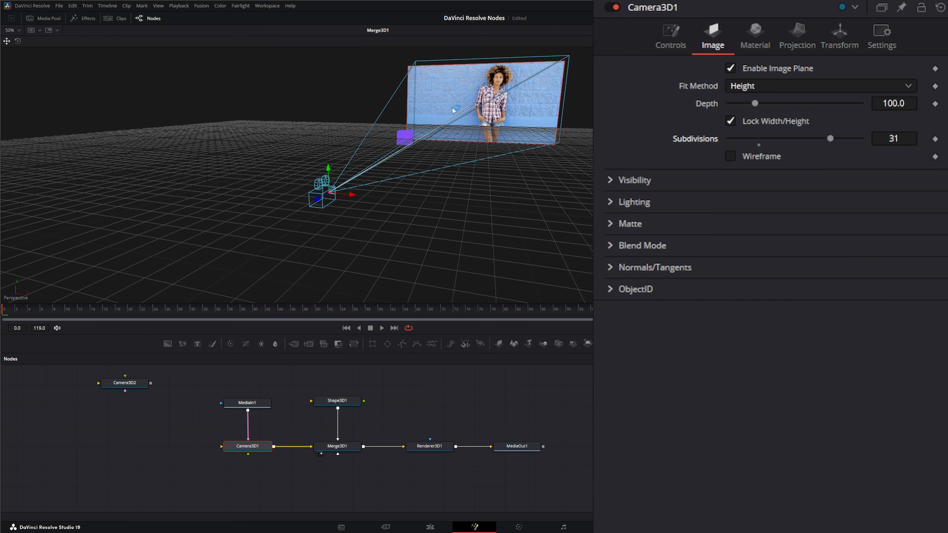
pyautogui.moveTo(830, 140); pyautogui.dragTo(826, 139)
pyautogui.click(731, 121)
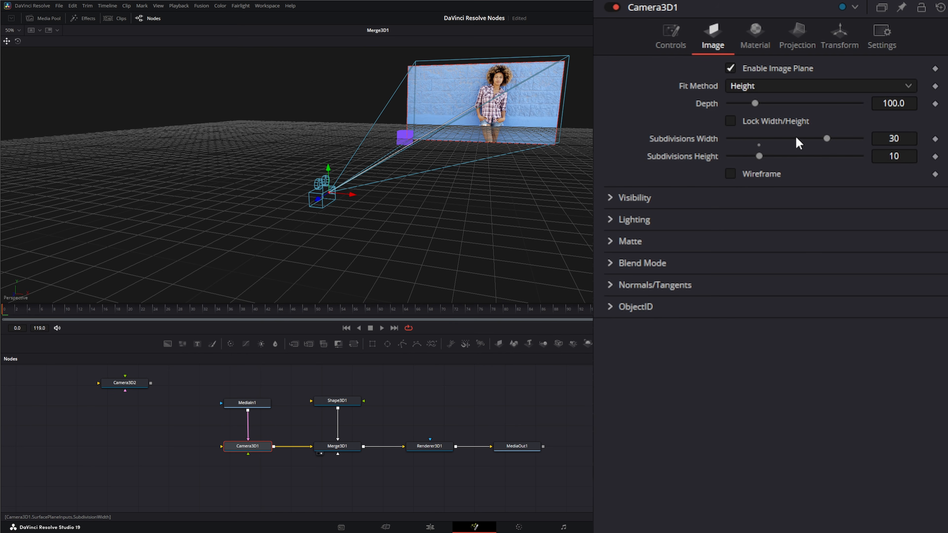
pyautogui.click(731, 121)
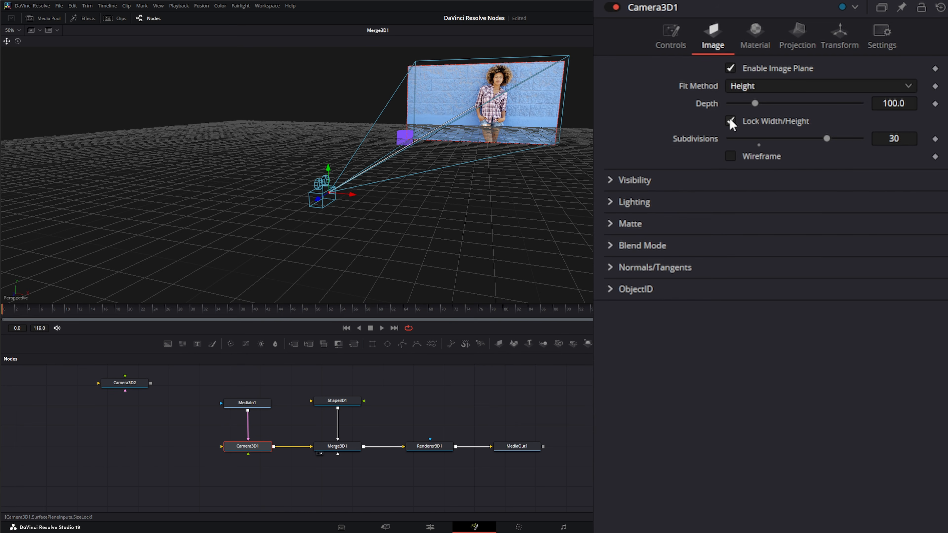
# - Set the image plane's subdivisions to 20 while previewing it as a wireframe, with wireframe turned off again
pyautogui.click(731, 156)
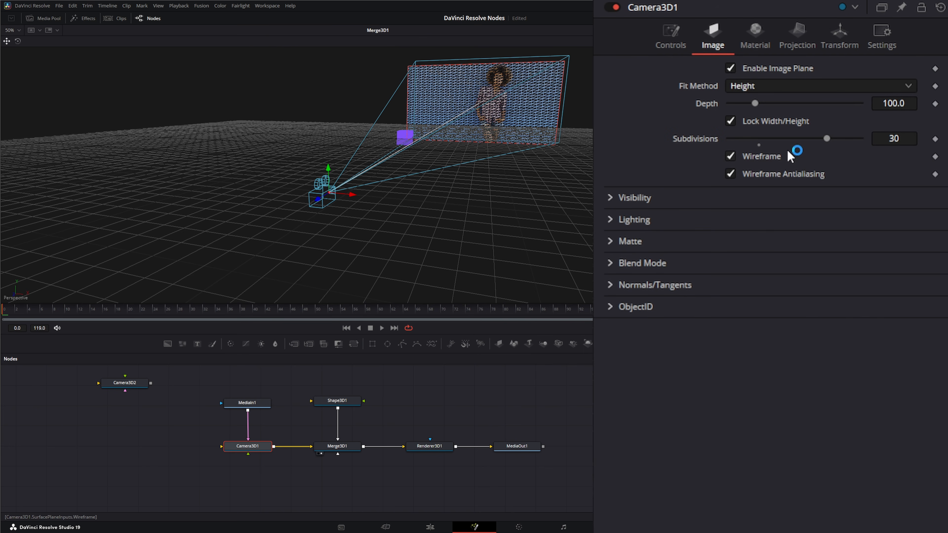
pyautogui.moveTo(827, 138); pyautogui.dragTo(790, 140)
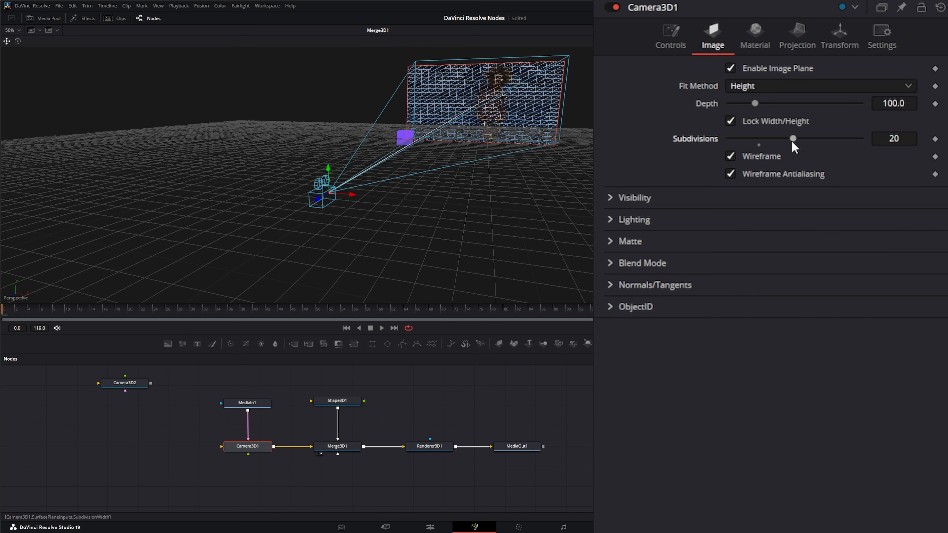
pyautogui.click(731, 156)
# - Try the image plane's visibility options, including Visible and Cull Faces, restoring each to its original state
pyautogui.click(610, 180)
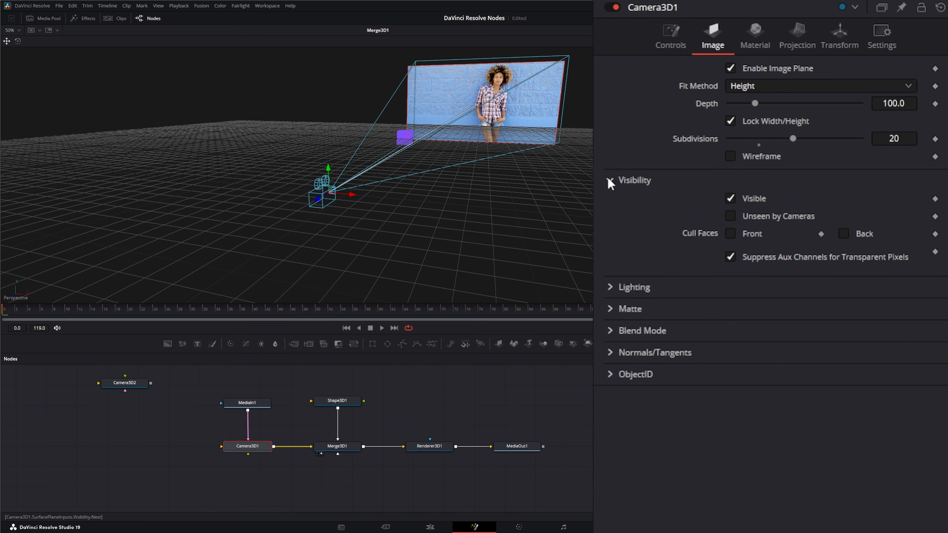
pyautogui.click(734, 196)
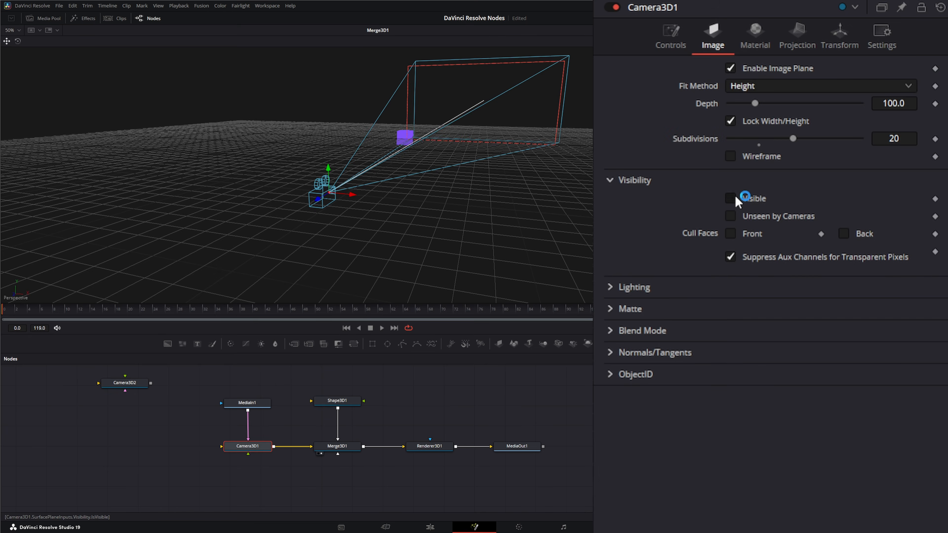
pyautogui.click(734, 196)
pyautogui.click(731, 216)
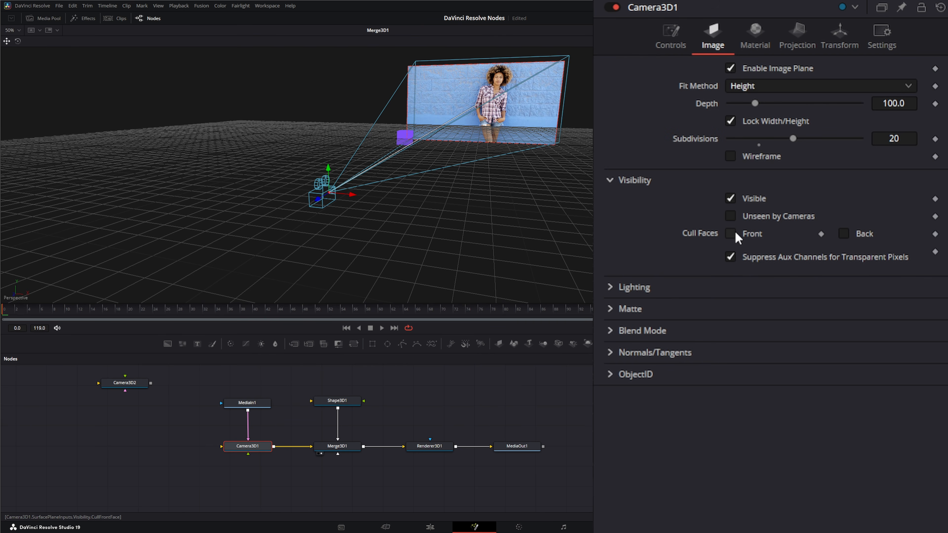
pyautogui.click(731, 234)
pyautogui.click(736, 233)
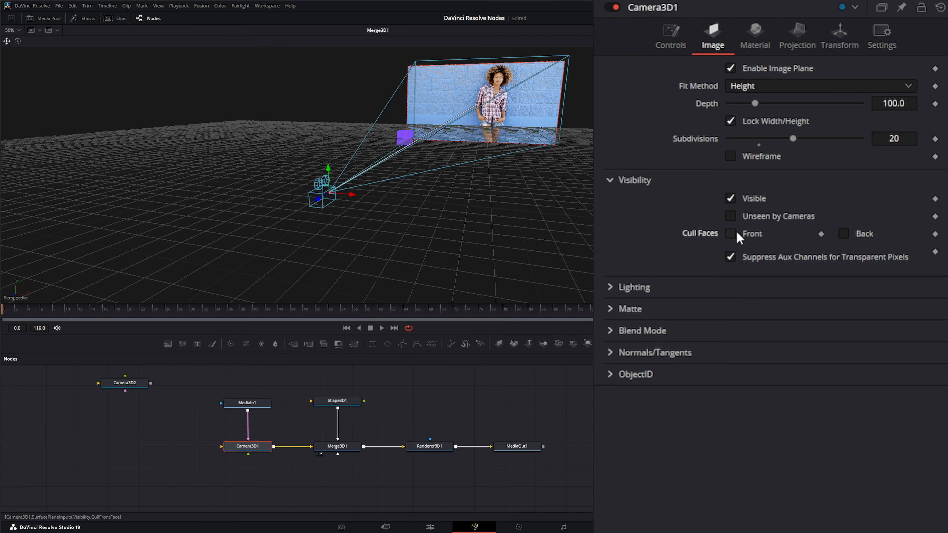
pyautogui.click(844, 234)
pyautogui.click(731, 257)
pyautogui.click(613, 181)
# - Try the image plane's lighting options Affected by Lights, Shadow Caster and Shadow Receiver, restoring their original states
pyautogui.click(632, 202)
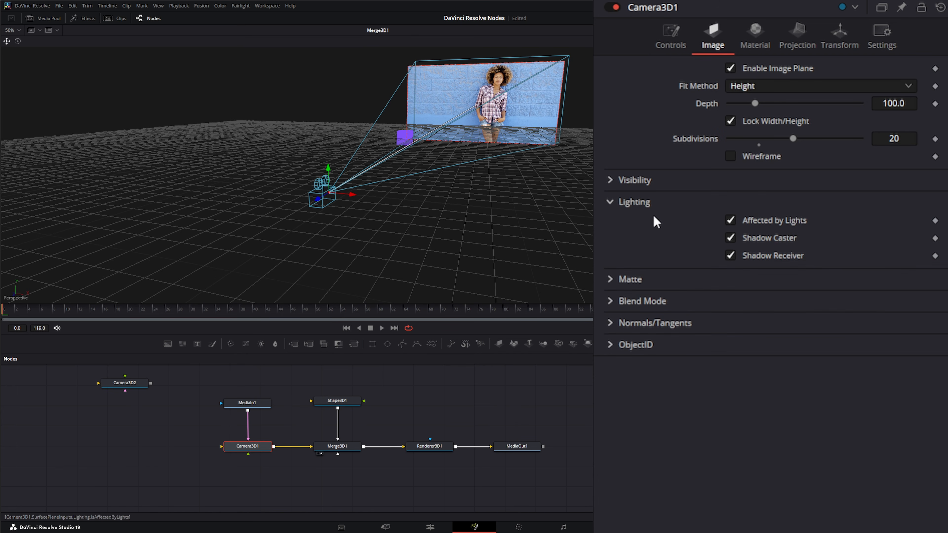
pyautogui.click(731, 221)
pyautogui.click(732, 220)
pyautogui.click(742, 238)
pyautogui.click(742, 256)
pyautogui.click(611, 202)
# - Try making the image plane a matte and check its Opaque Alpha option, then turn Is Matte off
pyautogui.click(610, 224)
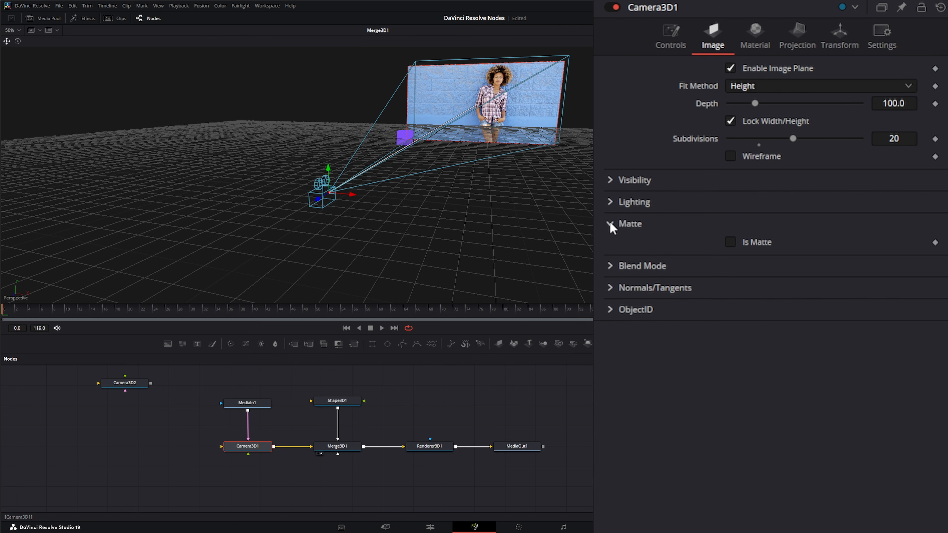
pyautogui.click(731, 243)
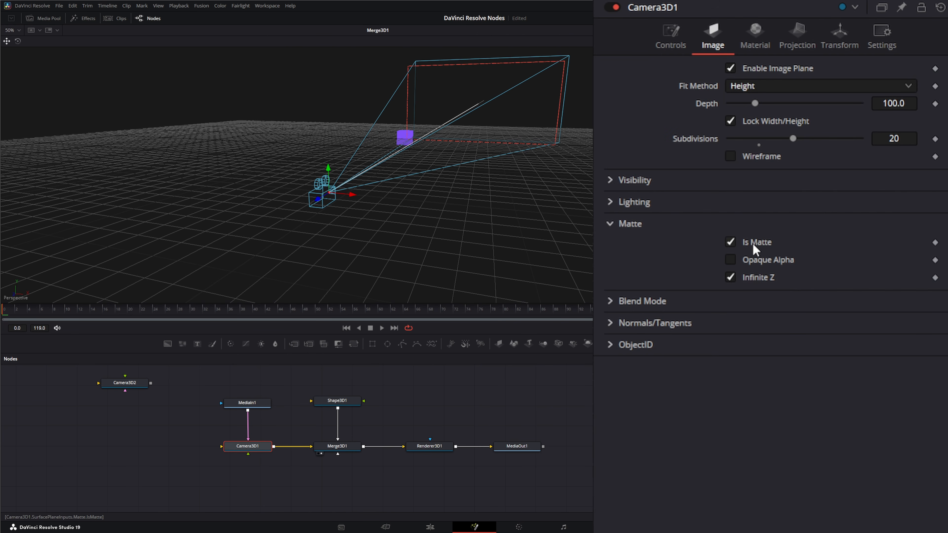
pyautogui.click(731, 260)
pyautogui.click(731, 242)
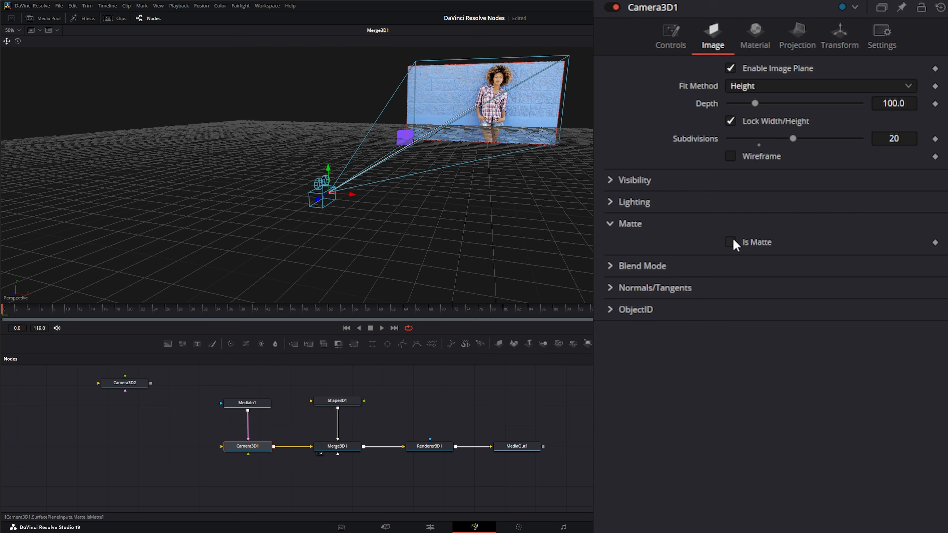
pyautogui.click(616, 225)
# - Examine the hardware and software blend mode options and the gain setting for the image plane
pyautogui.click(612, 246)
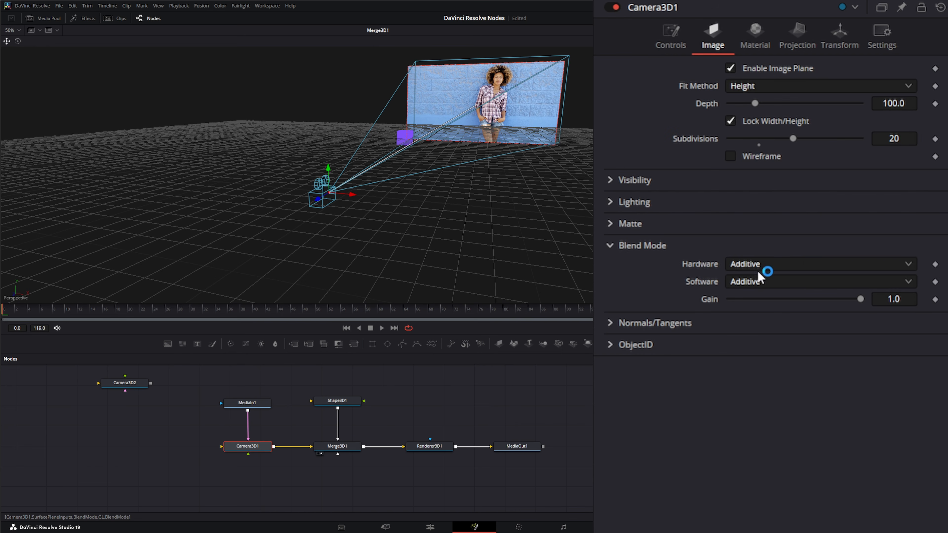
pyautogui.click(754, 264)
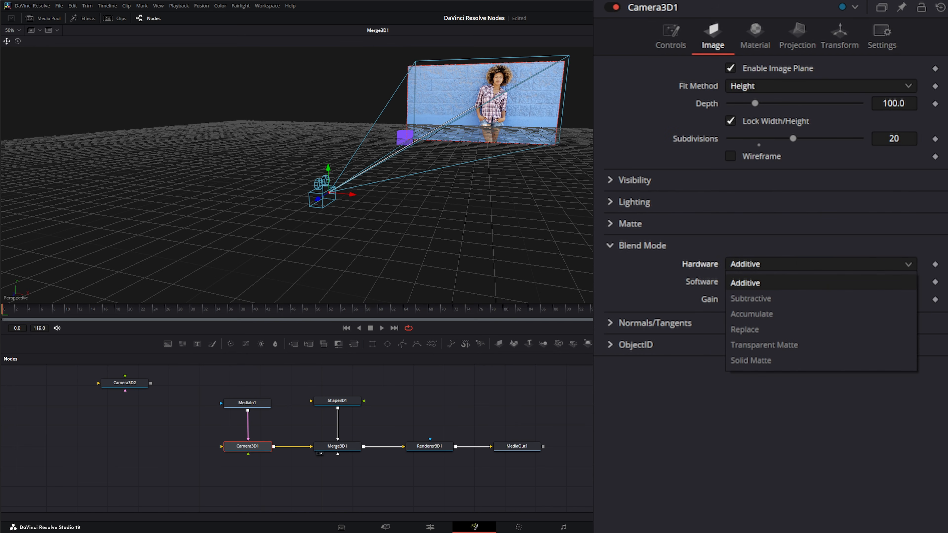
pyautogui.click(757, 263)
pyautogui.click(766, 264)
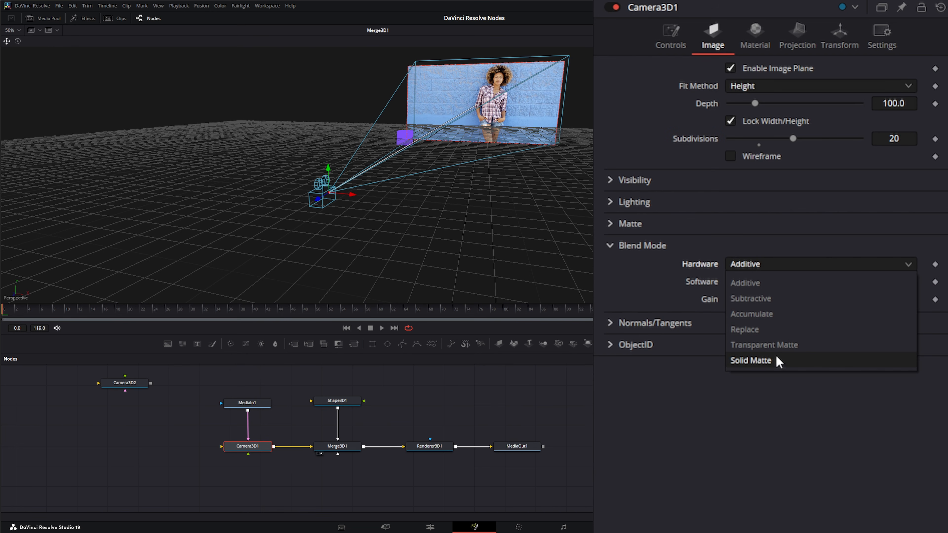
pyautogui.click(694, 234)
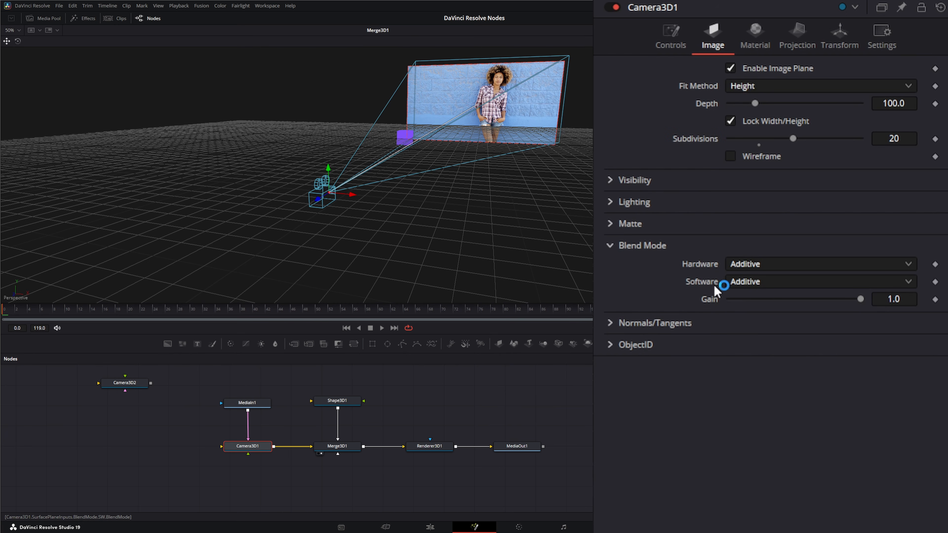
pyautogui.click(752, 282)
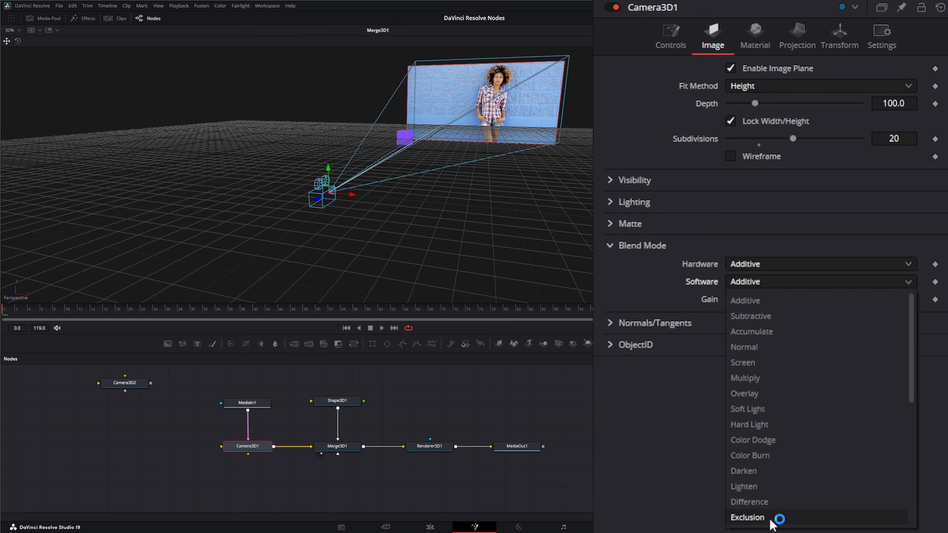
pyautogui.click(746, 301)
pyautogui.click(764, 264)
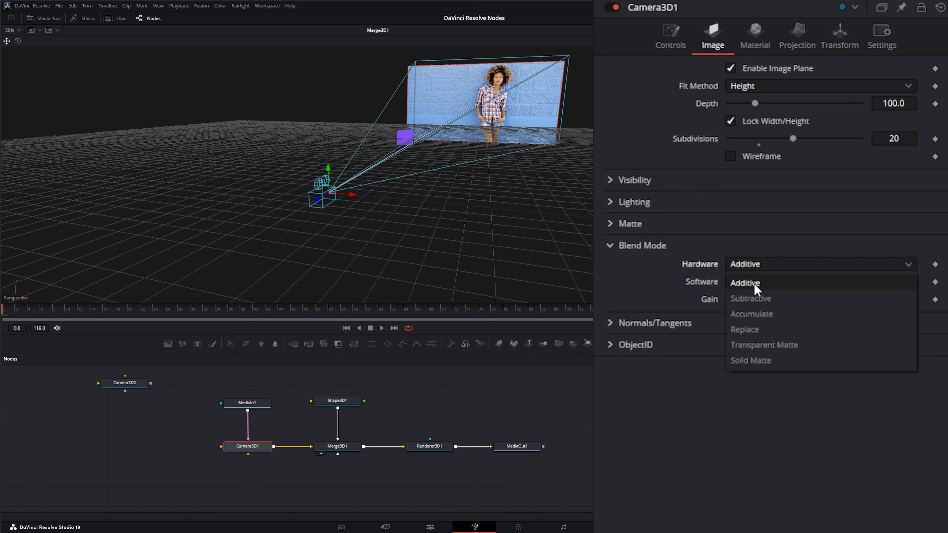
pyautogui.click(697, 268)
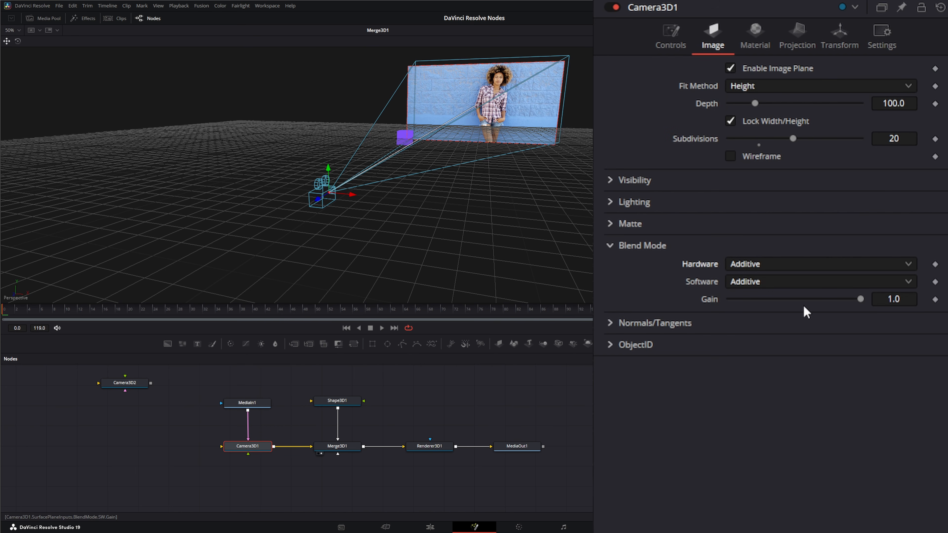
pyautogui.moveTo(865, 299); pyautogui.dragTo(784, 298)
pyautogui.click(611, 250)
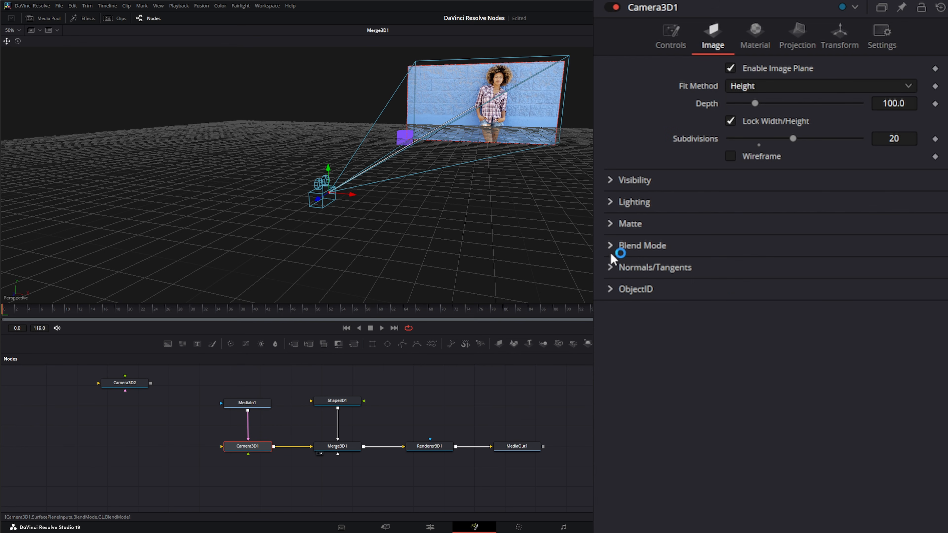
# - Turn on the display of normals for the image plane and view them in the 3D scene
pyautogui.click(613, 269)
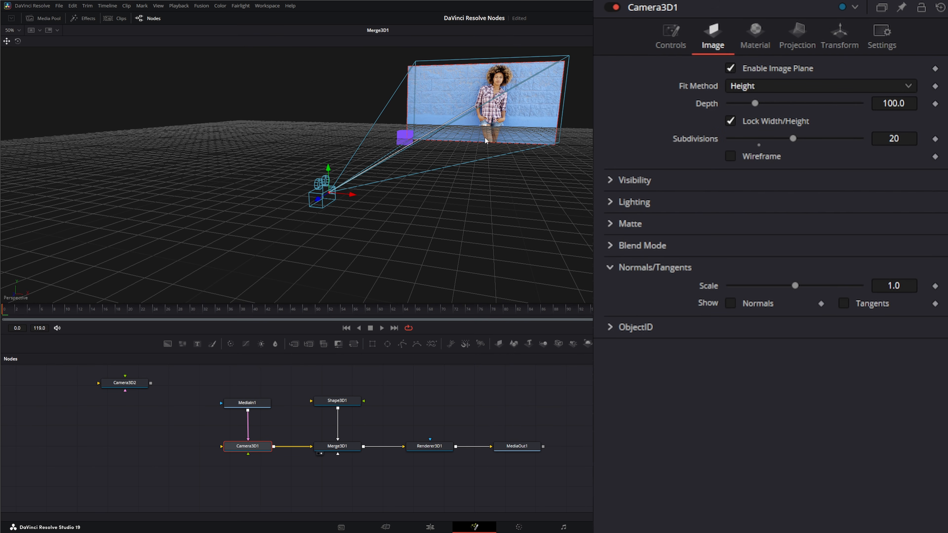
pyautogui.moveTo(544, 138); pyautogui.dragTo(537, 140)
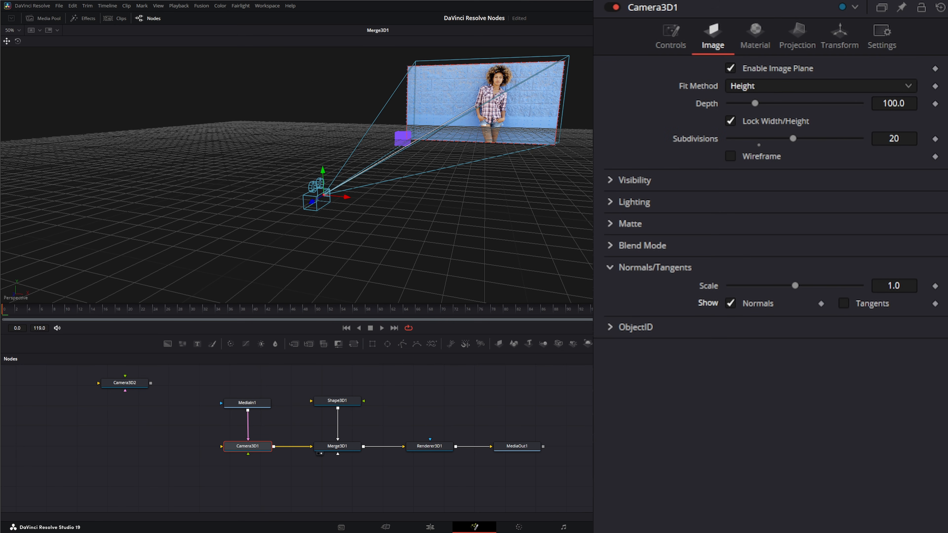
pyautogui.scroll(-3, 515, 104)
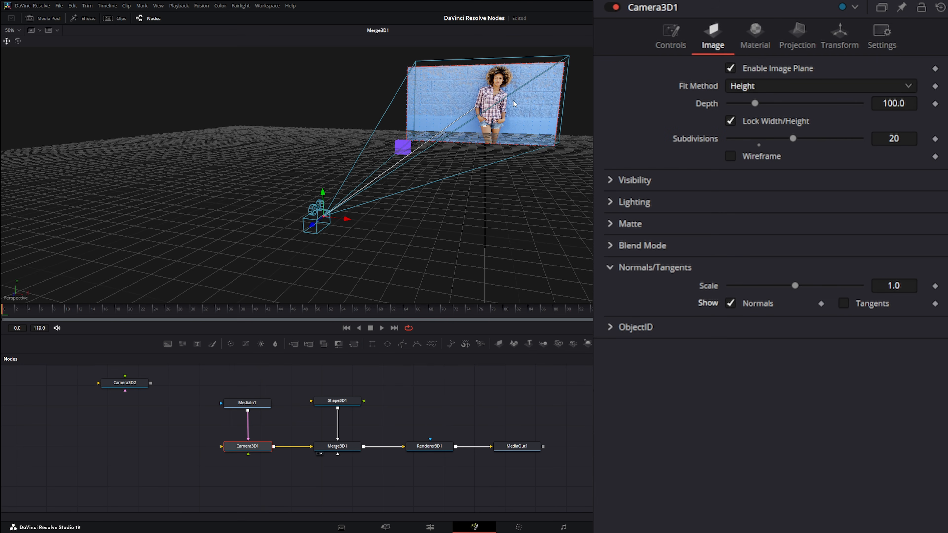
# - Increase Camera3D1's angle of view to about 29.28 so the image plane appears larger
pyautogui.click(671, 37)
pyautogui.click(891, 165)
pyautogui.press('Up')
pyautogui.press('Up')
pyautogui.press('Up')
pyautogui.press('Up')
pyautogui.press('Up')
pyautogui.press('Up')
pyautogui.press('Up')
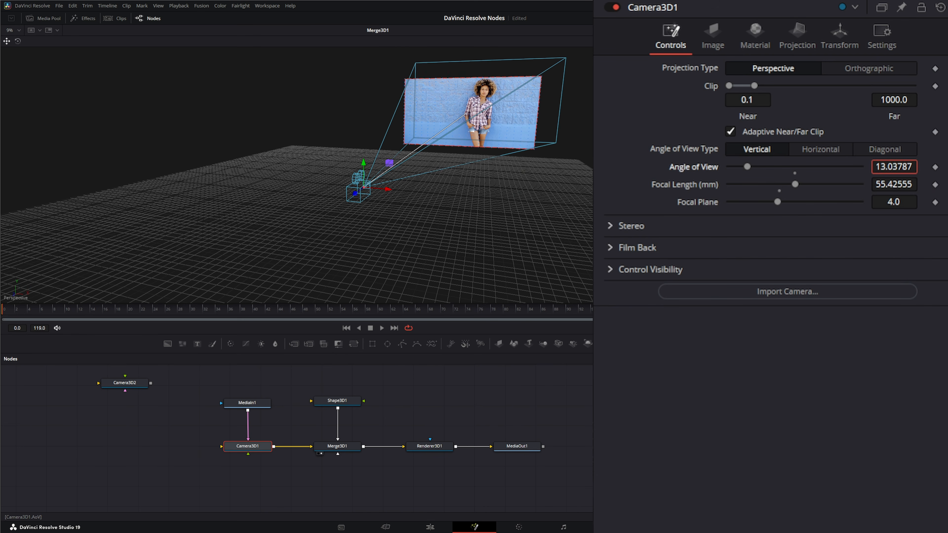
pyautogui.press('Up')
pyautogui.press('Up')
pyautogui.press('Up')
pyautogui.press('Up')
pyautogui.press('Up')
pyautogui.press('Up')
pyautogui.press('Up')
pyautogui.press('Up')
pyautogui.press('Up')
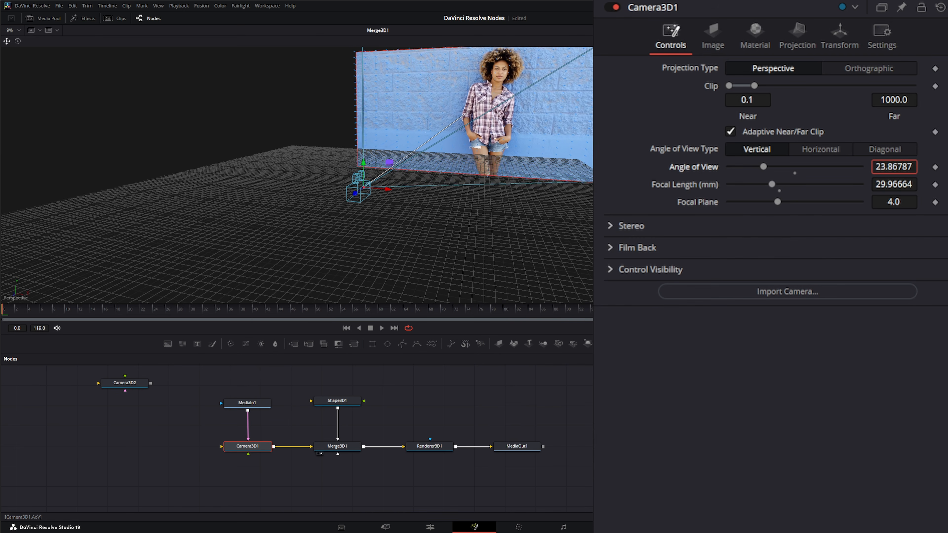
pyautogui.press('Down')
pyautogui.press('Down')
pyautogui.press('Down')
pyautogui.press('Down')
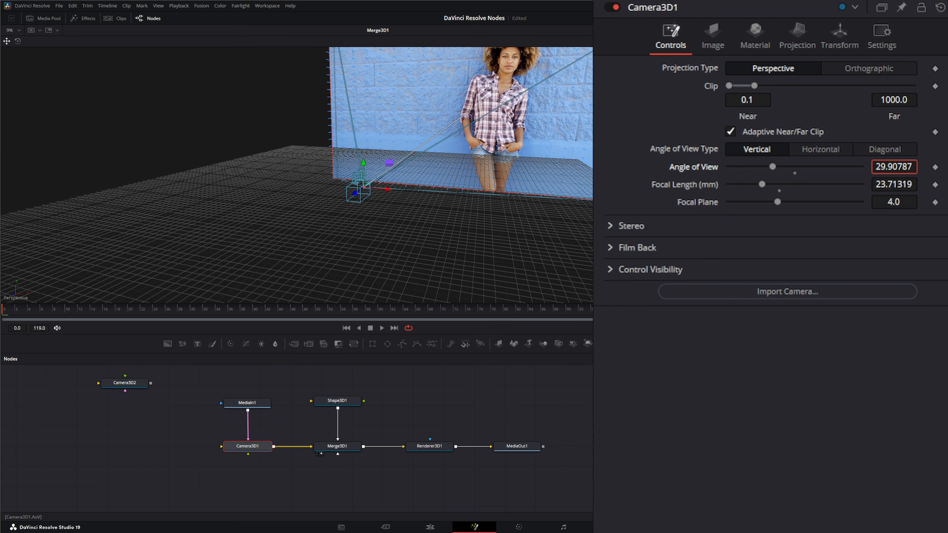
pyautogui.press('Up')
pyautogui.press('Up')
pyautogui.press('Up')
pyautogui.press('Up')
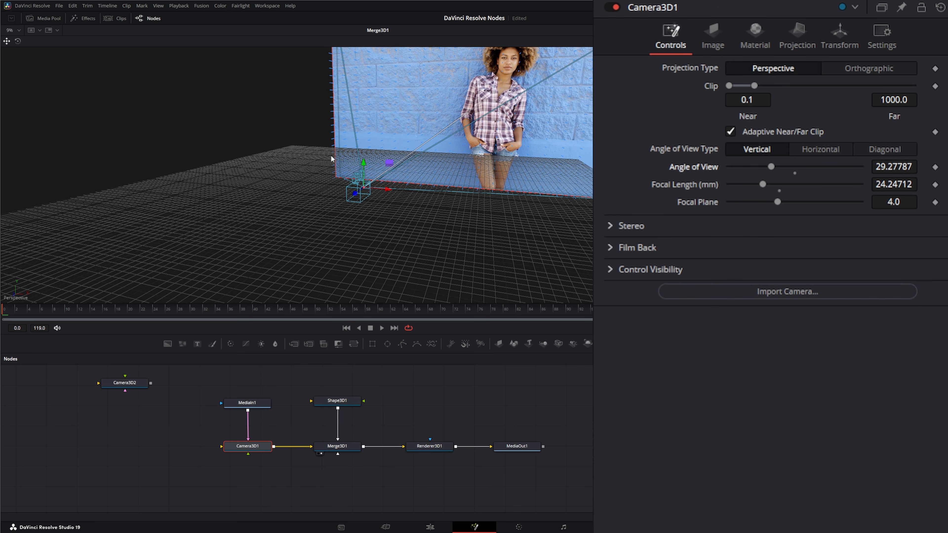
# - Hide the image plane's normals and show its tangents instead
pyautogui.click(714, 36)
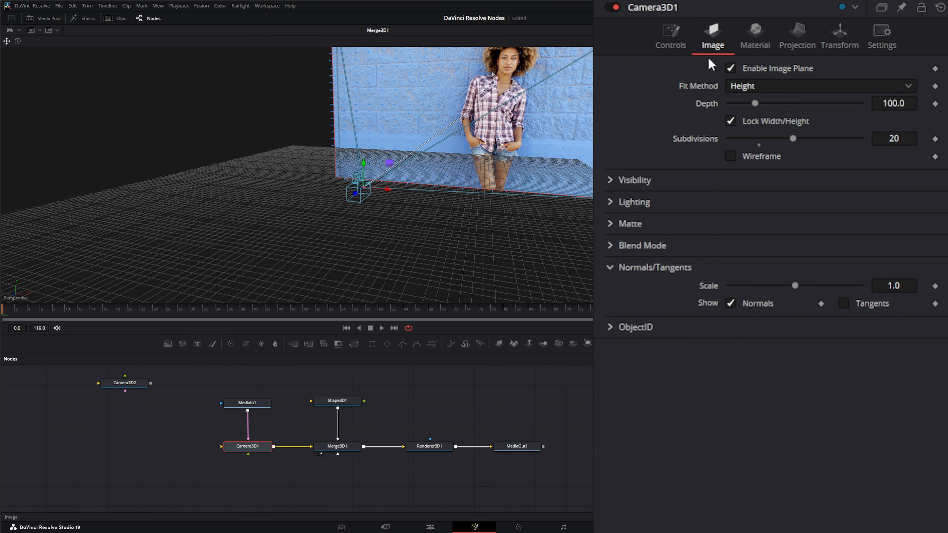
pyautogui.click(725, 304)
pyautogui.click(726, 305)
pyautogui.click(845, 305)
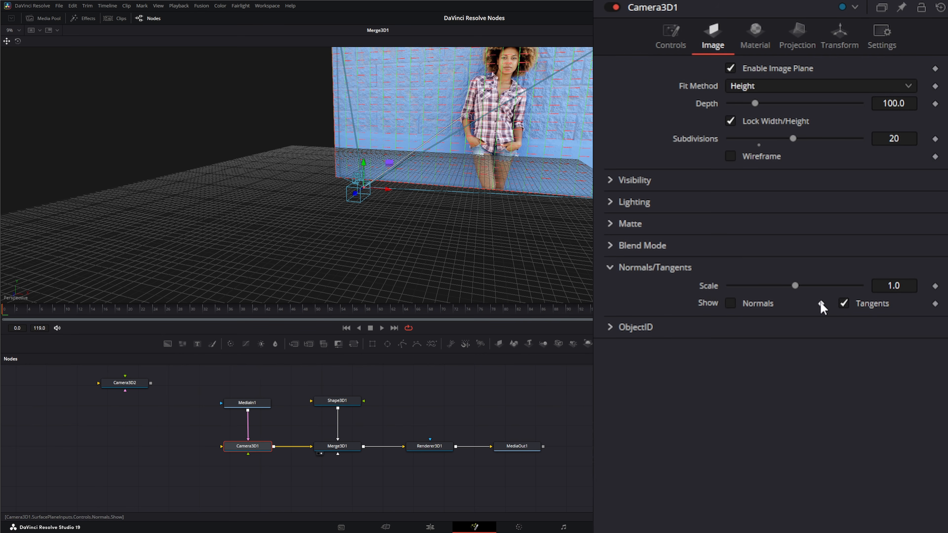
# - Try a scale of 5.45 with both normals and tangents shown, resetting the scale and hiding the normals again
pyautogui.click(731, 304)
pyautogui.click(797, 284)
pyautogui.moveTo(797, 287); pyautogui.dragTo(828, 286)
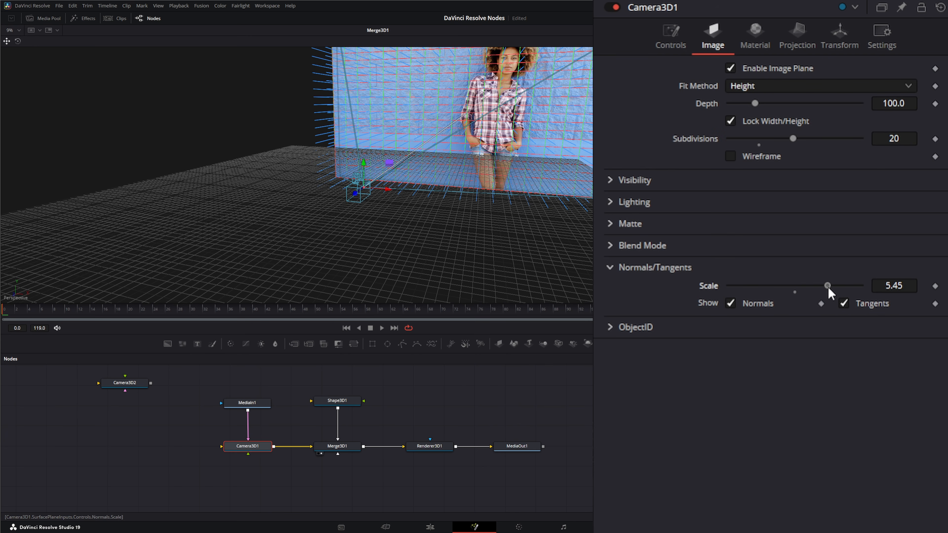
pyautogui.doubleClick(710, 286)
pyautogui.click(731, 303)
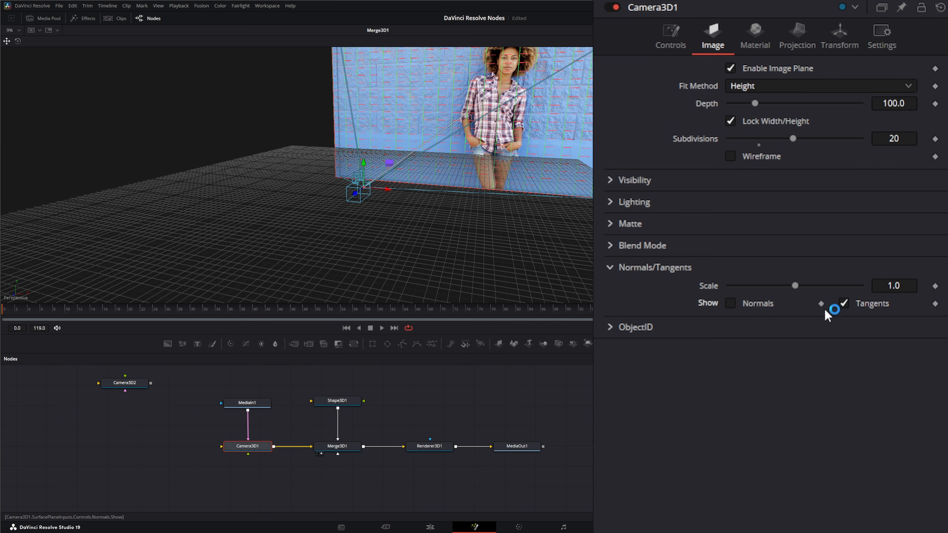
# - Hide the image plane's tangents and examine its ObjectID setting
pyautogui.click(844, 303)
pyautogui.click(618, 268)
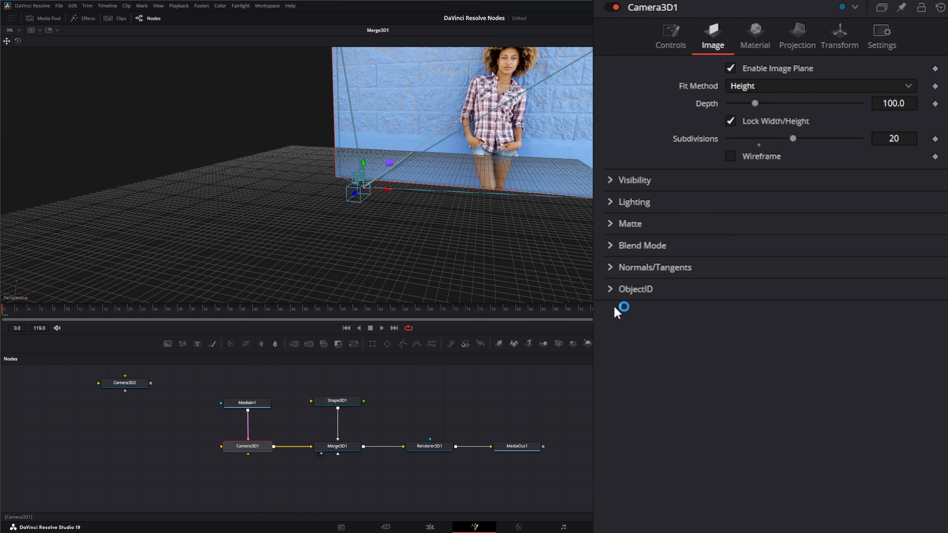
pyautogui.click(618, 290)
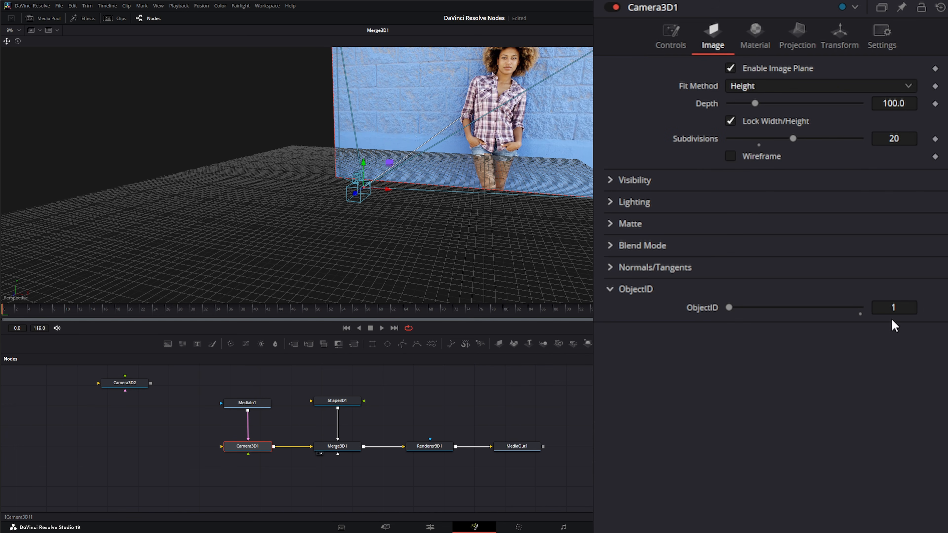
pyautogui.moveTo(730, 308)
pyautogui.mouseDown()
pyautogui.moveTo(792, 316)
pyautogui.moveTo(727, 319)
pyautogui.mouseUp()
pyautogui.click(614, 291)
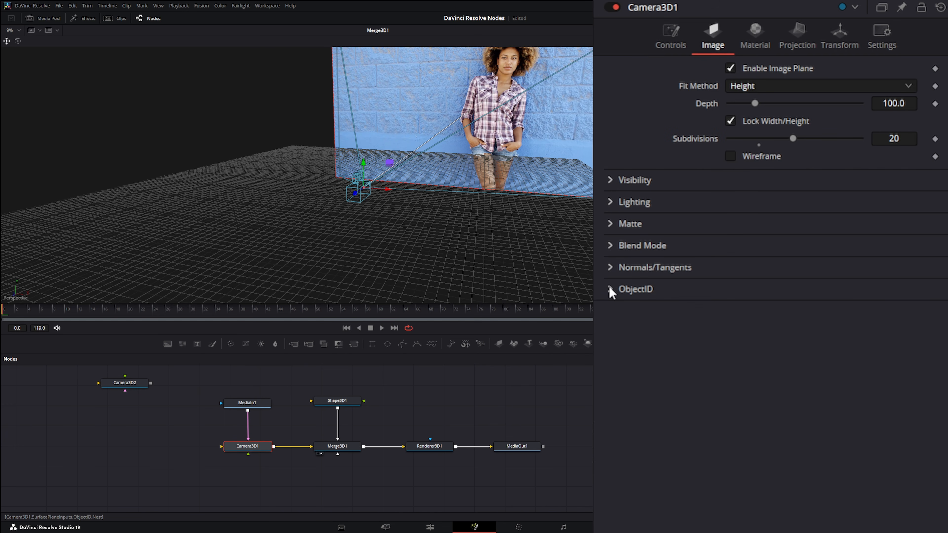
# - Disable Camera3D1's image plane and switch to its camera projection settings with projection enabled
pyautogui.click(731, 69)
pyautogui.click(805, 29)
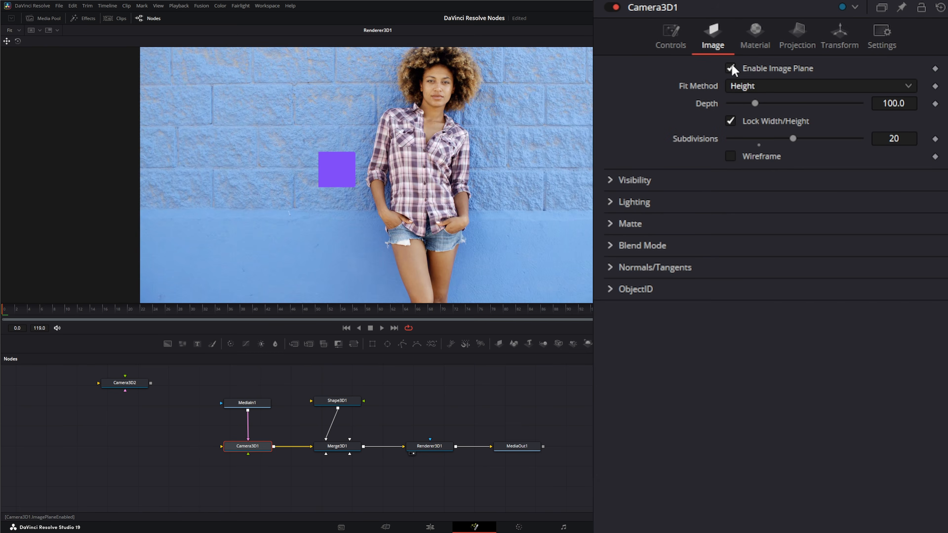
pyautogui.click(730, 68)
pyautogui.click(798, 33)
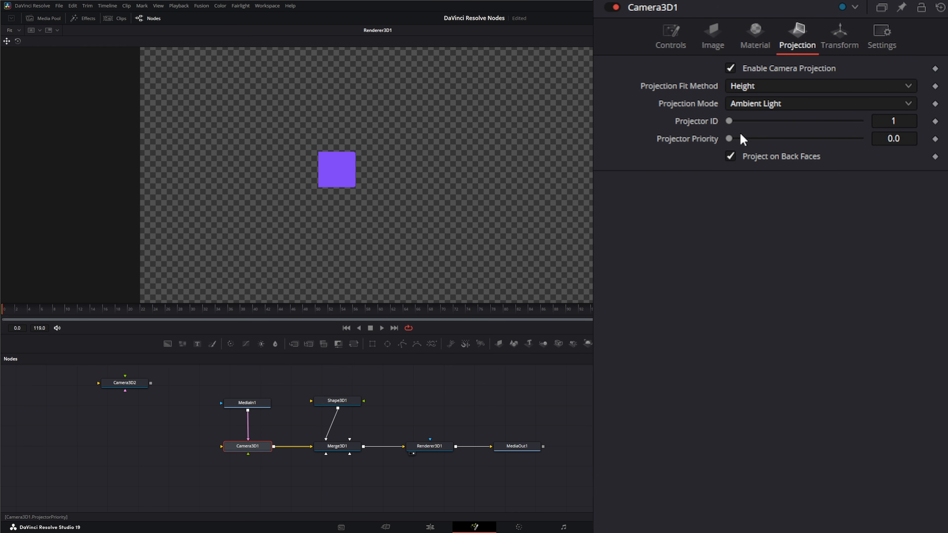
# - Enable lighting and shadows in Renderer3D1
pyautogui.click(448, 449)
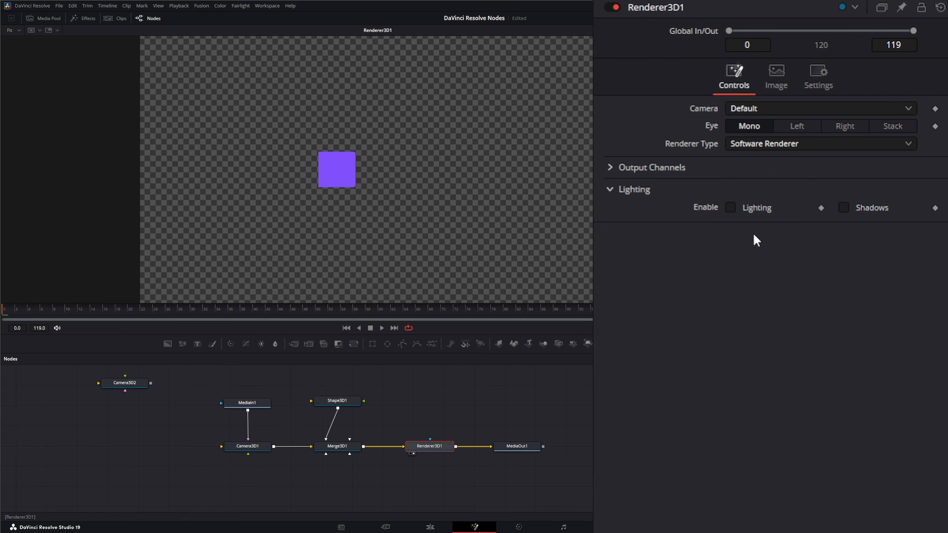
pyautogui.click(731, 208)
pyautogui.click(841, 209)
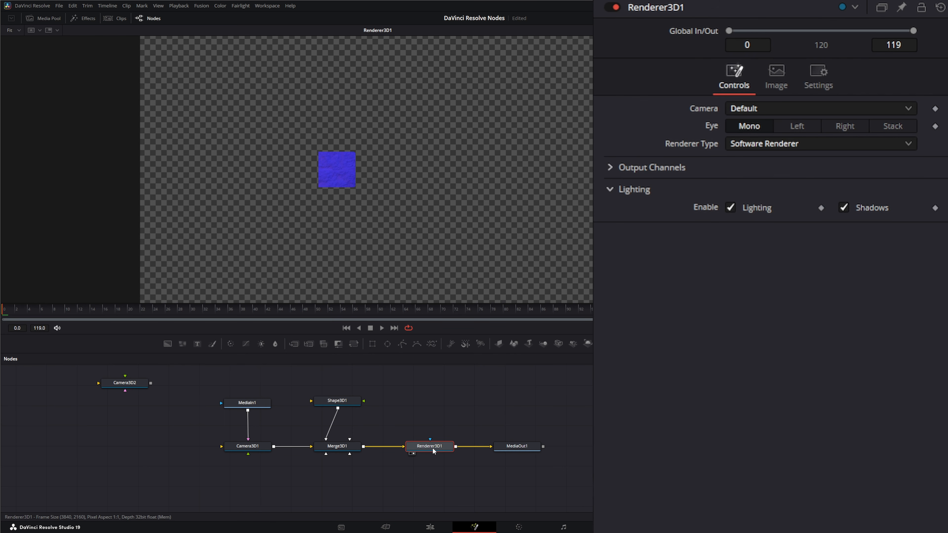
# - View Merge3D1 and add a second Shape 3D plane node connected to it
pyautogui.click(337, 448)
pyautogui.moveTo(334, 446); pyautogui.dragTo(332, 193)
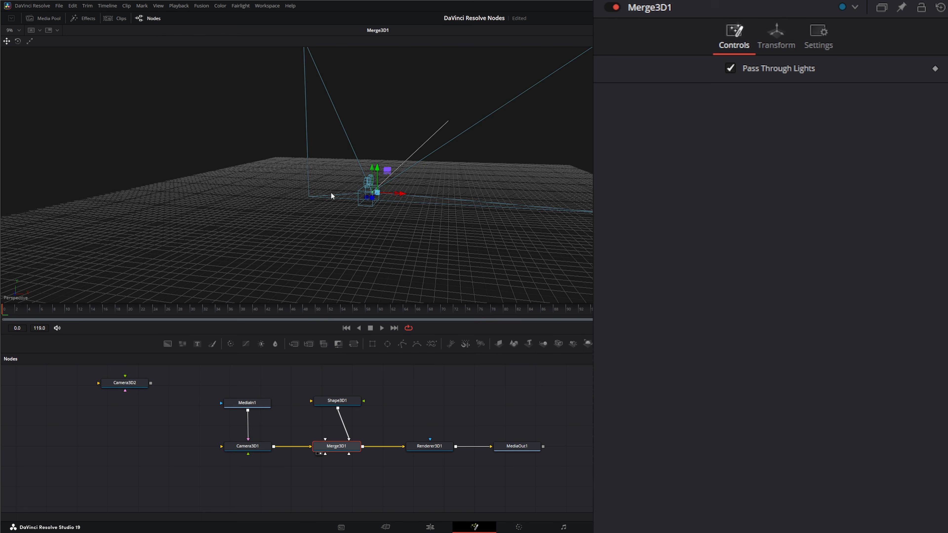
pyautogui.moveTo(414, 244)
pyautogui.mouseDown()
pyautogui.moveTo(372, 258)
pyautogui.moveTo(397, 246)
pyautogui.mouseUp()
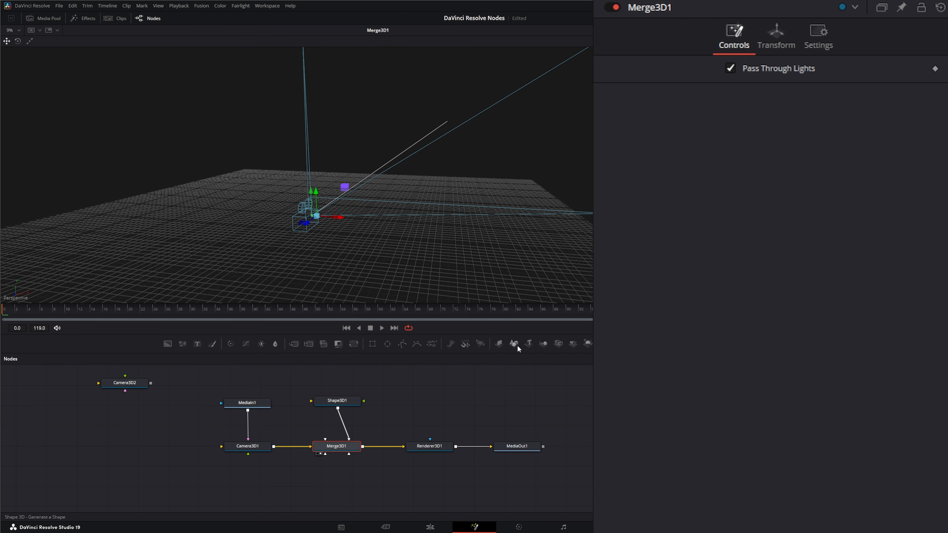
pyautogui.moveTo(515, 348); pyautogui.dragTo(323, 438)
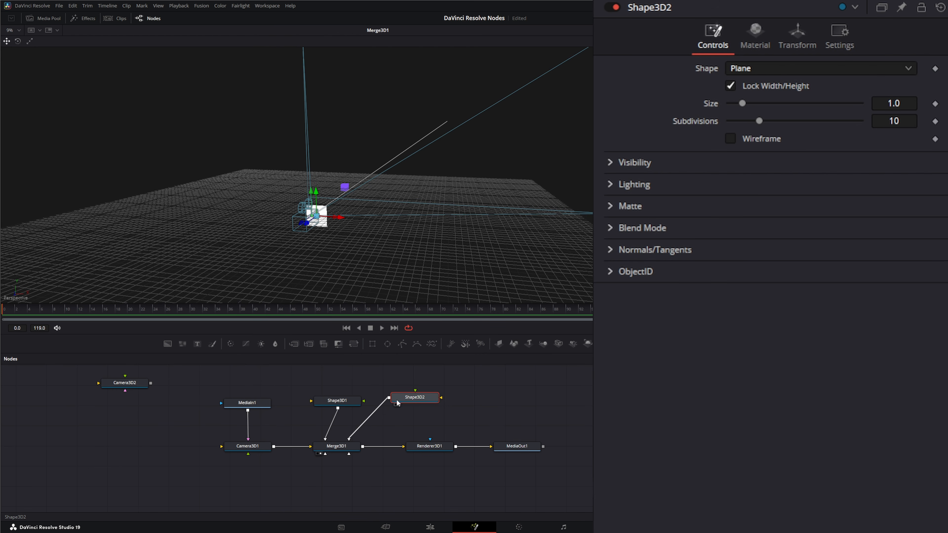
pyautogui.moveTo(409, 399); pyautogui.dragTo(418, 399)
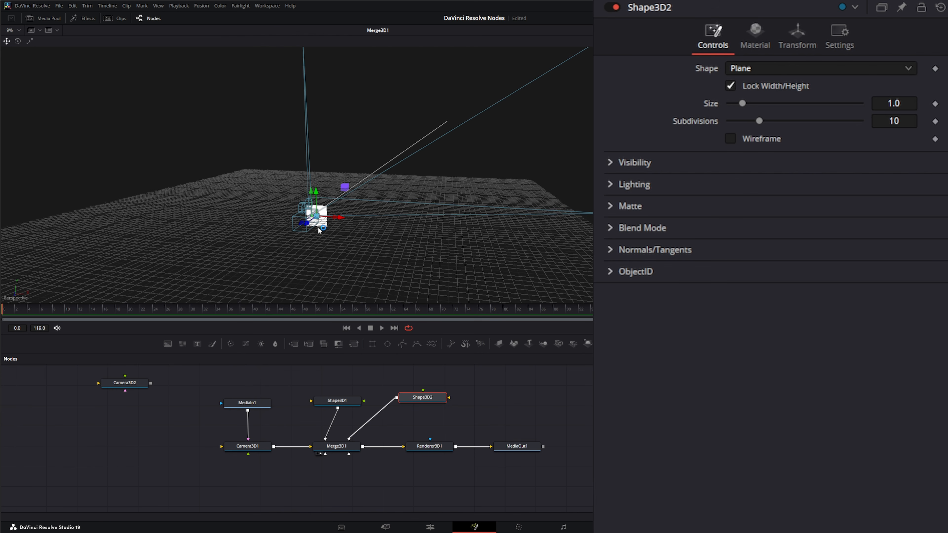
# - Move the new Shape3D2 plane farther in front of the camera and set its size to 10.0
pyautogui.moveTo(319, 230); pyautogui.dragTo(356, 201)
pyautogui.moveTo(412, 253); pyautogui.dragTo(291, 276)
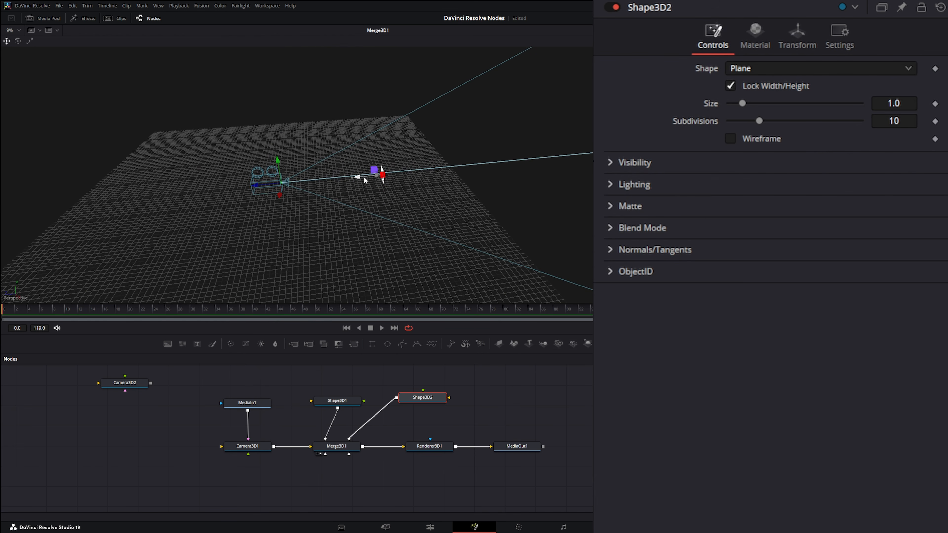
pyautogui.moveTo(345, 246); pyautogui.dragTo(435, 238)
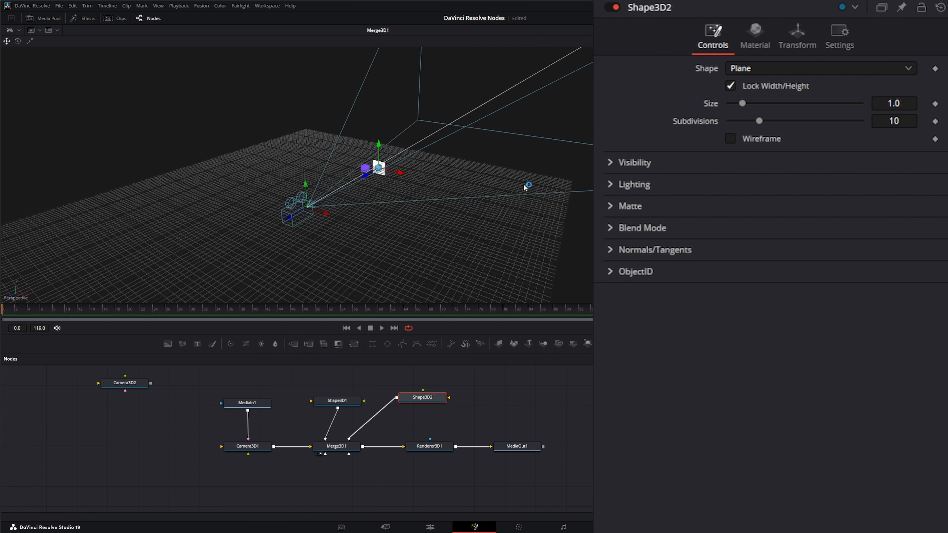
pyautogui.moveTo(777, 108); pyautogui.dragTo(896, 120)
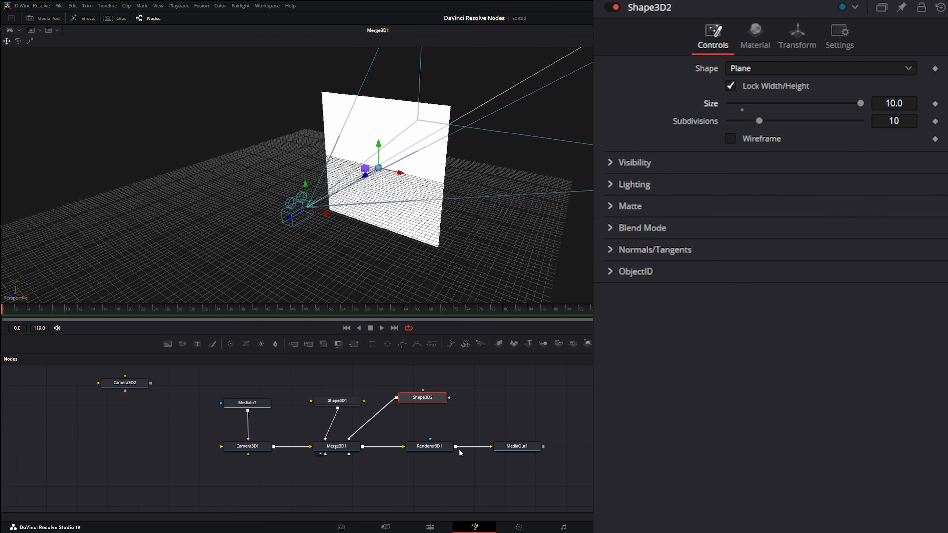
# - With MediaOut1 in the viewer, turn off Camera3D1's camera projection and enable its image plane
pyautogui.moveTo(518, 447); pyautogui.dragTo(455, 245)
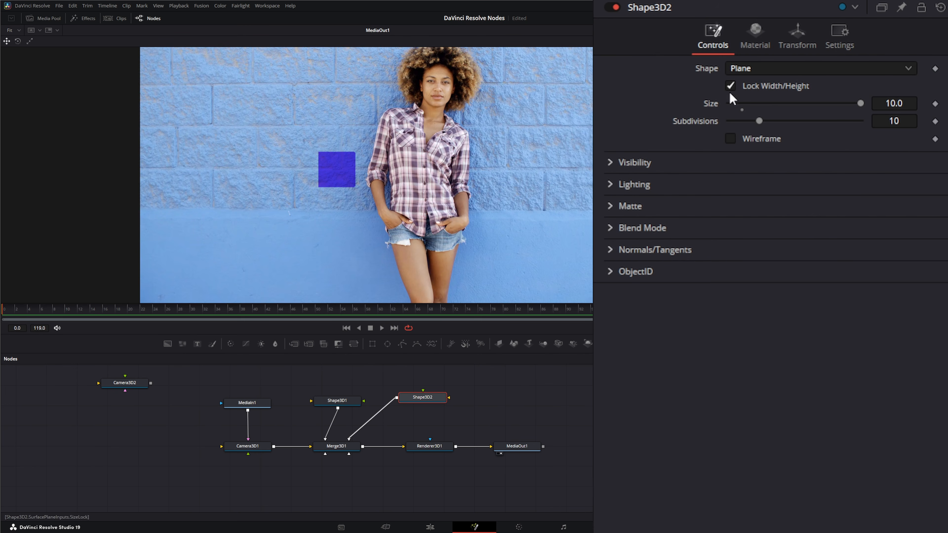
pyautogui.click(247, 446)
pyautogui.click(731, 68)
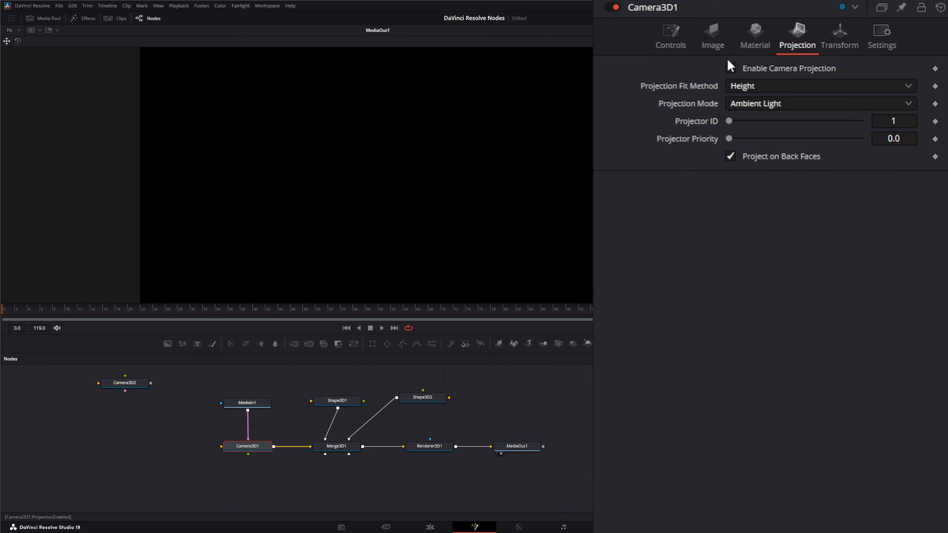
pyautogui.click(713, 35)
pyautogui.click(731, 68)
pyautogui.click(730, 68)
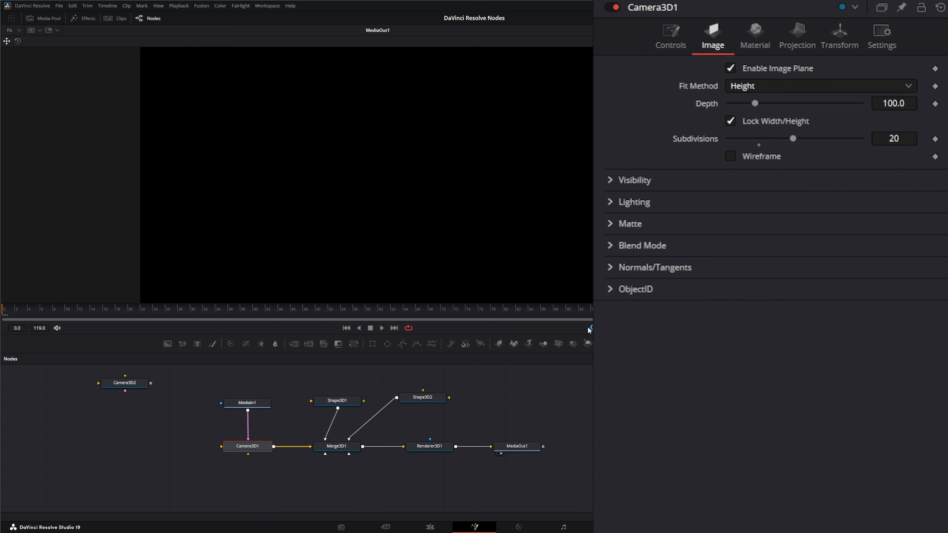
# - Check the lighting options of Camera3D1's image plane and turn off lighting in Renderer3D1
pyautogui.click(615, 203)
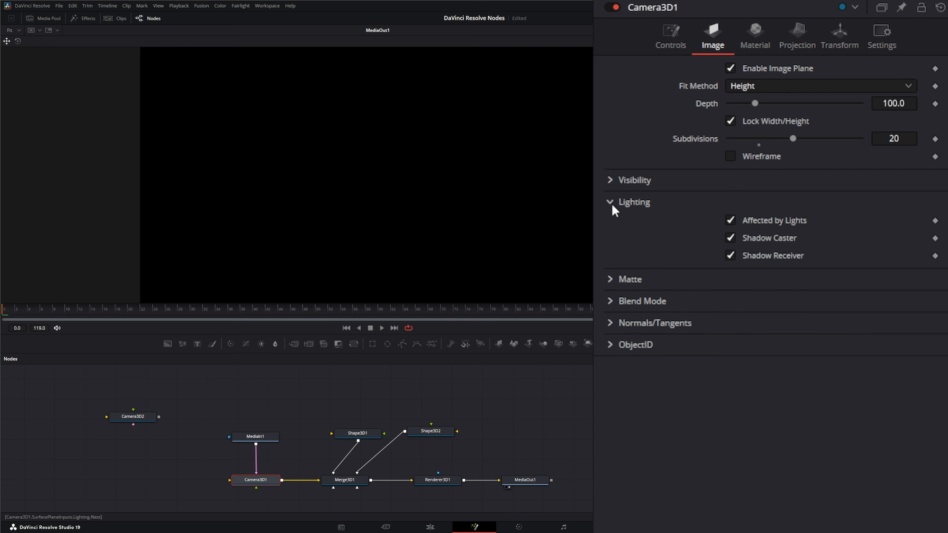
pyautogui.moveTo(588, 445); pyautogui.dragTo(586, 422)
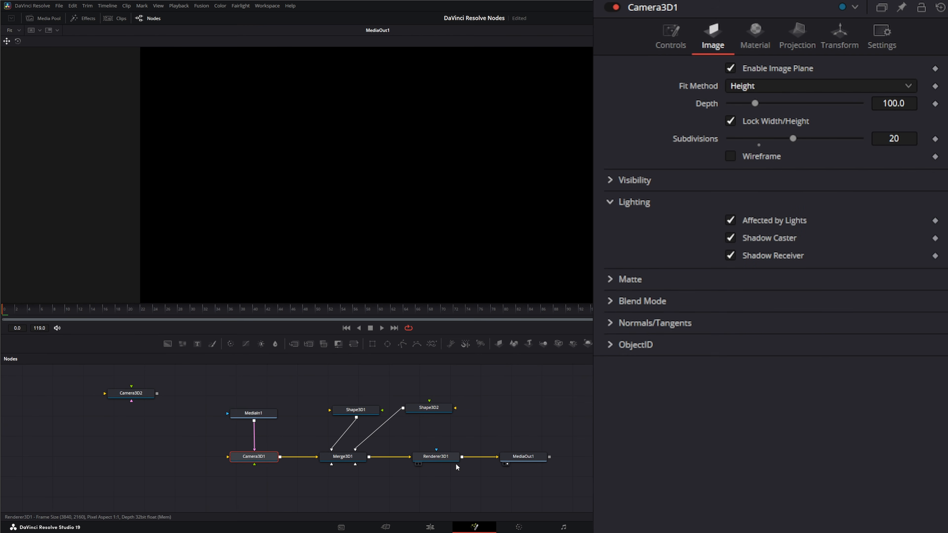
pyautogui.click(436, 454)
pyautogui.click(731, 209)
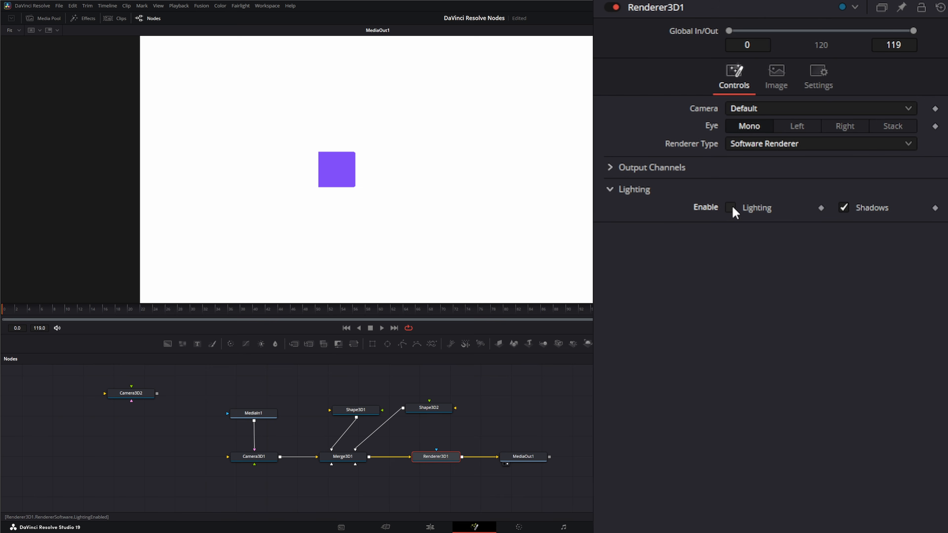
pyautogui.click(731, 209)
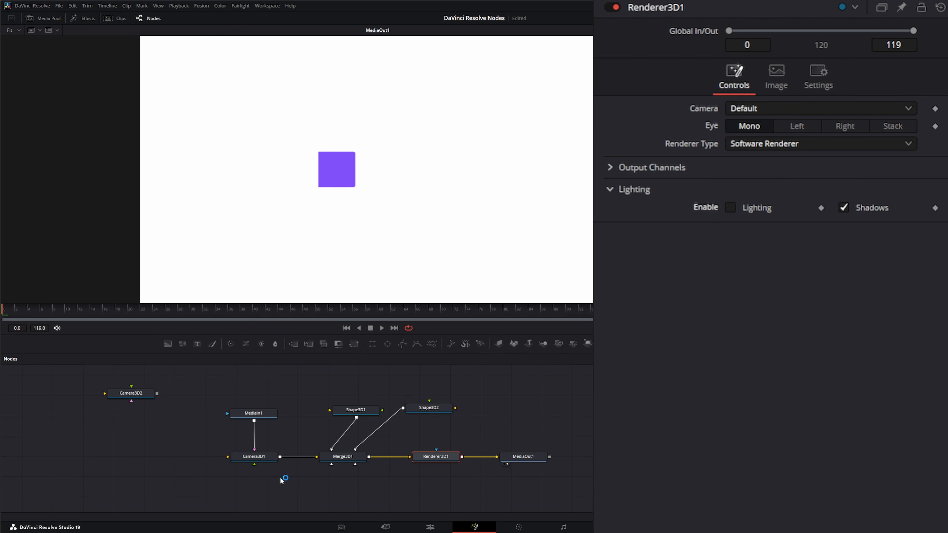
# - Disconnect Shape3D2 from Merge3D1 and move the node aside
pyautogui.moveTo(356, 451); pyautogui.dragTo(375, 440)
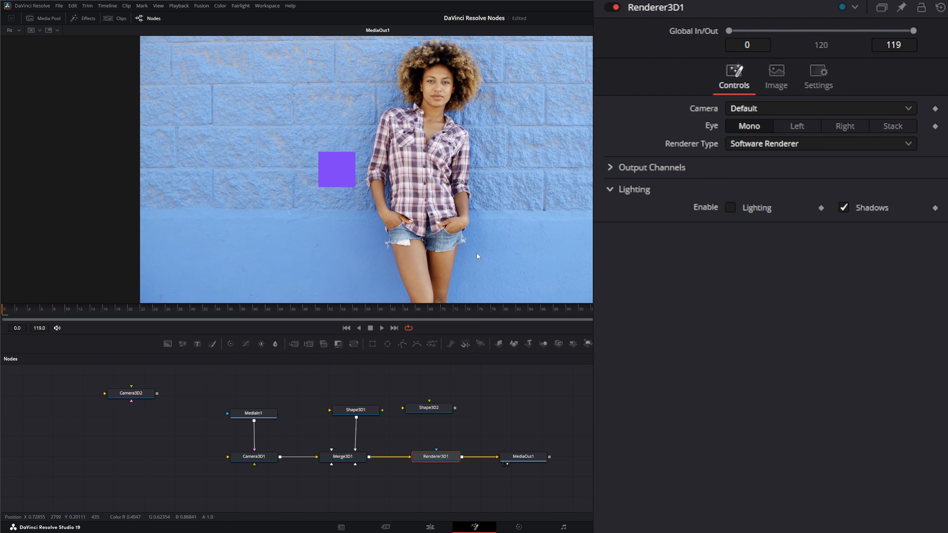
pyautogui.moveTo(387, 391); pyautogui.dragTo(472, 400)
pyautogui.click(344, 459)
# - Enable lighting in Renderer3D1 again and review Camera3D1's image plane lighting options
pyautogui.click(441, 457)
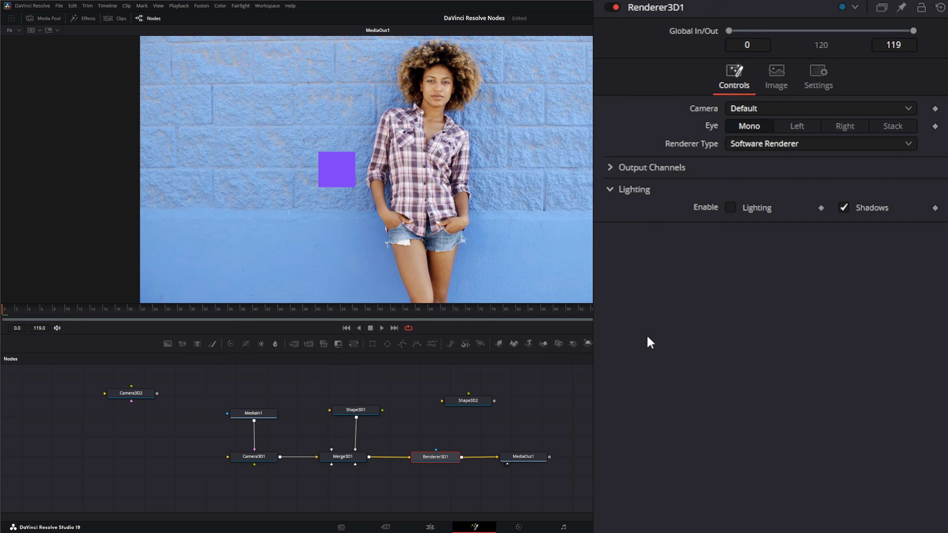
pyautogui.click(732, 207)
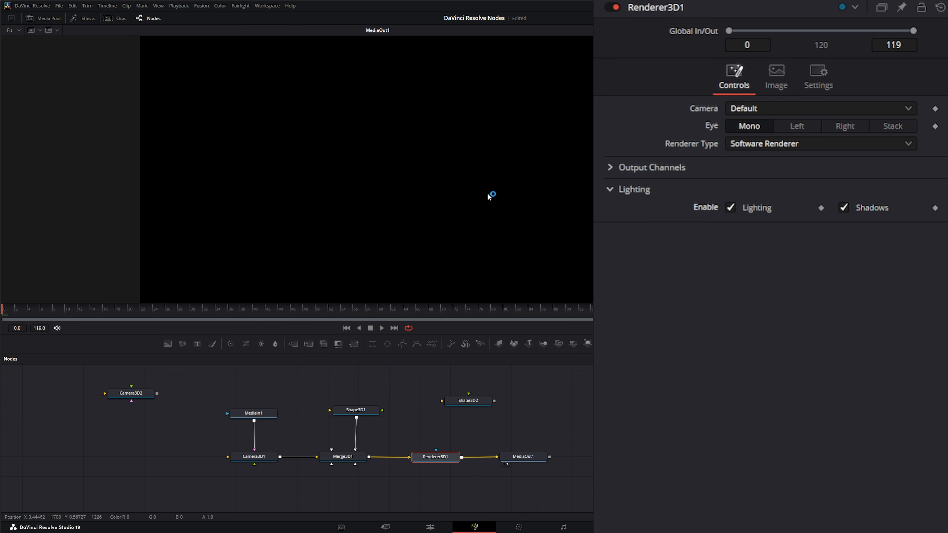
pyautogui.click(274, 453)
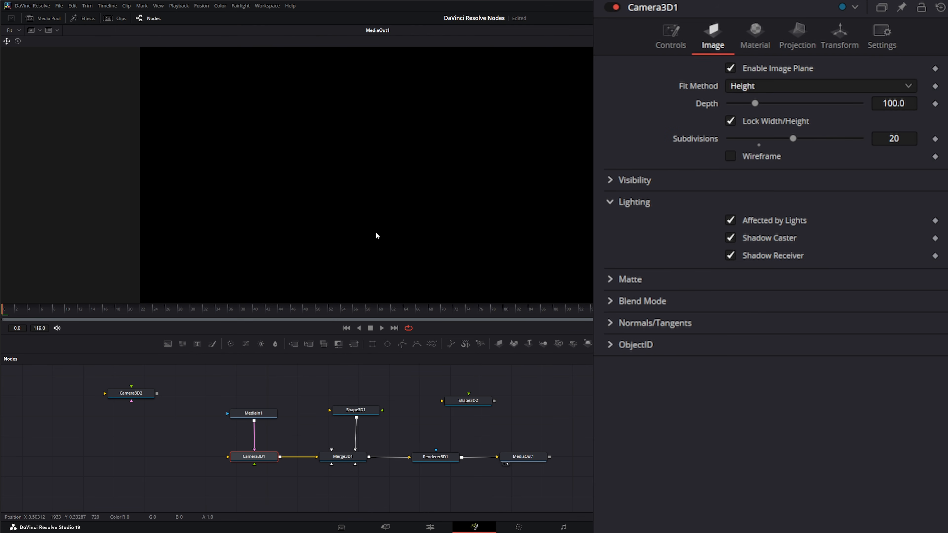
# - Add an Ambient Light node below Merge3D1 and connect it to the merge
pyautogui.click(339, 484)
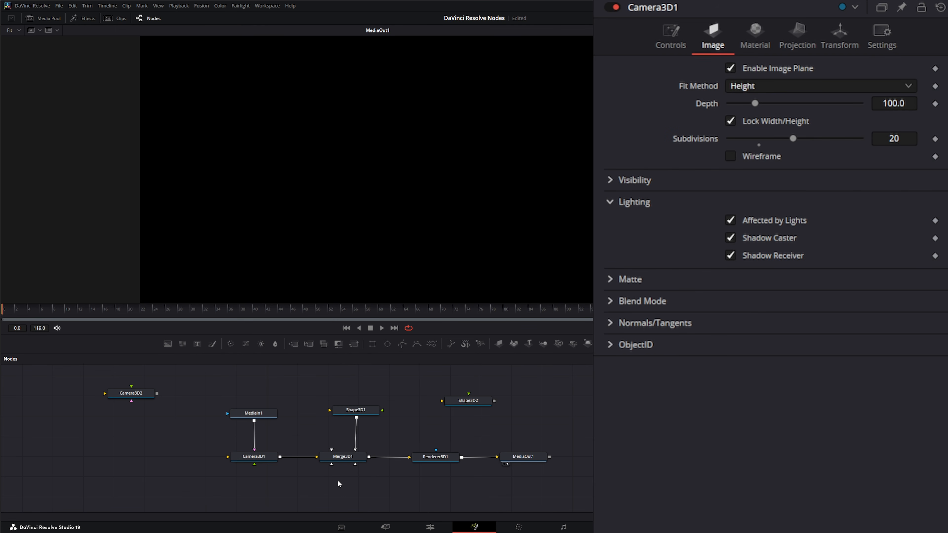
pyautogui.hotkey('shift', 'space')
pyautogui.write('am')
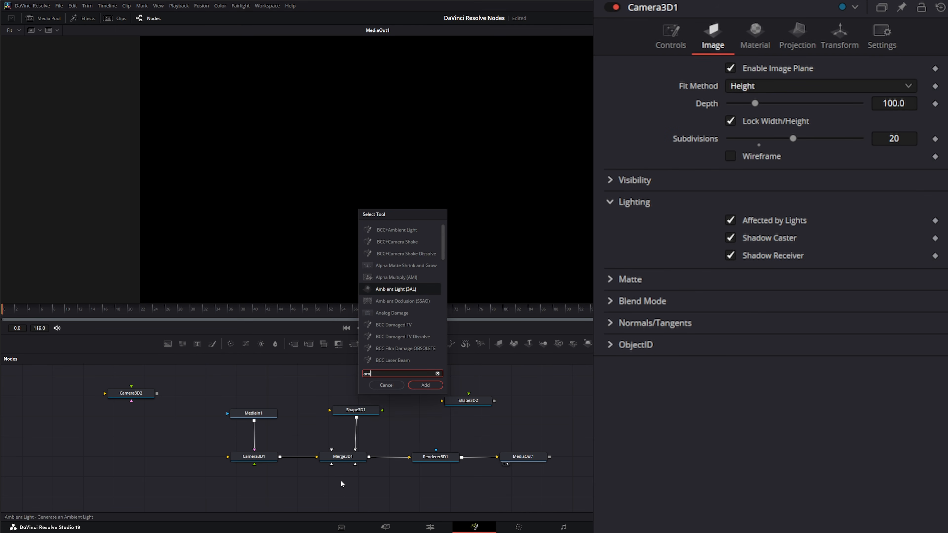
pyautogui.press('Return')
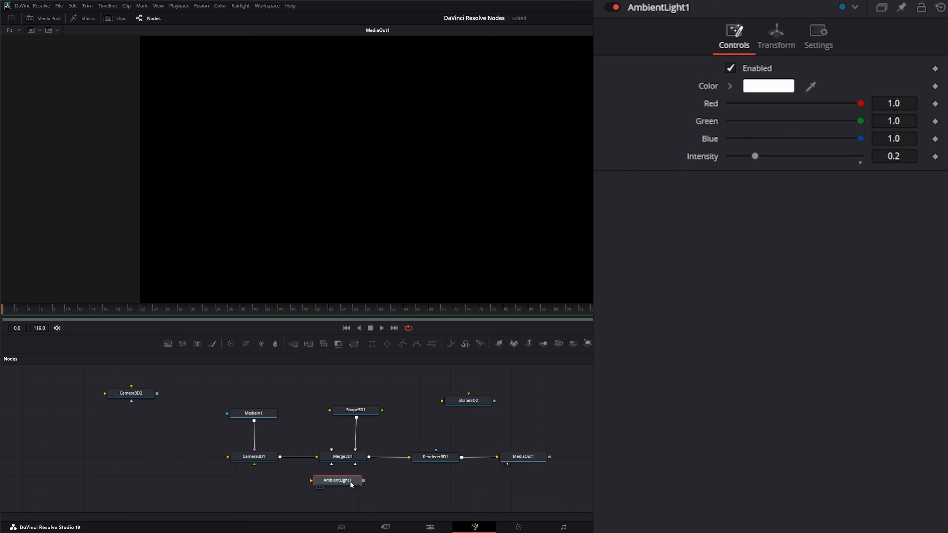
pyautogui.moveTo(365, 483); pyautogui.dragTo(342, 484)
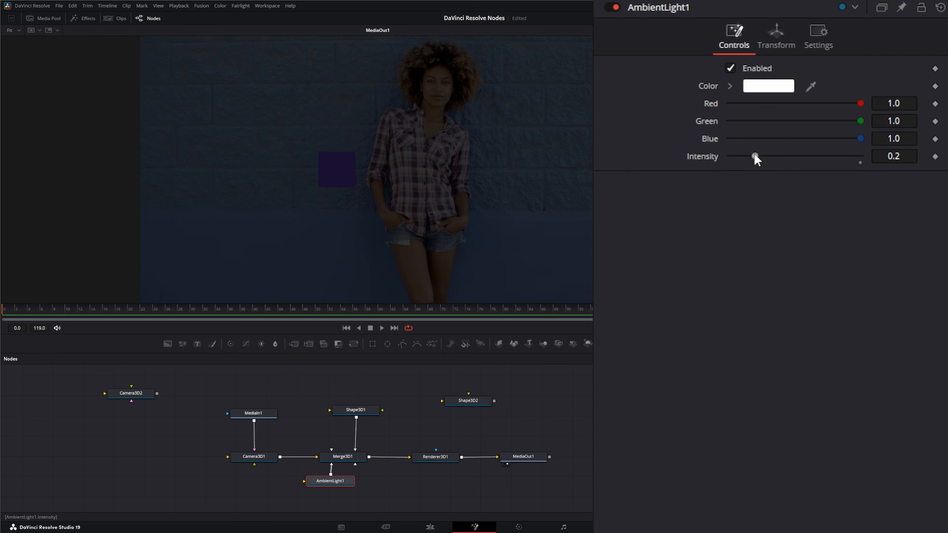
# - Raise the ambient light's intensity to 1.0 and place its node slightly farther below Merge3D1
pyautogui.moveTo(755, 157); pyautogui.dragTo(935, 186)
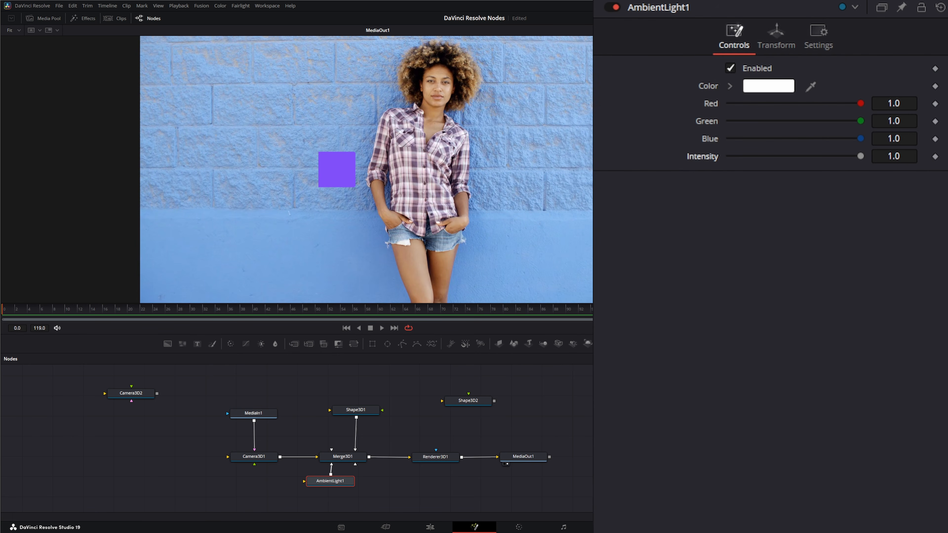
pyautogui.moveTo(330, 481); pyautogui.dragTo(330, 488)
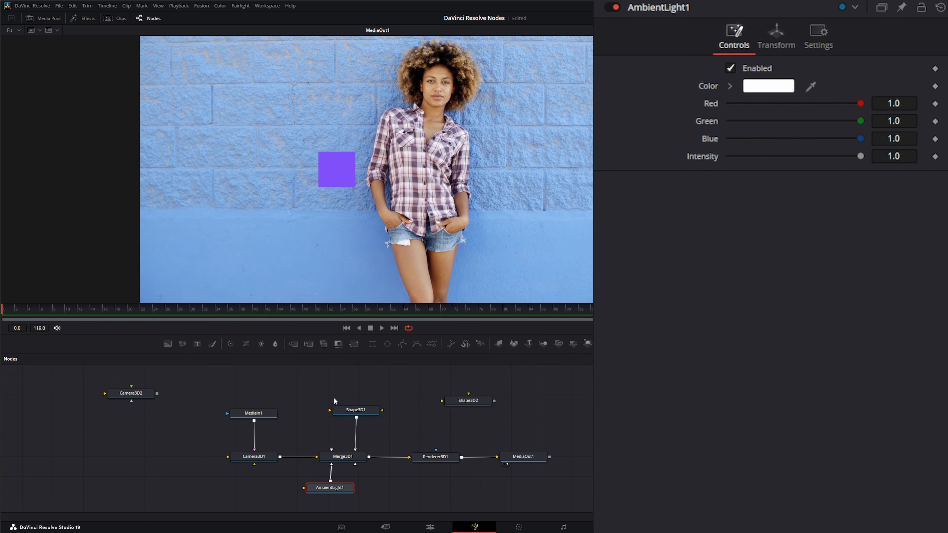
# - Disable Camera3D1's image plane and enable its camera projection
pyautogui.click(260, 457)
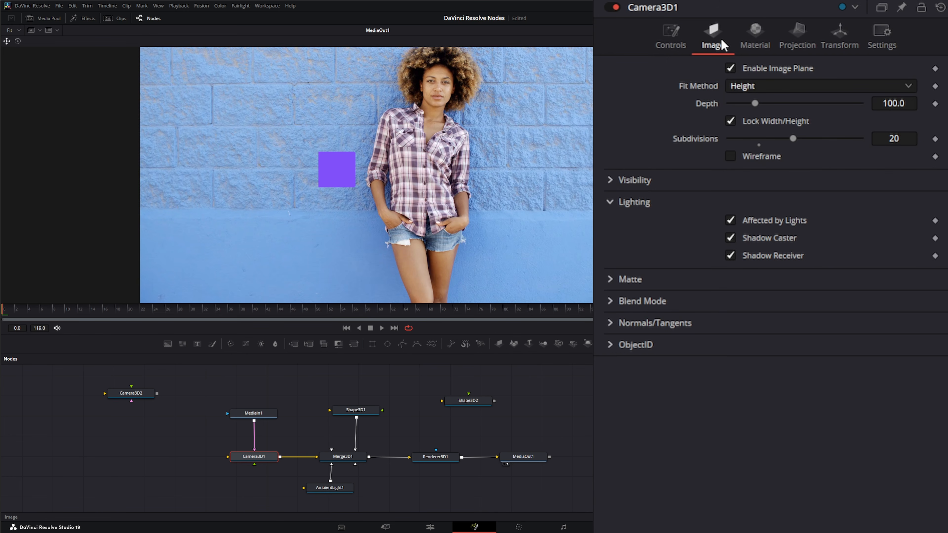
pyautogui.click(731, 69)
pyautogui.click(797, 36)
pyautogui.click(733, 67)
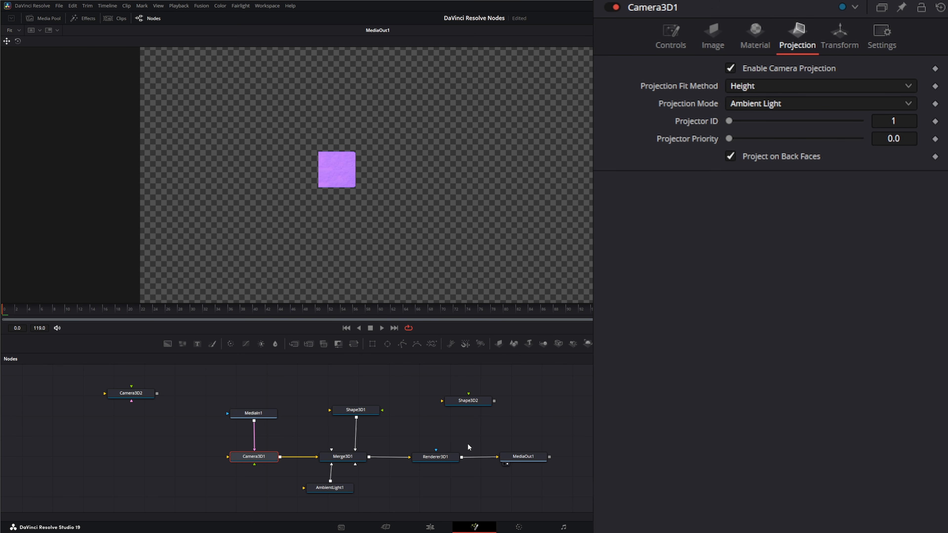
# - Connect the plane Shape3D2 to Merge3D1 so that it receives the camera projection, and select the plane node
pyautogui.moveTo(495, 401); pyautogui.dragTo(359, 465)
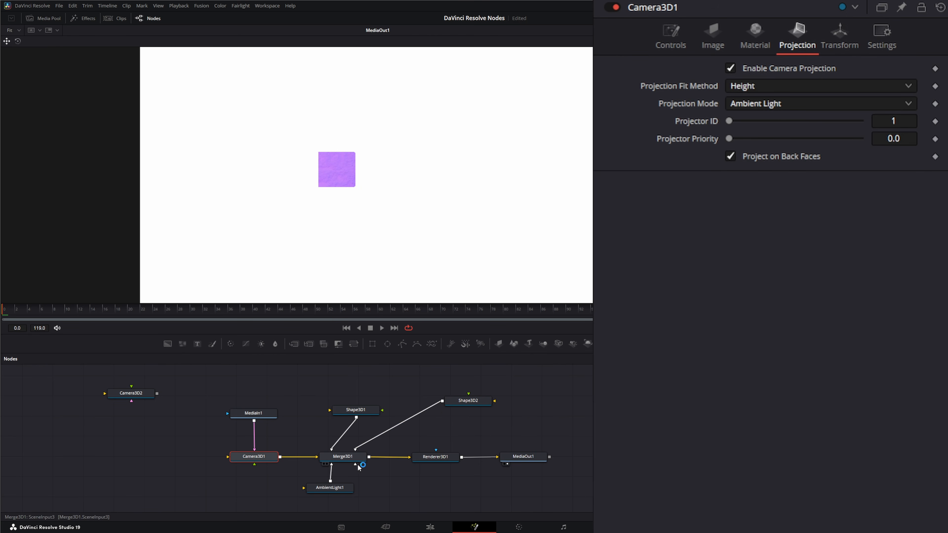
pyautogui.click(456, 401)
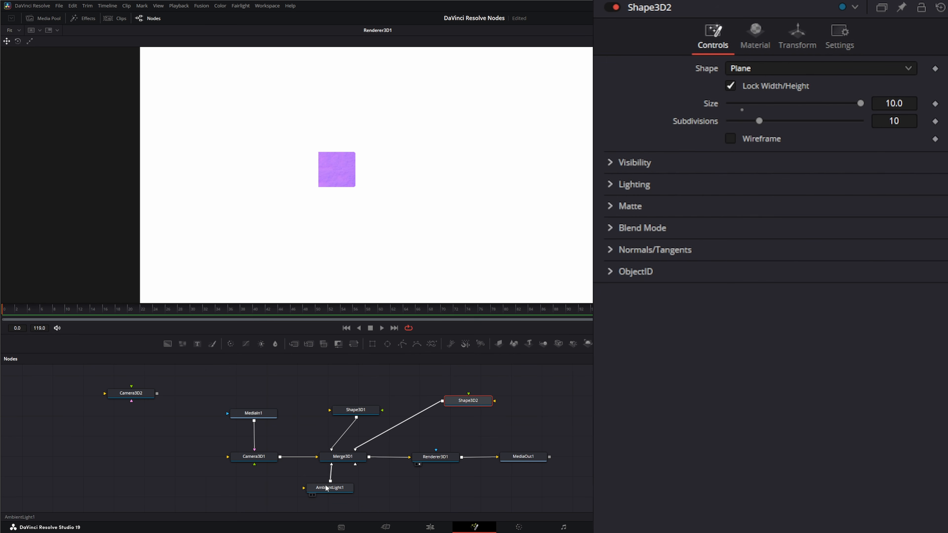
# - Disconnect AmbientLight1 from Merge3D1, reconnect it, and lower its intensity to 0.037
pyautogui.click(334, 489)
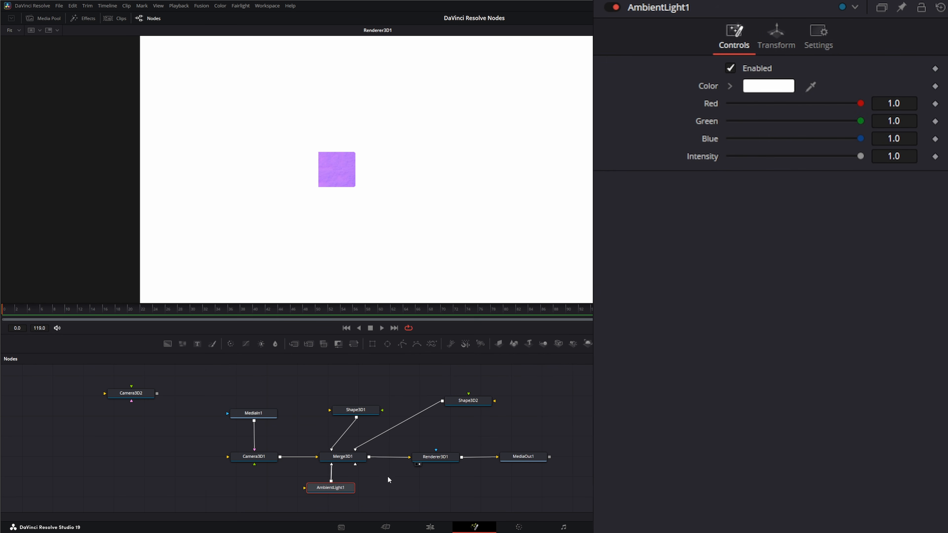
pyautogui.click(331, 468)
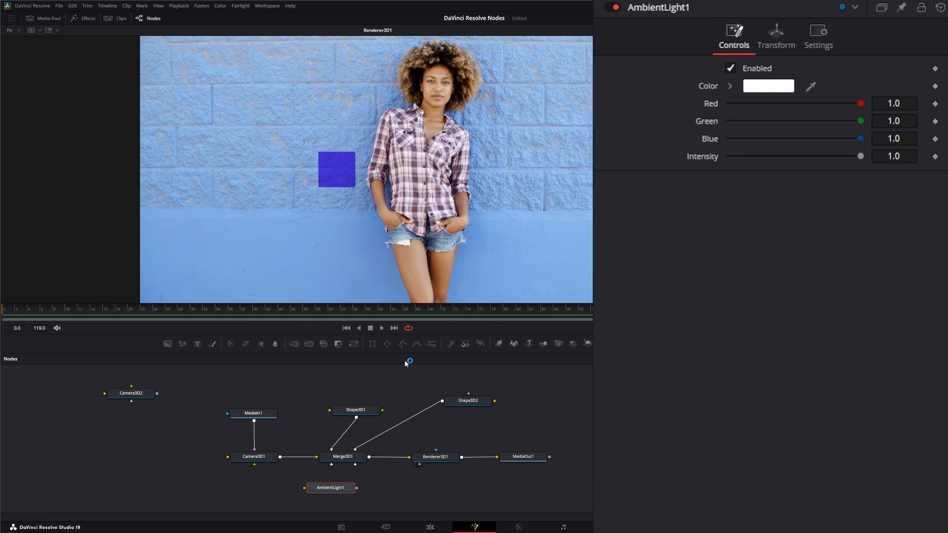
pyautogui.moveTo(360, 490); pyautogui.dragTo(331, 465)
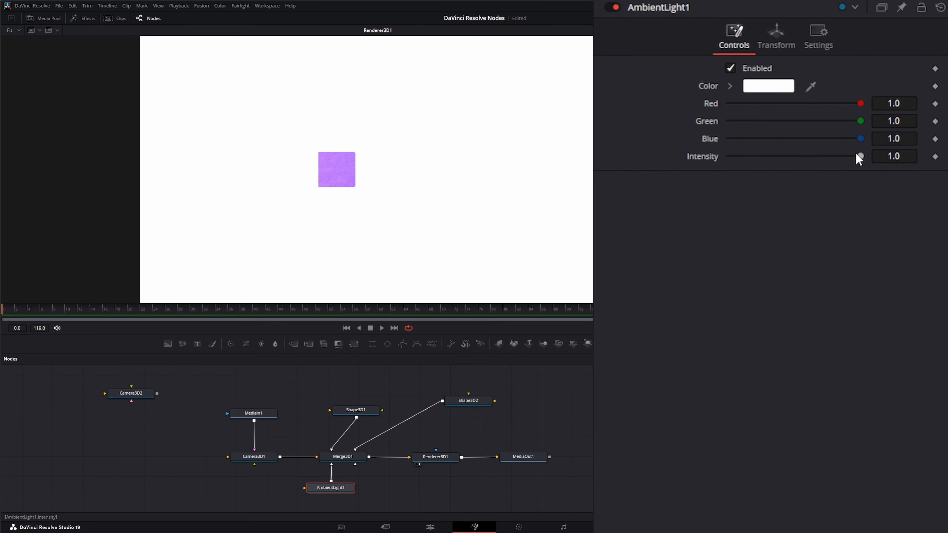
pyautogui.moveTo(860, 156); pyautogui.dragTo(743, 163)
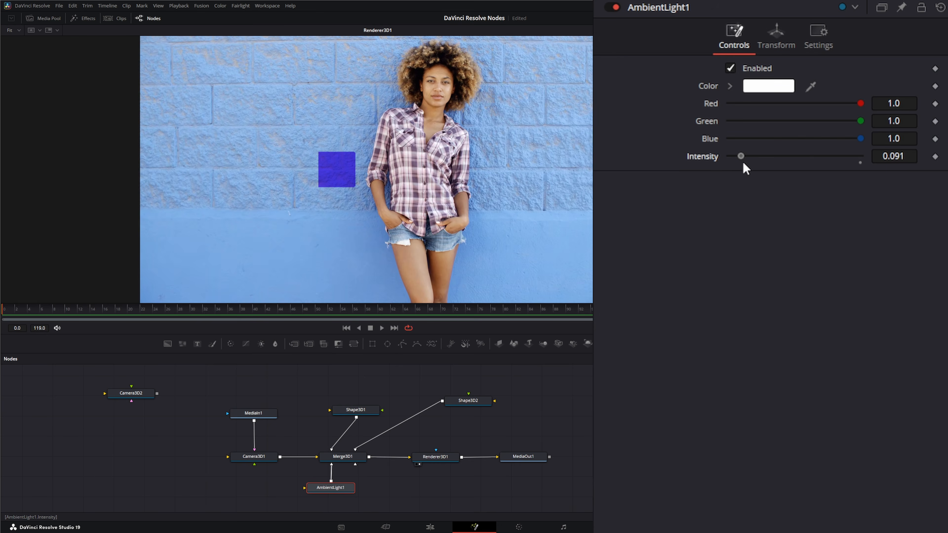
# - Try Camera3D1's projection fit methods Inside, Width, Outside and Stretch, and return the setting to Height
pyautogui.click(807, 32)
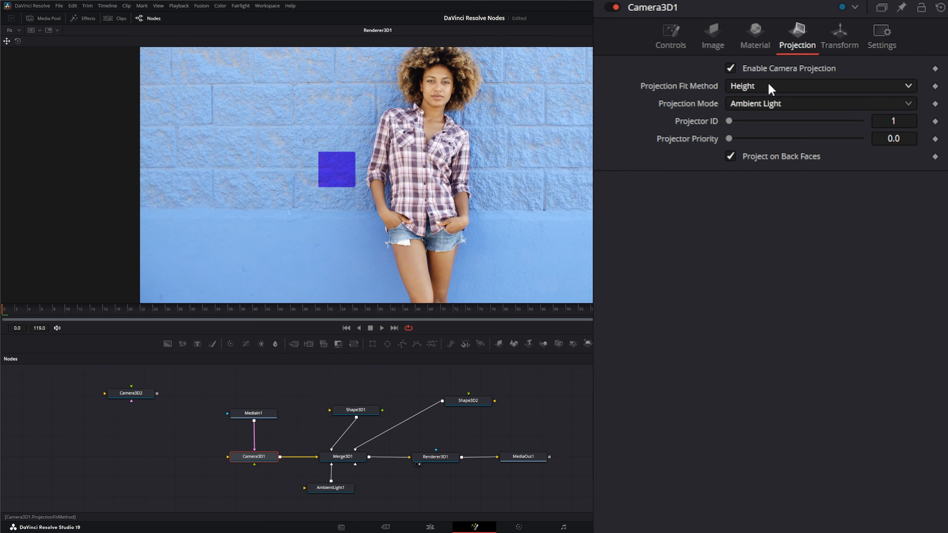
pyautogui.click(757, 90)
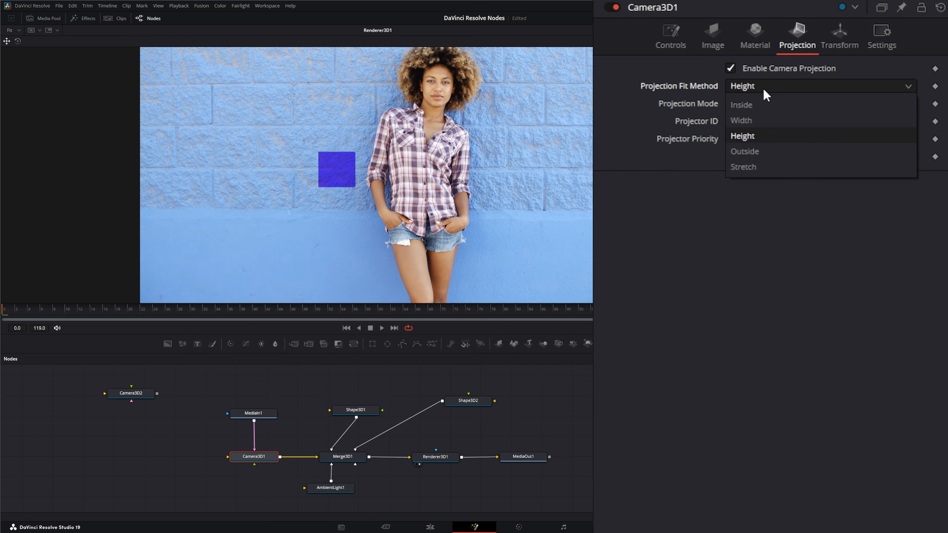
pyautogui.click(759, 103)
pyautogui.click(756, 91)
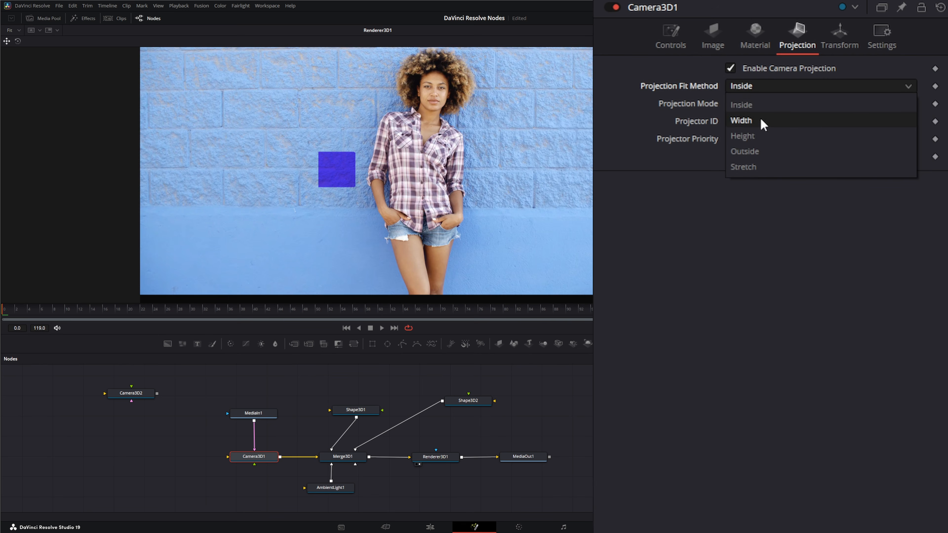
pyautogui.click(763, 124)
pyautogui.click(753, 92)
pyautogui.click(752, 136)
pyautogui.click(763, 91)
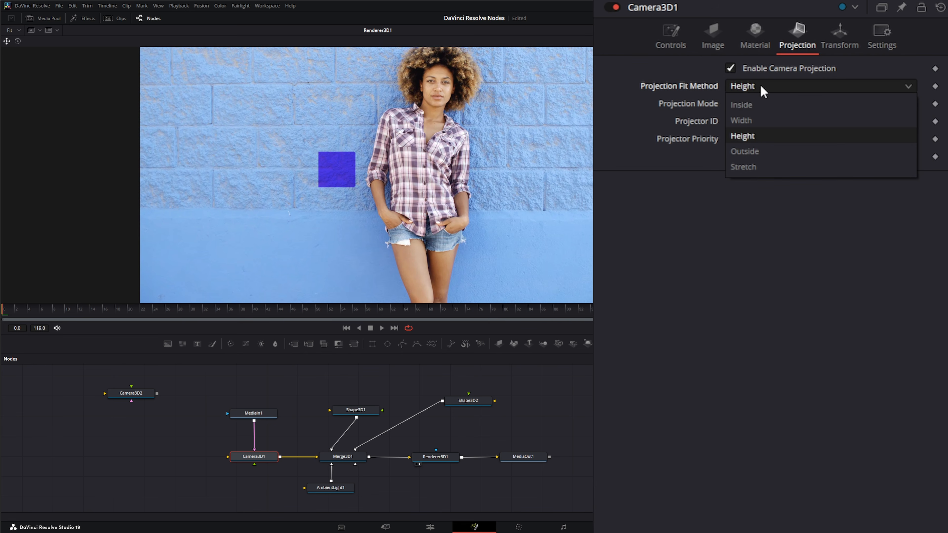
pyautogui.click(768, 151)
pyautogui.click(760, 87)
pyautogui.click(761, 167)
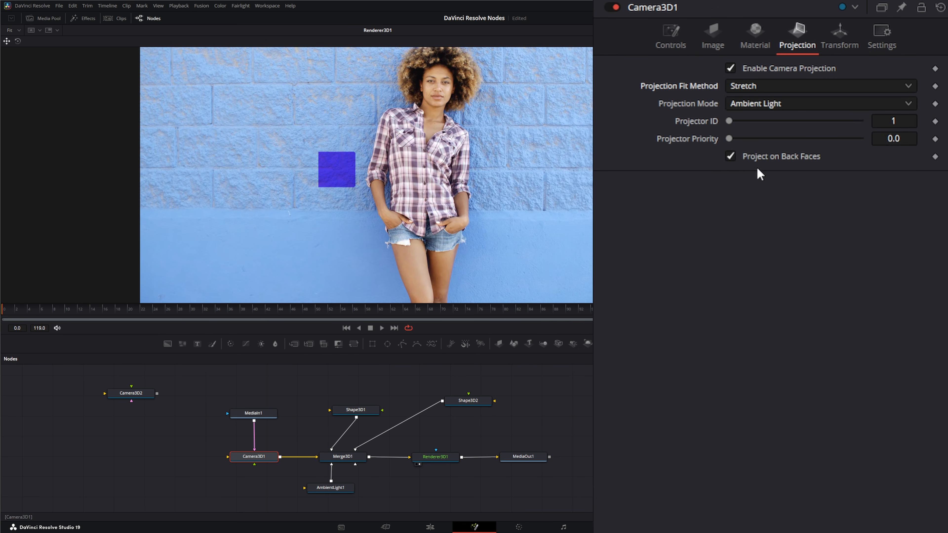
pyautogui.click(750, 87)
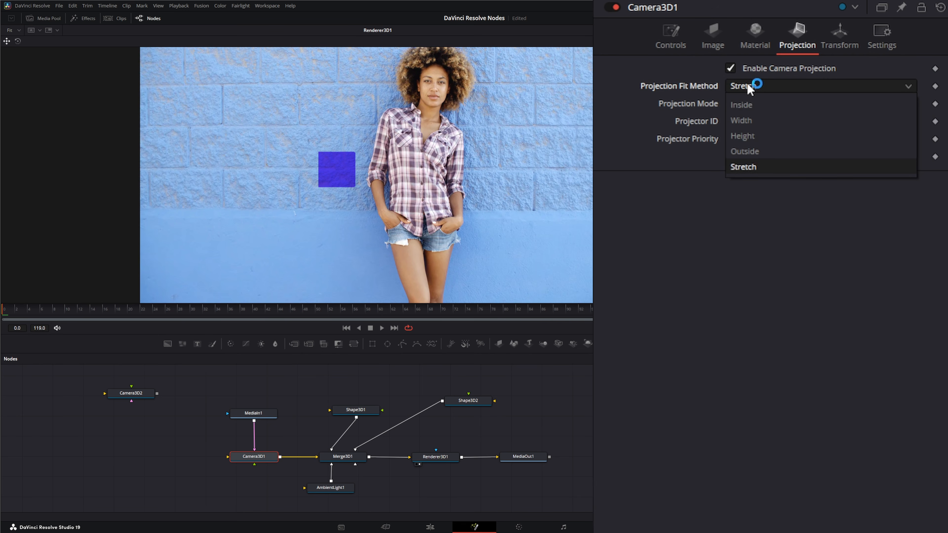
pyautogui.click(764, 137)
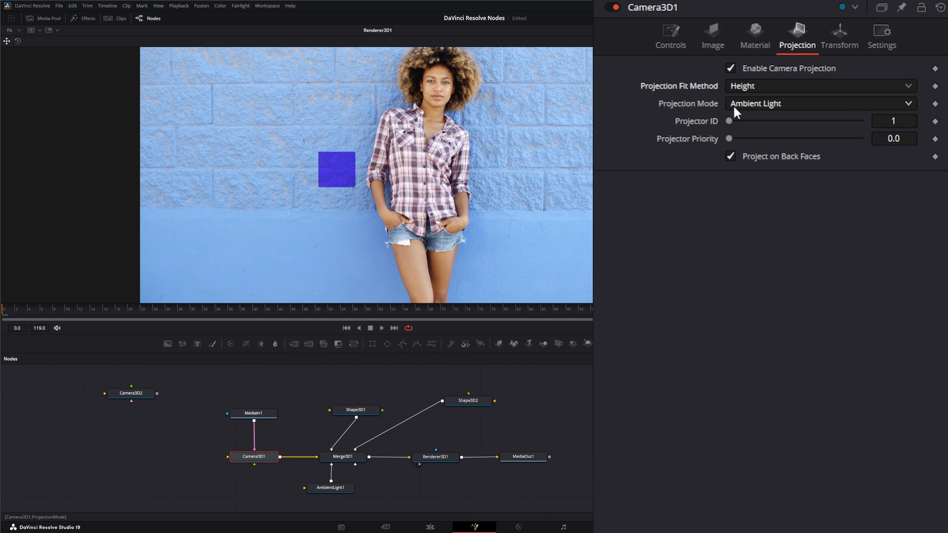
# - Compare the Light, Ambient Light and Texture projection modes of Camera3D1 and return the setting to Ambient Light
pyautogui.click(758, 108)
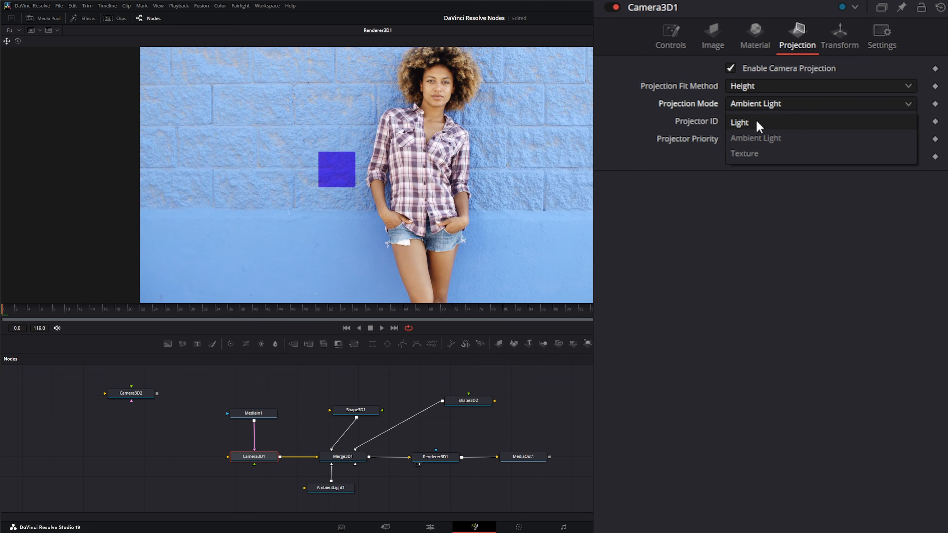
pyautogui.click(757, 124)
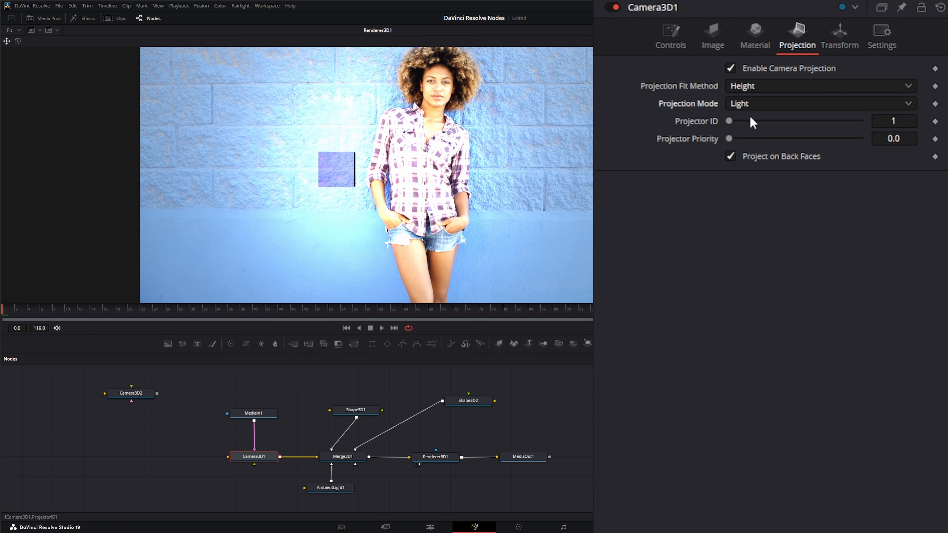
pyautogui.click(748, 106)
pyautogui.click(761, 139)
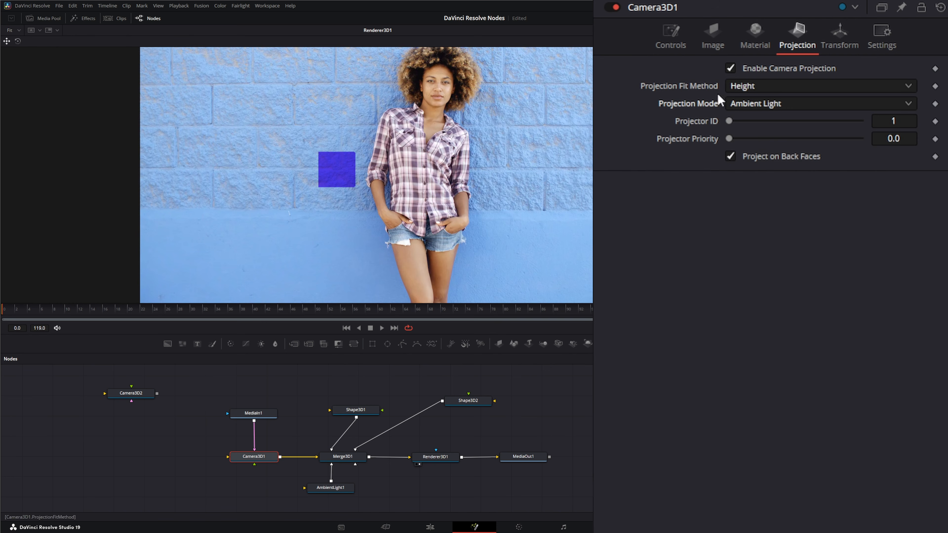
pyautogui.click(759, 110)
pyautogui.click(735, 153)
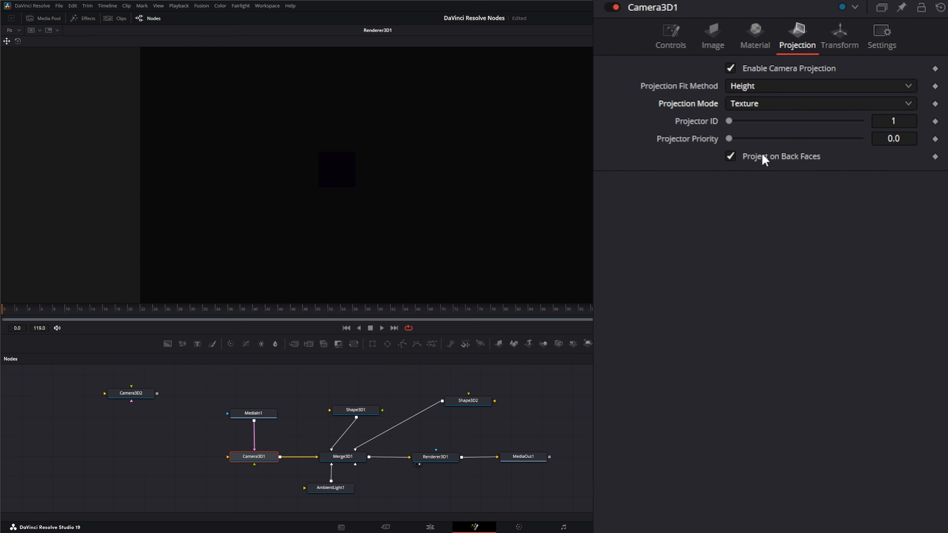
pyautogui.click(786, 104)
pyautogui.click(765, 123)
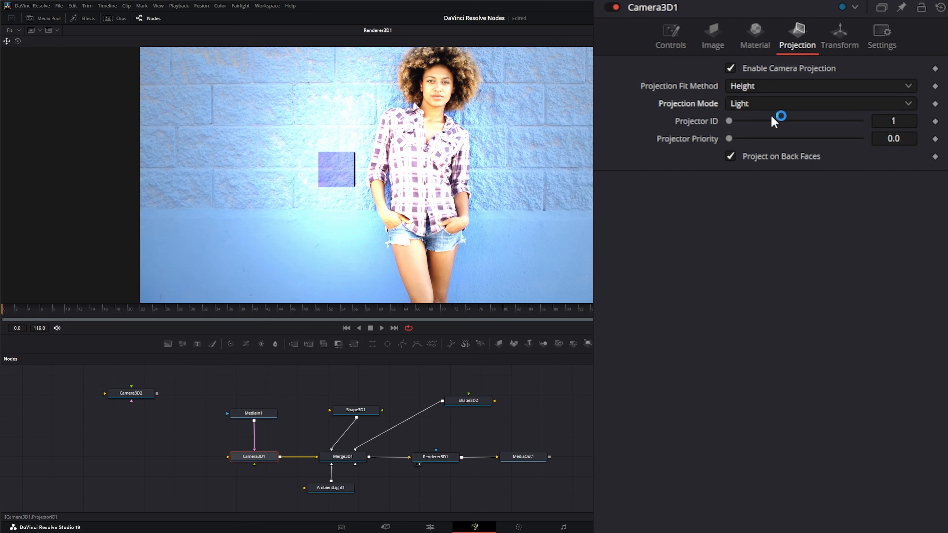
pyautogui.click(761, 107)
pyautogui.click(756, 138)
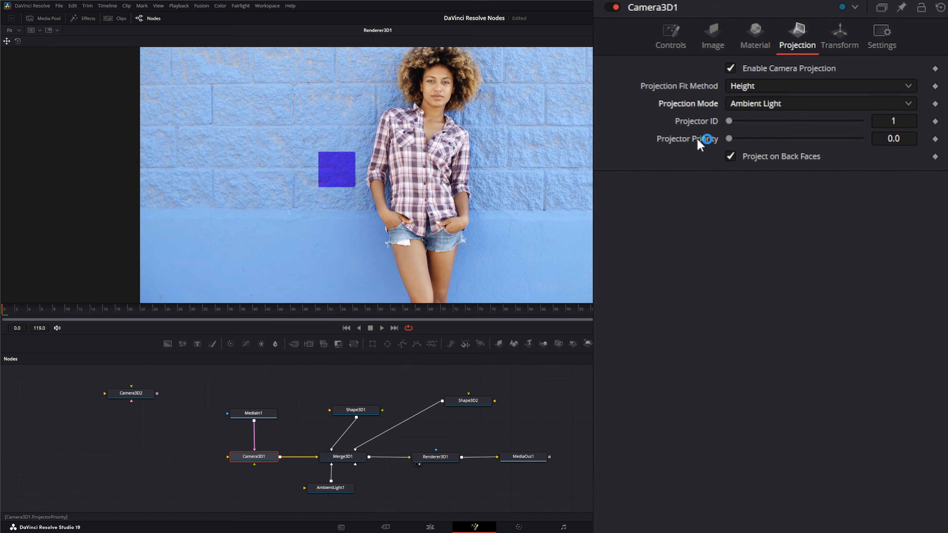
# - Try raising Camera3D1's projector priority to 1.87 and reset it to 0.0
pyautogui.moveTo(736, 124); pyautogui.dragTo(773, 151)
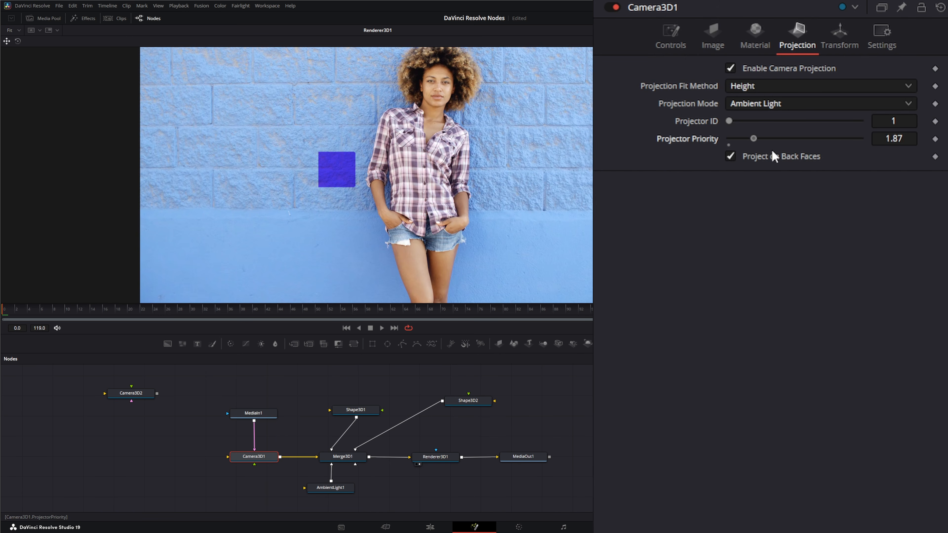
pyautogui.moveTo(711, 153); pyautogui.dragTo(749, 152)
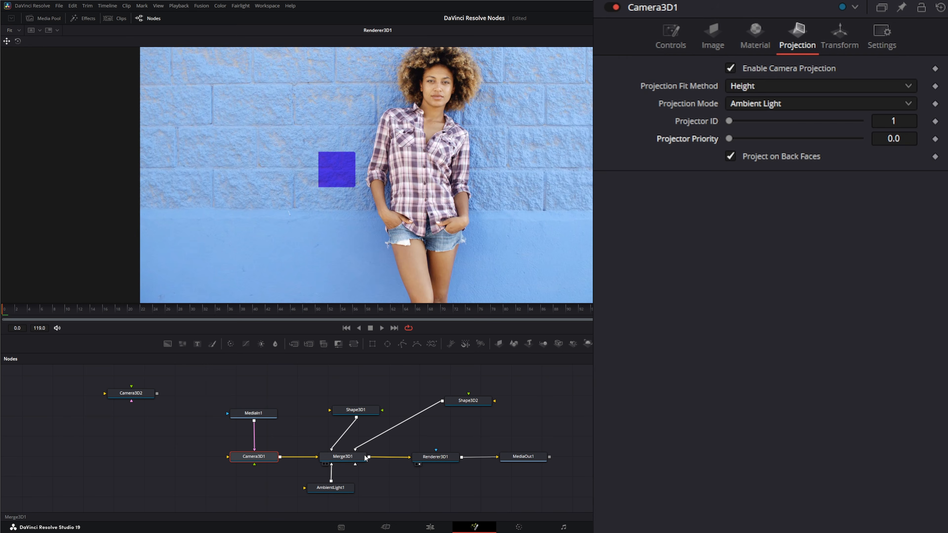
# - View the Merge3D1 scene in perspective to inspect the projecting camera and plane, and return the viewer to Renderer3D1
pyautogui.moveTo(342, 456); pyautogui.dragTo(350, 258)
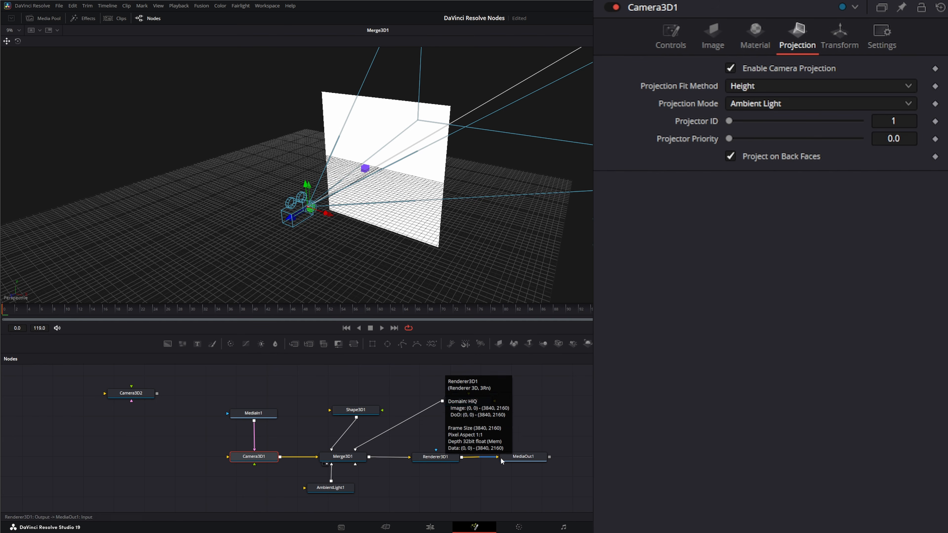
pyautogui.moveTo(437, 456); pyautogui.dragTo(399, 227)
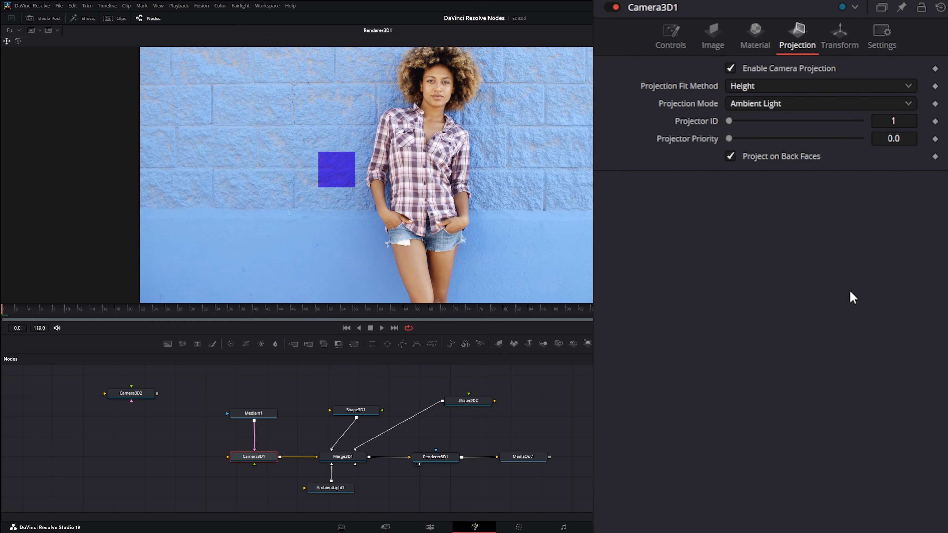
pyautogui.click(757, 34)
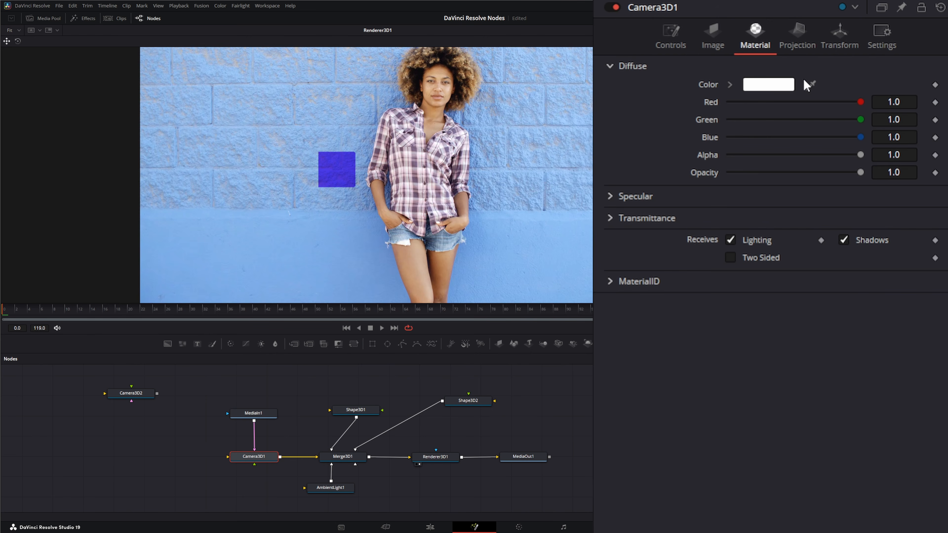
pyautogui.click(782, 87)
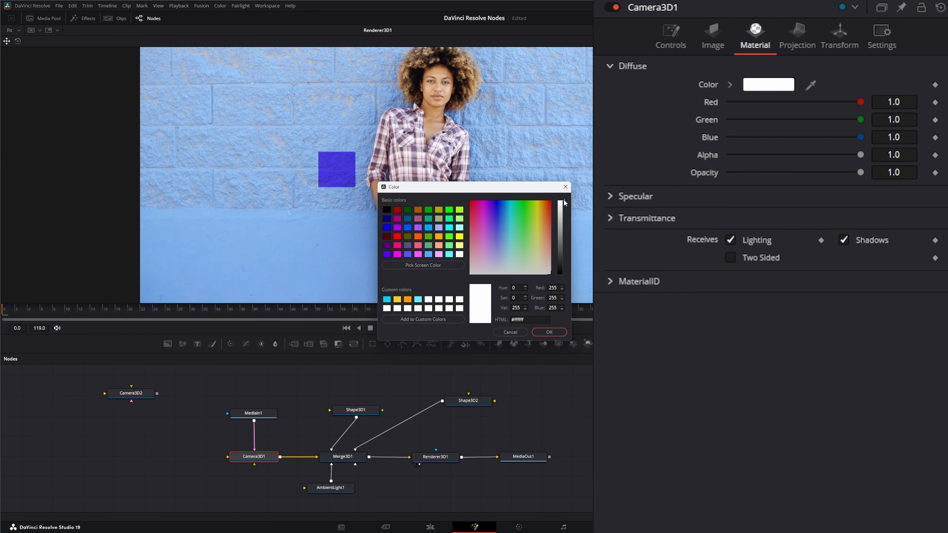
pyautogui.moveTo(563, 204)
pyautogui.mouseDown()
pyautogui.moveTo(563, 251)
pyautogui.moveTo(564, 192)
pyautogui.mouseUp()
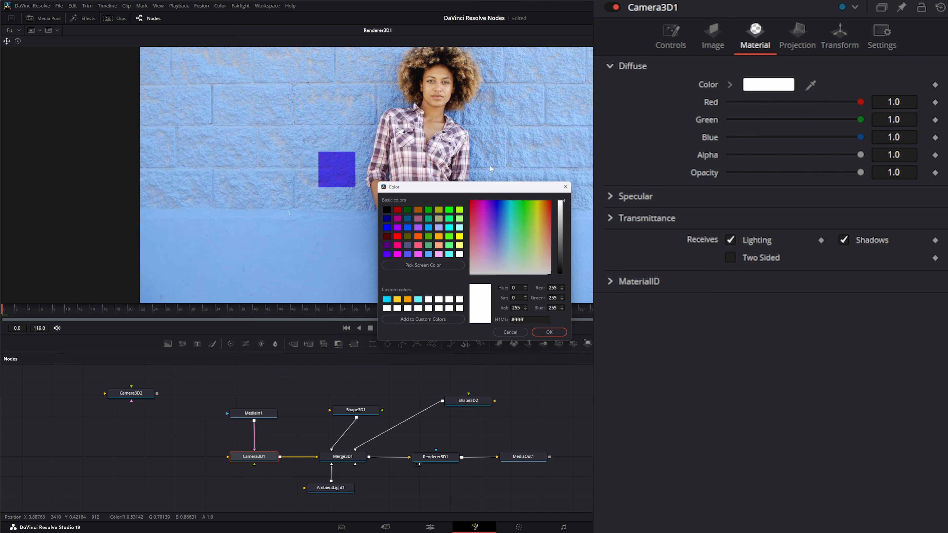
pyautogui.click(514, 332)
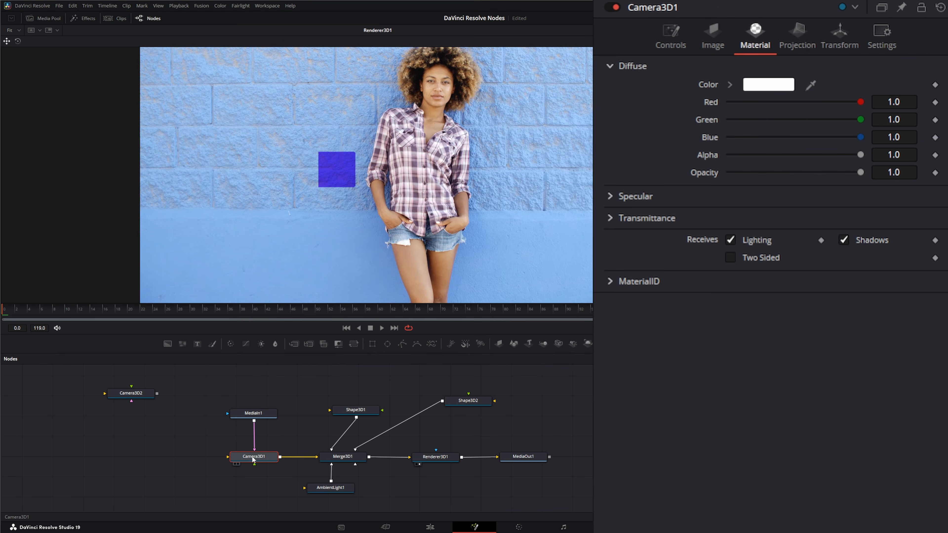
# - Disable Camera3D1's camera projection and enable its image plane
pyautogui.click(798, 30)
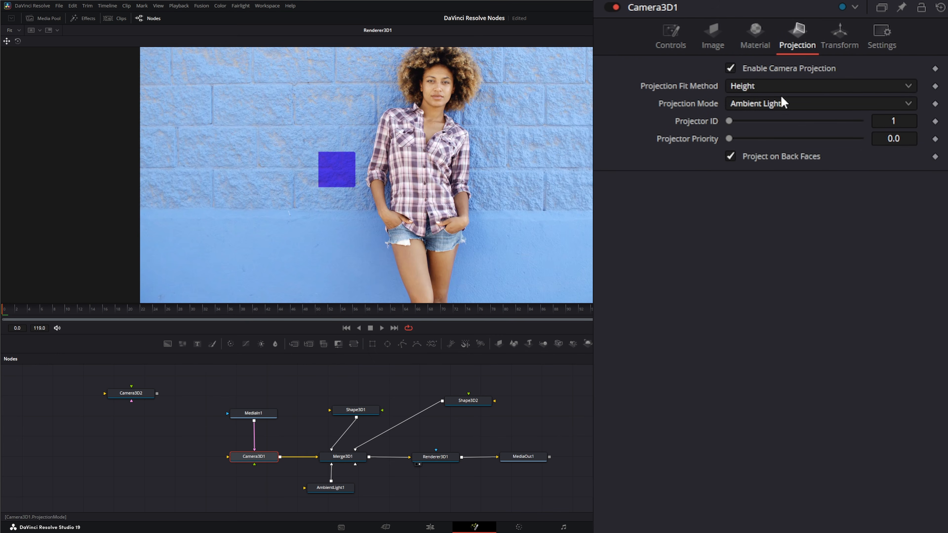
pyautogui.click(715, 30)
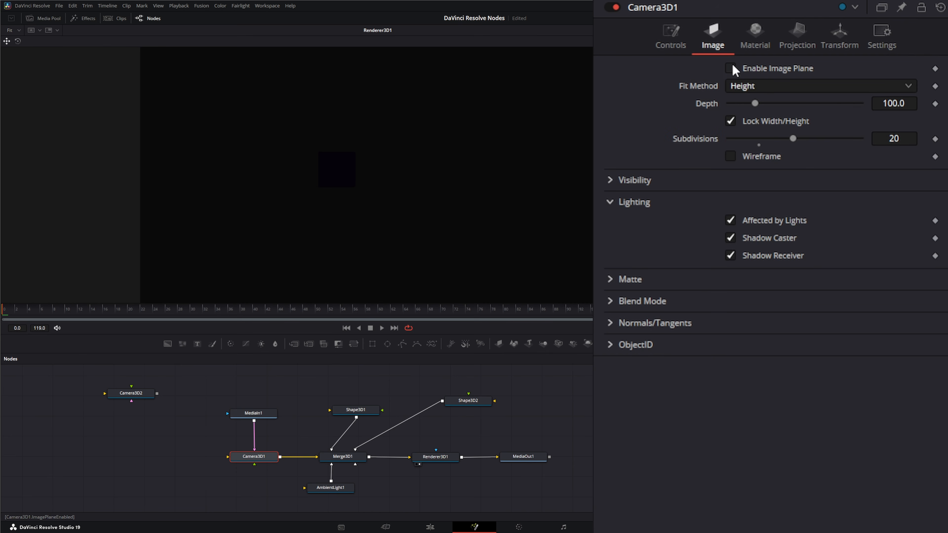
# - Disconnect Shape3D2 from Merge3D1 and raise AmbientLight1's intensity to 1.0
pyautogui.click(352, 487)
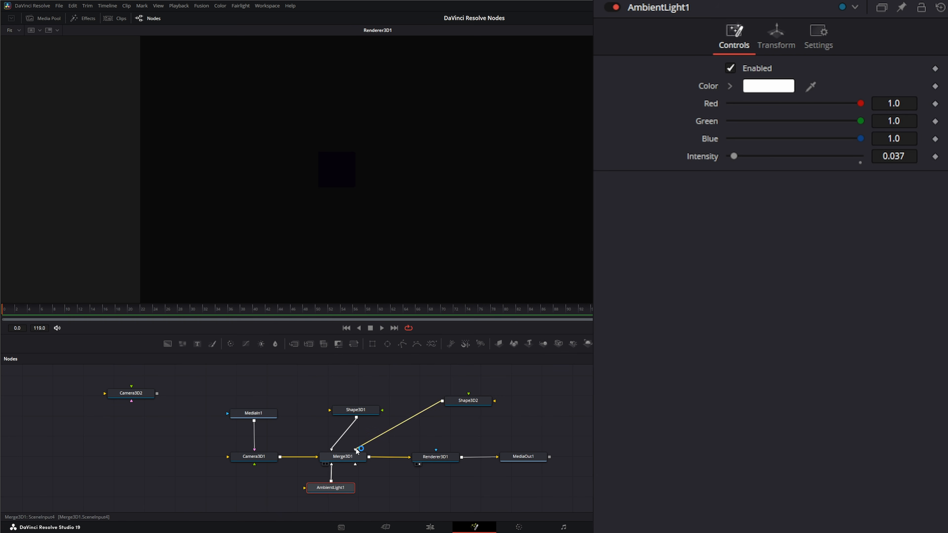
pyautogui.click(358, 449)
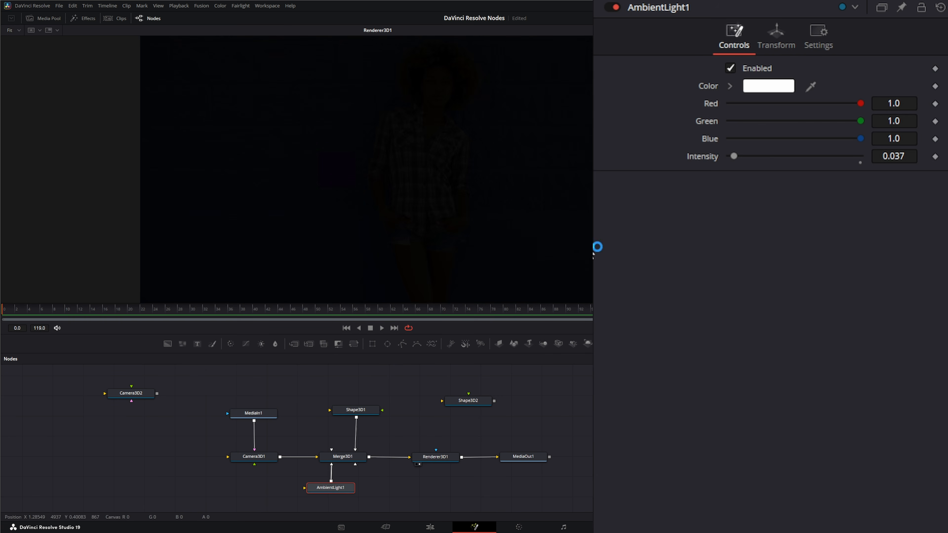
pyautogui.moveTo(733, 157); pyautogui.dragTo(866, 165)
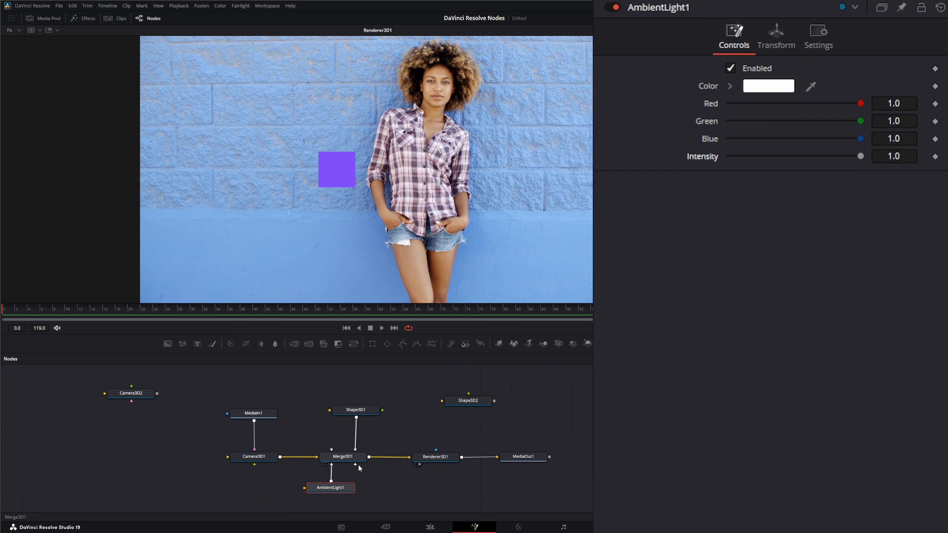
# - Darken Camera3D1's diffuse material color to a neutral gray with red, green and blue at about 0.4745
pyautogui.click(263, 462)
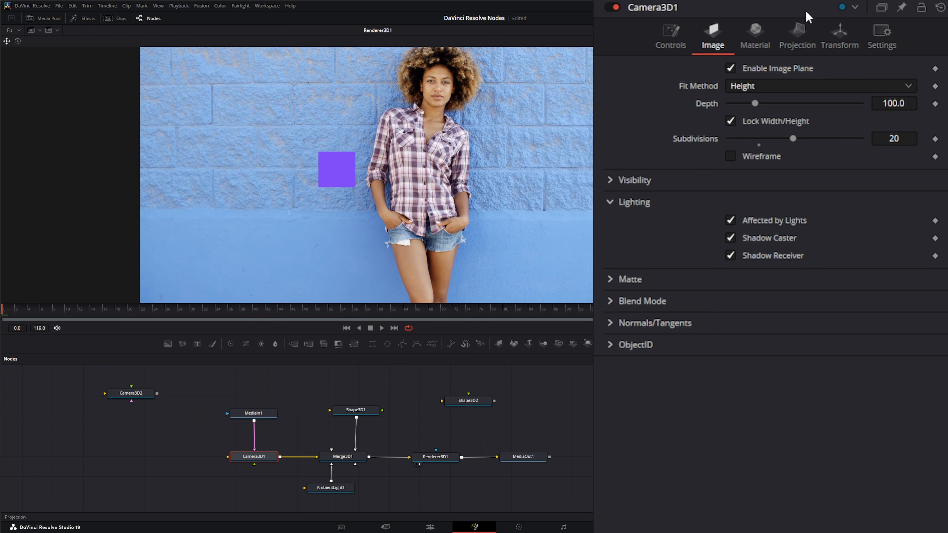
pyautogui.click(756, 36)
pyautogui.click(772, 86)
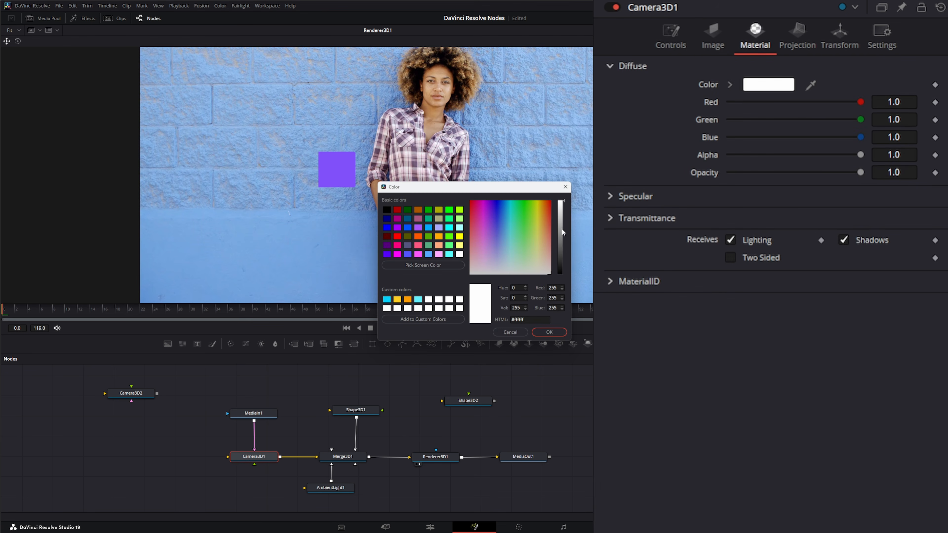
pyautogui.moveTo(565, 203); pyautogui.dragTo(561, 239)
pyautogui.click(550, 333)
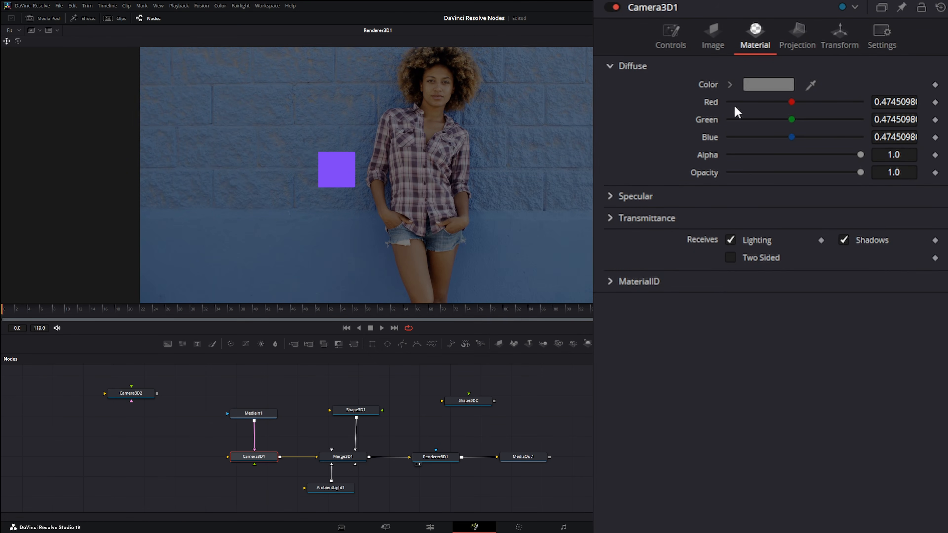
# - Review Camera3D1's image plane and projection settings alongside its diffuse and specular material settings
pyautogui.click(713, 37)
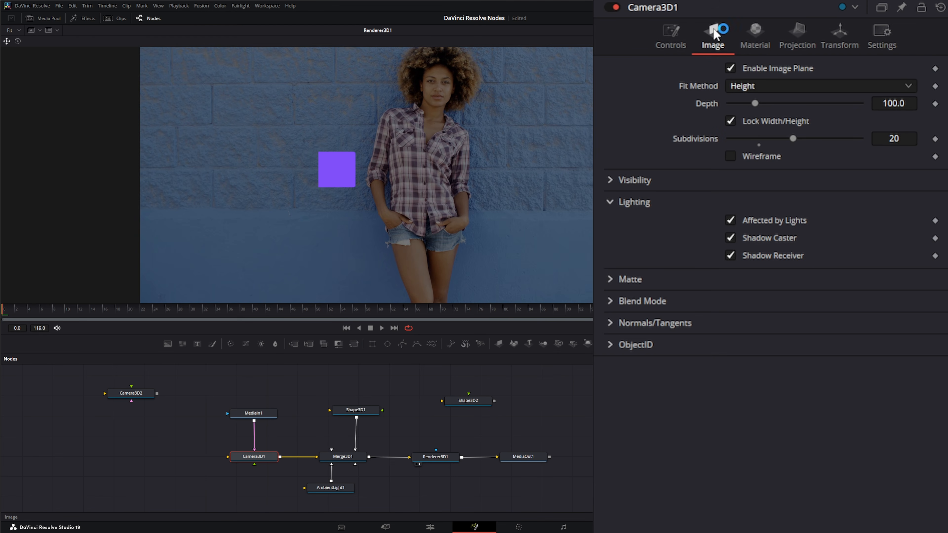
pyautogui.click(800, 33)
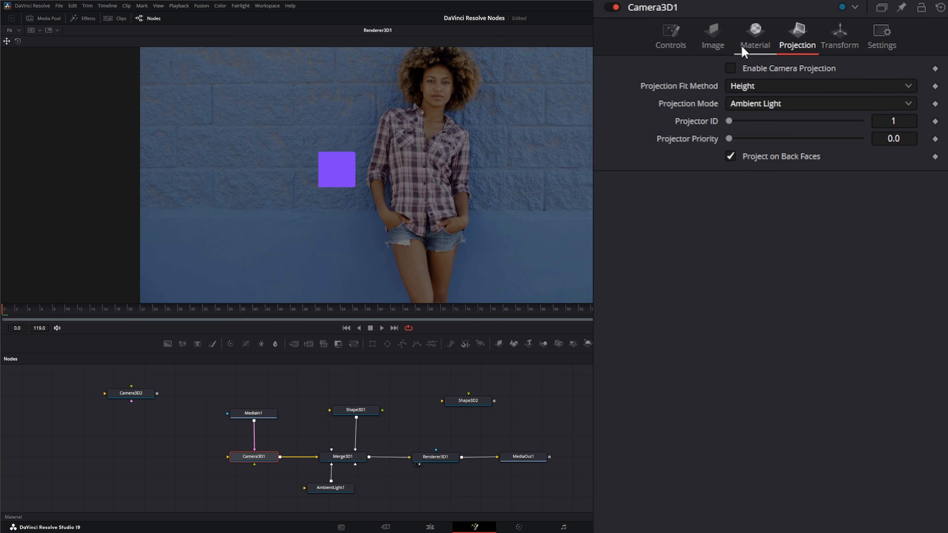
pyautogui.click(712, 29)
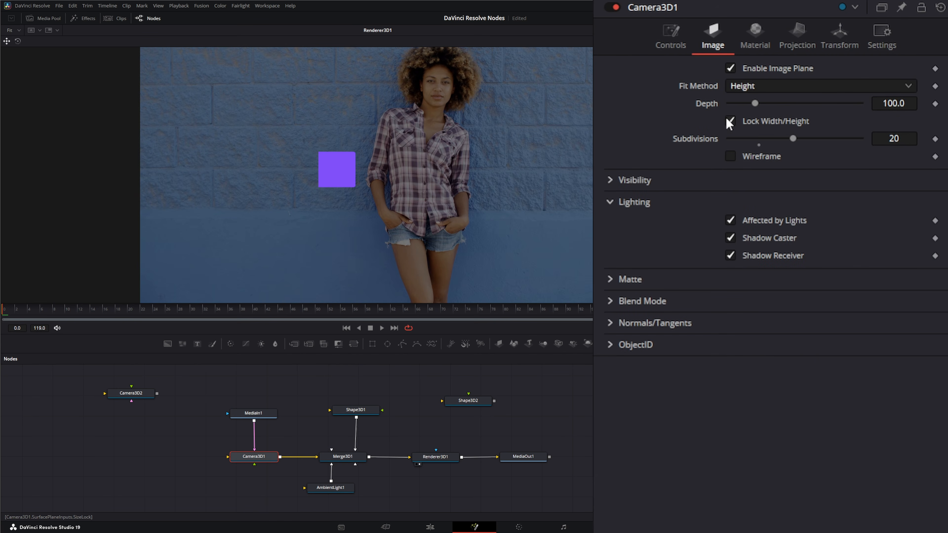
pyautogui.click(764, 36)
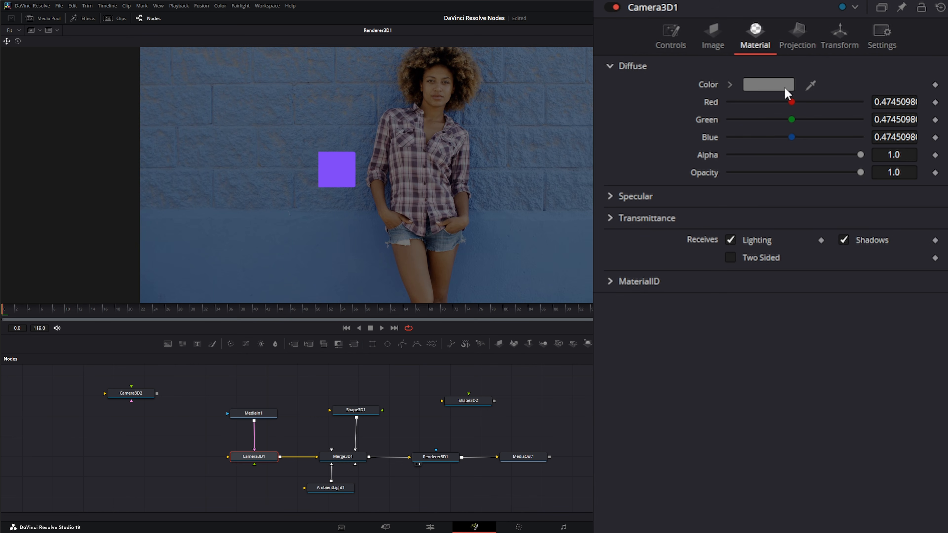
pyautogui.moveTo(857, 157); pyautogui.dragTo(878, 182)
pyautogui.click(611, 196)
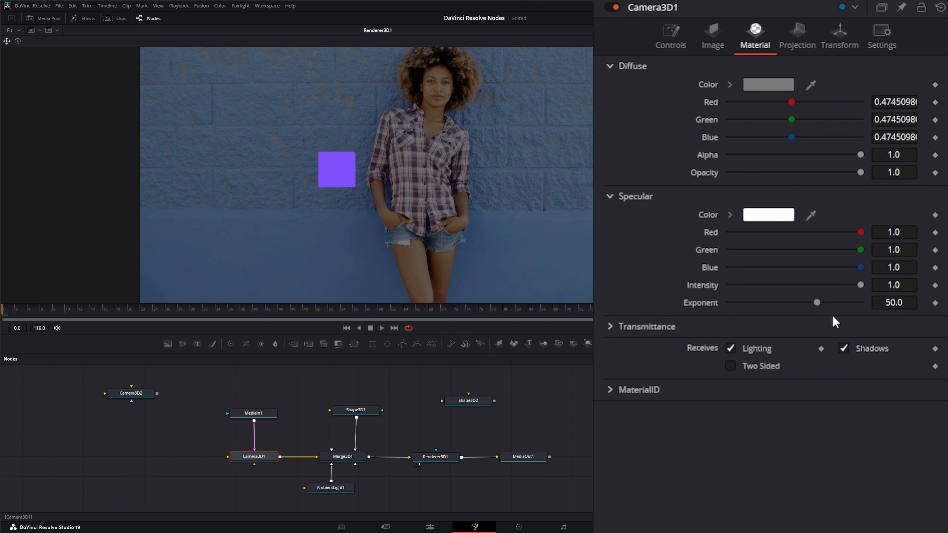
pyautogui.moveTo(865, 288)
pyautogui.mouseDown()
pyautogui.moveTo(797, 292)
pyautogui.moveTo(861, 288)
pyautogui.mouseUp()
# - Set the transmittance Color Detail of Camera3D1's material to 0.818 and collapse the specular and diffuse groups
pyautogui.click(611, 328)
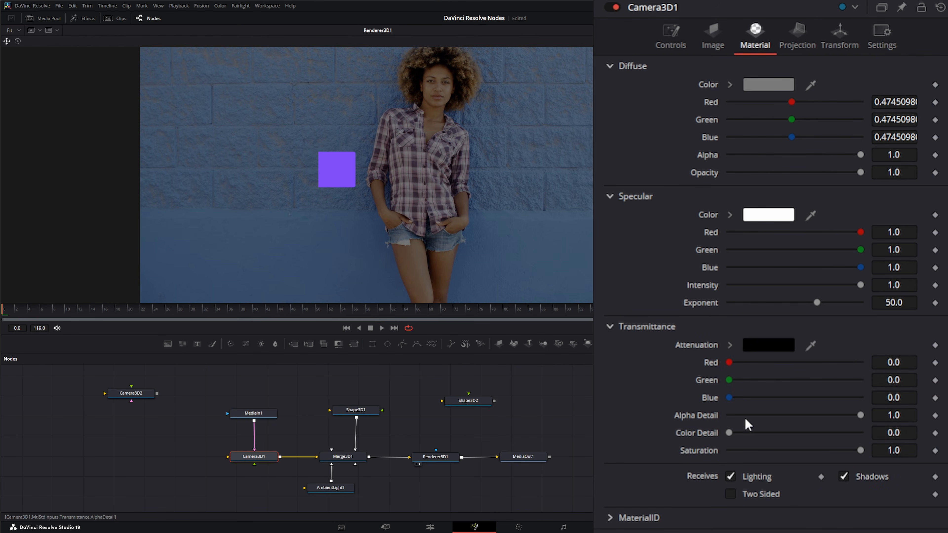
pyautogui.moveTo(870, 419); pyautogui.dragTo(931, 419)
pyautogui.moveTo(730, 433); pyautogui.dragTo(866, 451)
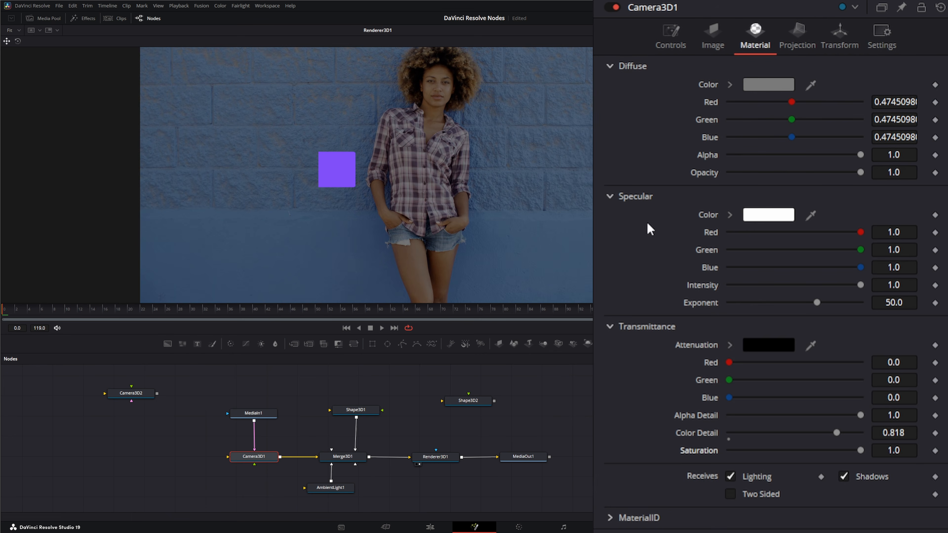
pyautogui.click(610, 197)
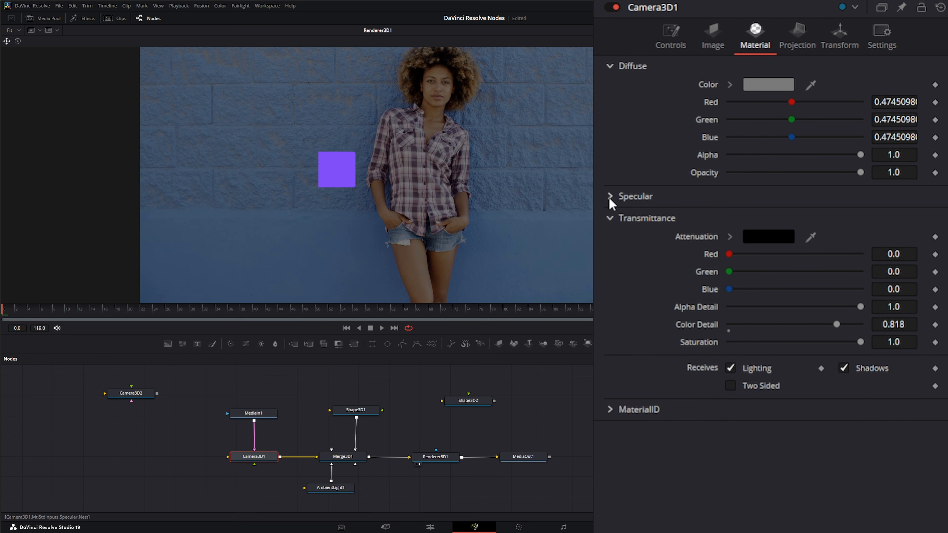
pyautogui.click(609, 67)
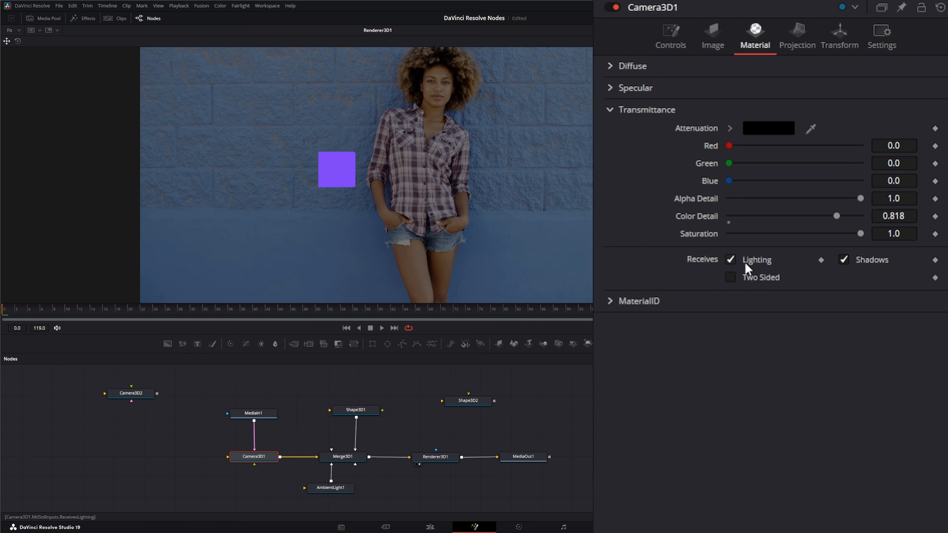
# - Toggle lighting reception off and back on for Camera3D1's material, and make the material two-sided
pyautogui.click(731, 260)
pyautogui.click(730, 259)
pyautogui.click(731, 260)
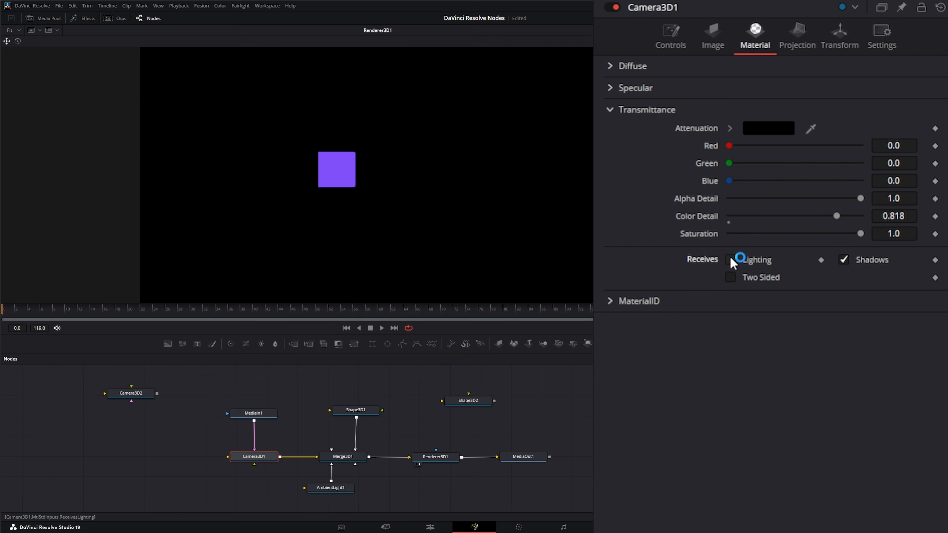
pyautogui.click(730, 259)
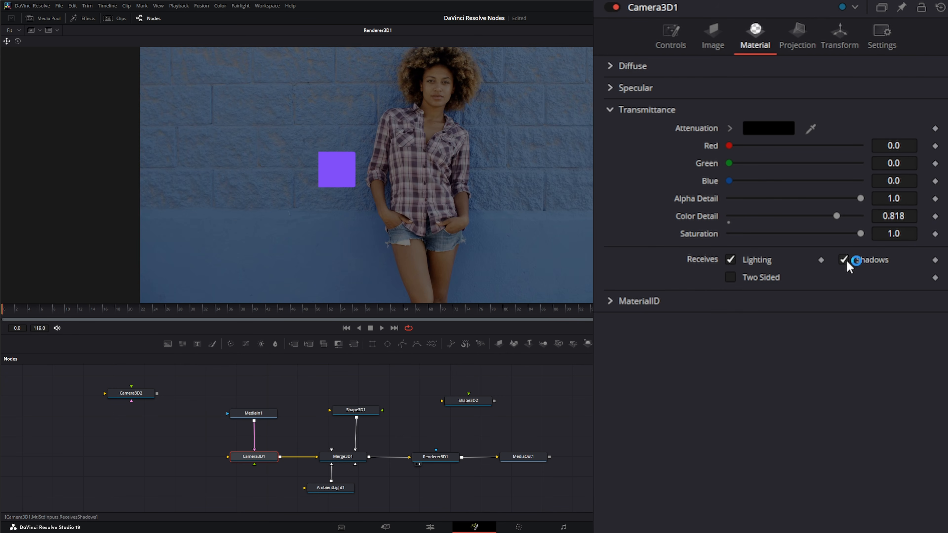
pyautogui.click(731, 278)
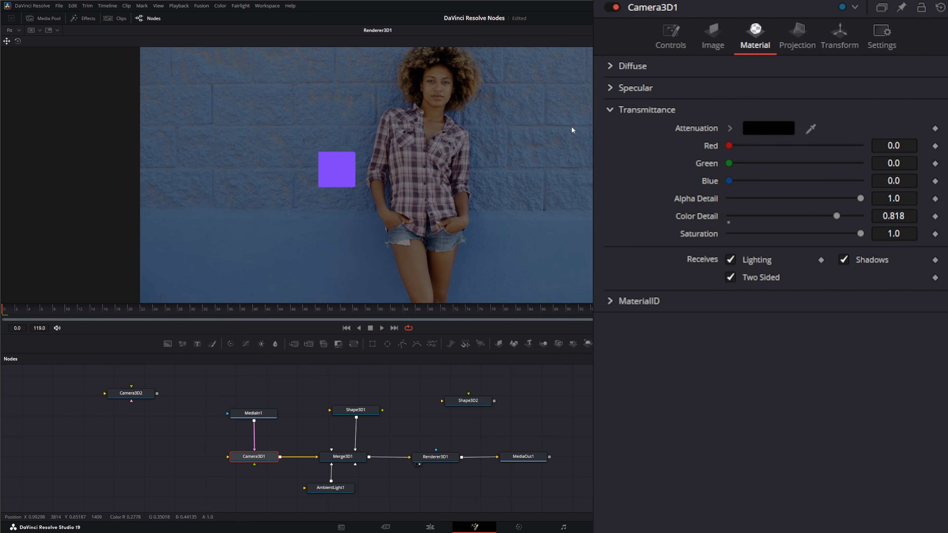
# - Set Camera3D1's Material ID to 8 and return to its main camera controls
pyautogui.click(612, 301)
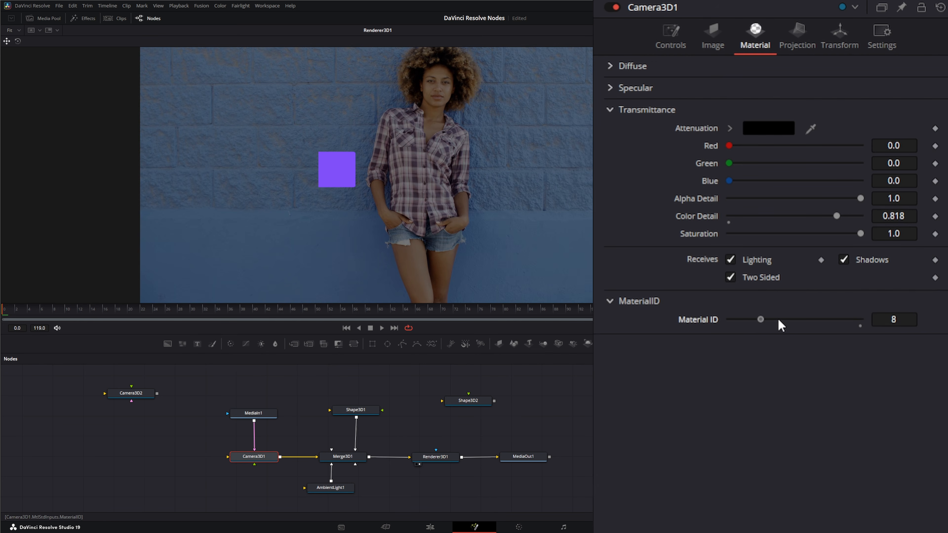
pyautogui.click(611, 303)
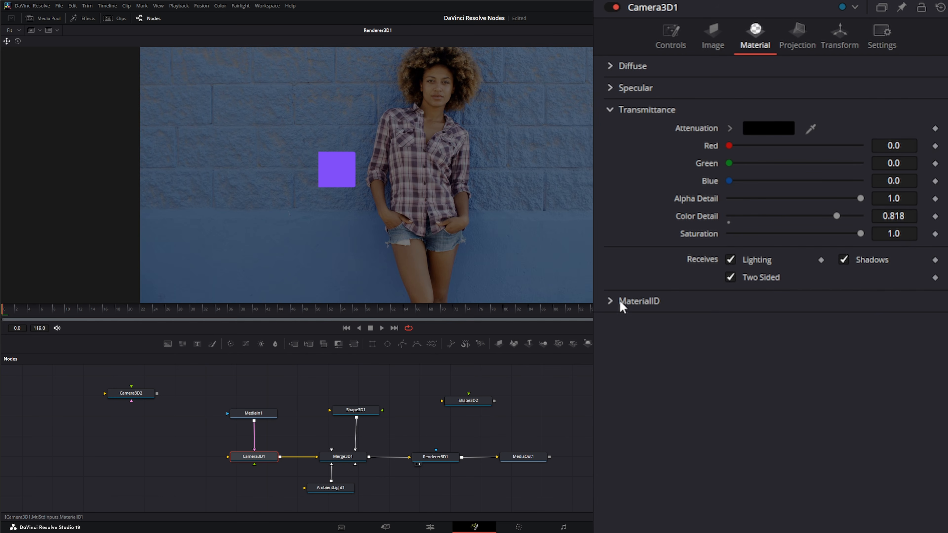
pyautogui.click(608, 110)
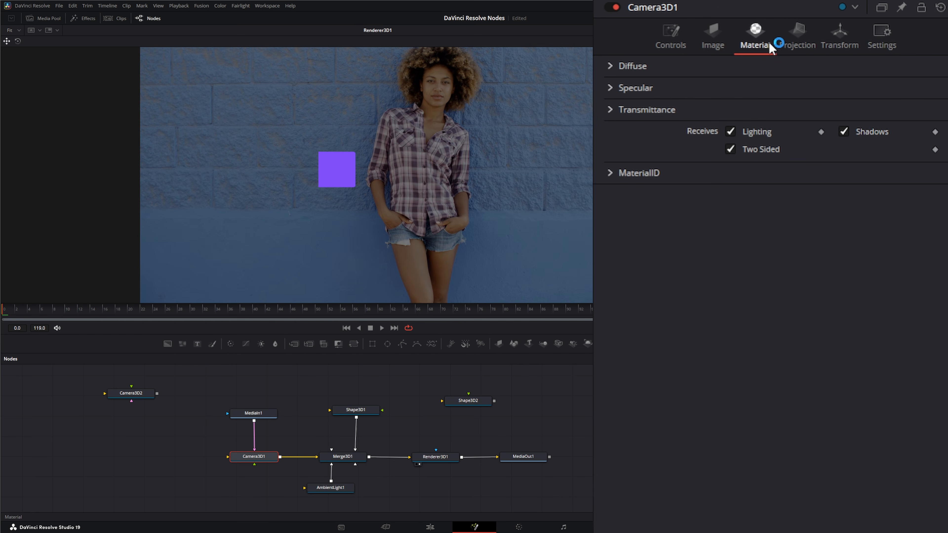
pyautogui.click(675, 34)
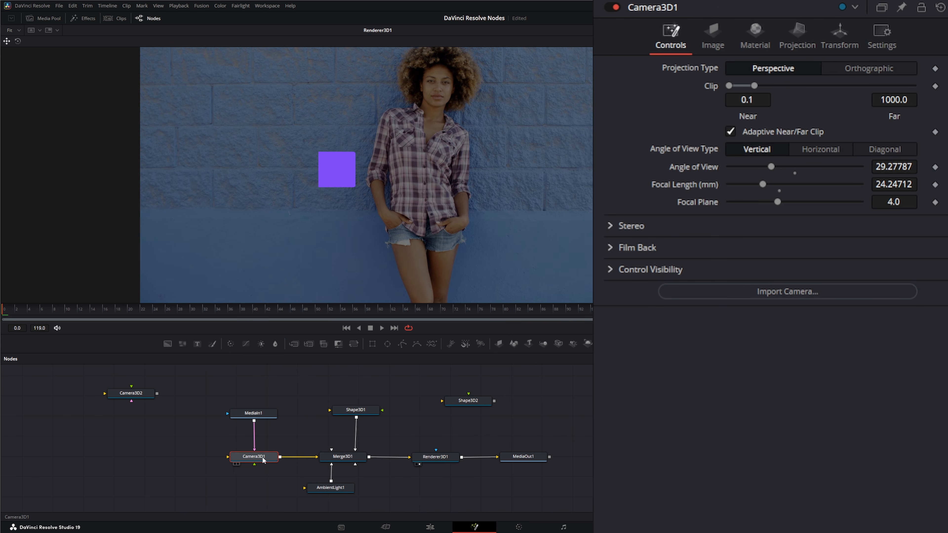
# - Spread out the node graph by moving Camera3D1 away from Merge3D1 and MediaIn1 closer to Shape3D1
pyautogui.moveTo(263, 461); pyautogui.dragTo(201, 450)
pyautogui.moveTo(258, 414); pyautogui.dragTo(282, 414)
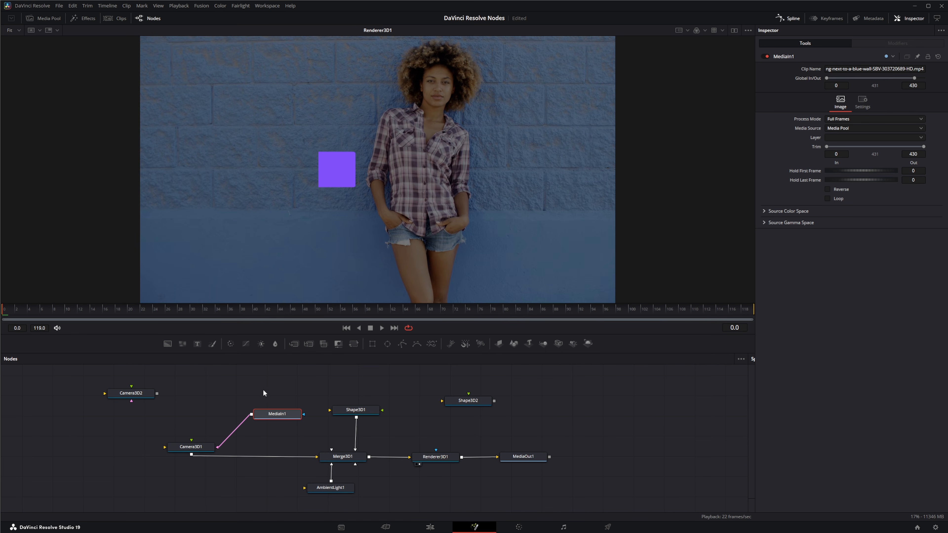
pyautogui.moveTo(197, 448); pyautogui.dragTo(191, 448)
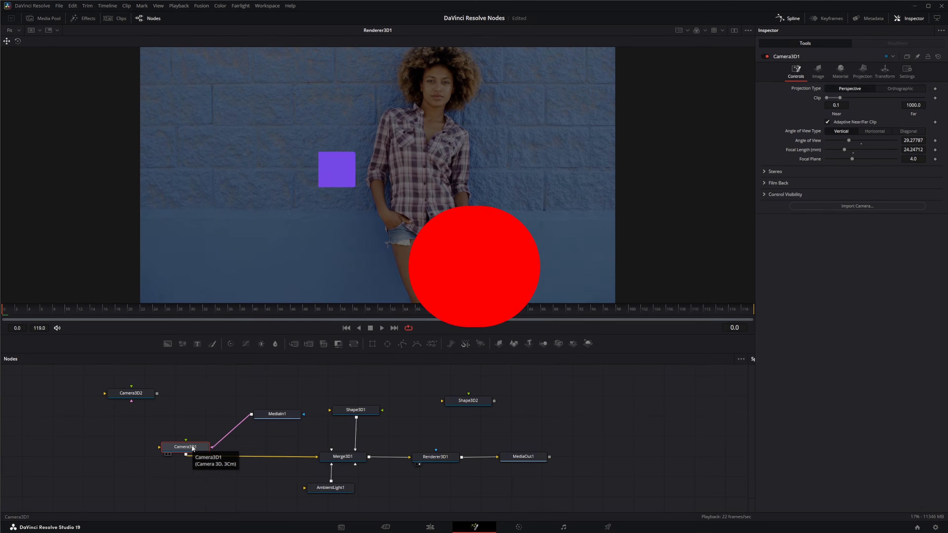